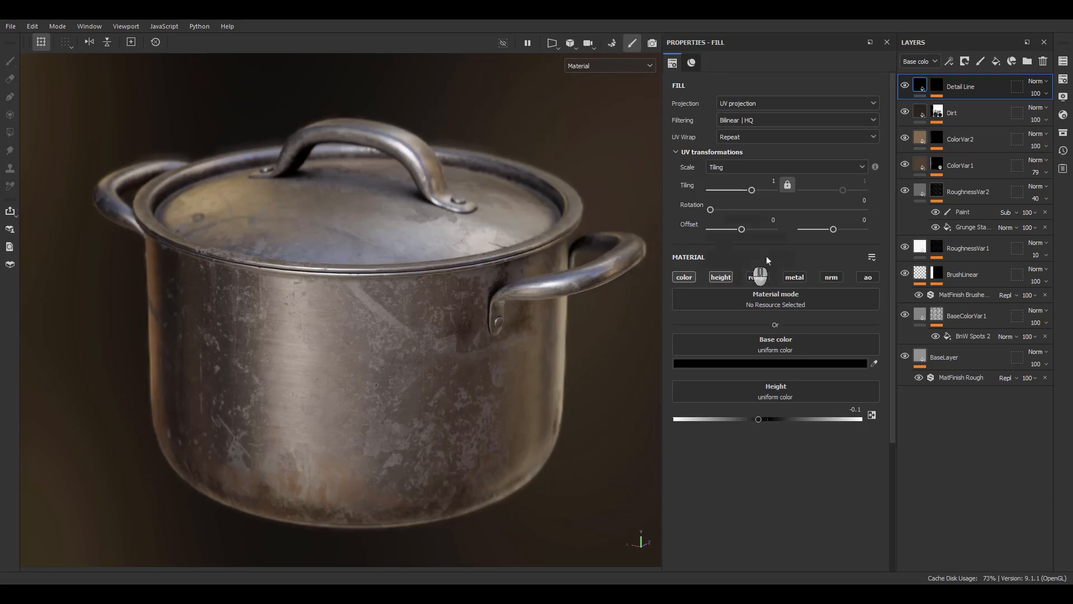
# Step: Open the camera display settings and examine the depth-of-field blur on the pot's lid and rim up close
pyautogui.click(1063, 97)
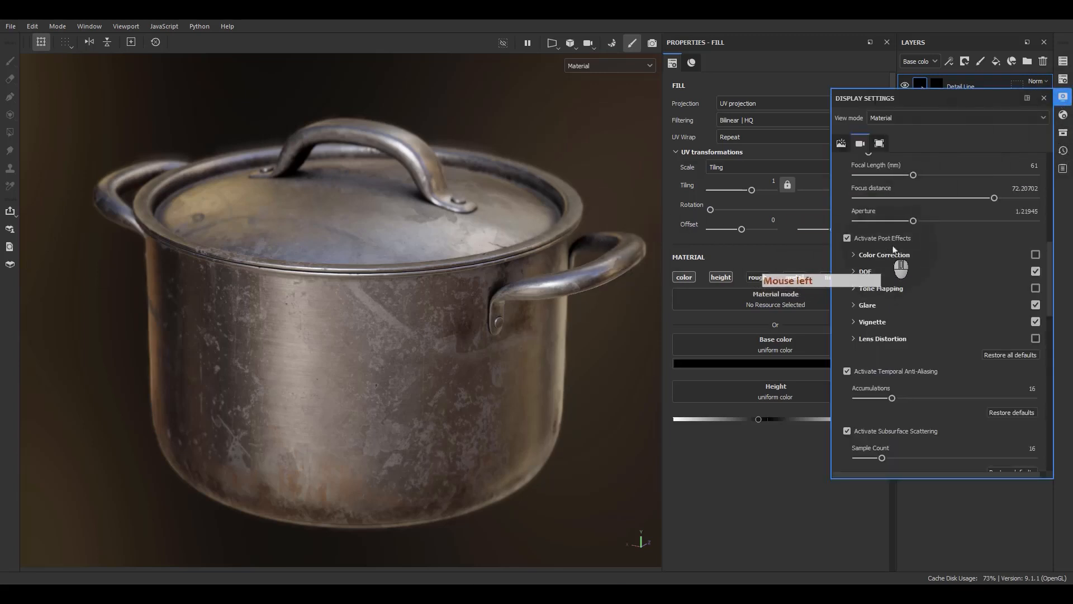
pyautogui.moveTo(857, 98); pyautogui.dragTo(857, 97)
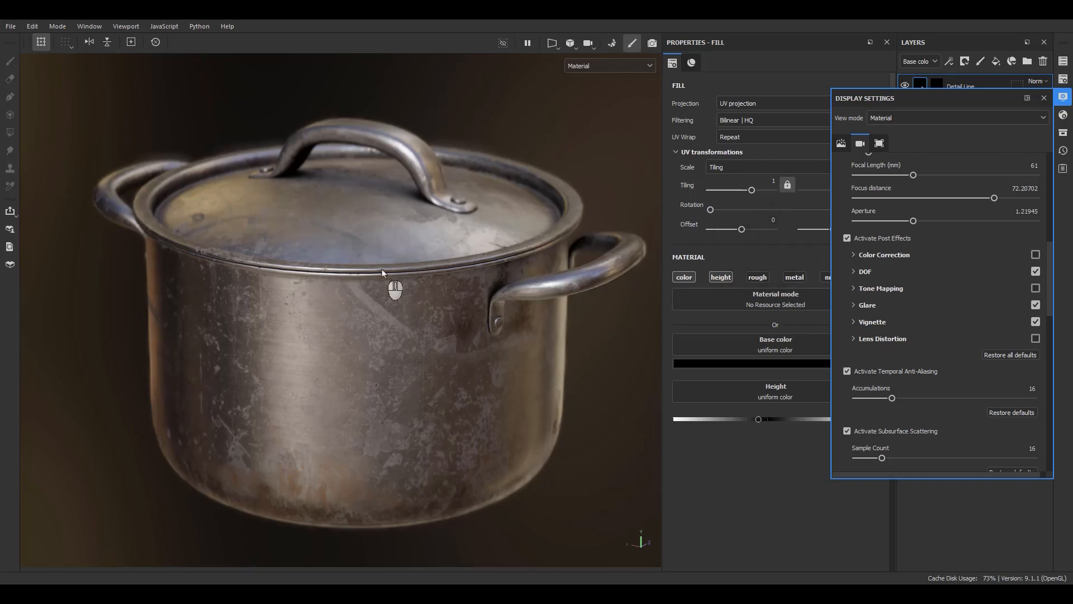
pyautogui.scroll(-5, 384, 269)
pyautogui.scroll(8, 384, 270)
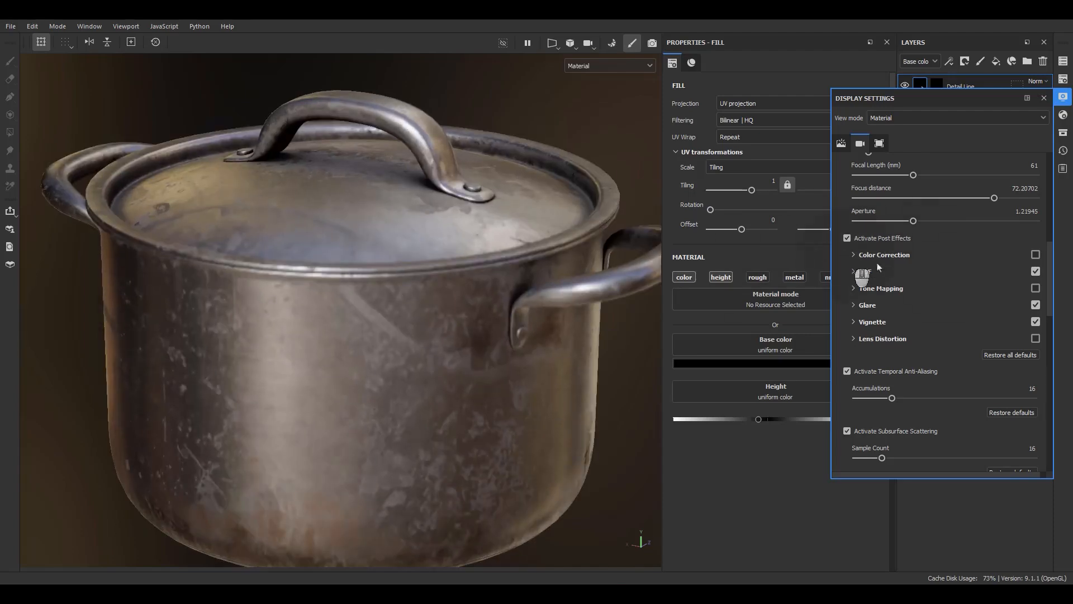
pyautogui.keyDown('alt'); pyautogui.moveTo(481, 306); pyautogui.dragTo(403, 235); pyautogui.keyUp('alt')
pyautogui.keyDown('alt'); pyautogui.moveTo(402, 235); pyautogui.dragTo(405, 199, button='middle'); pyautogui.keyUp('alt')
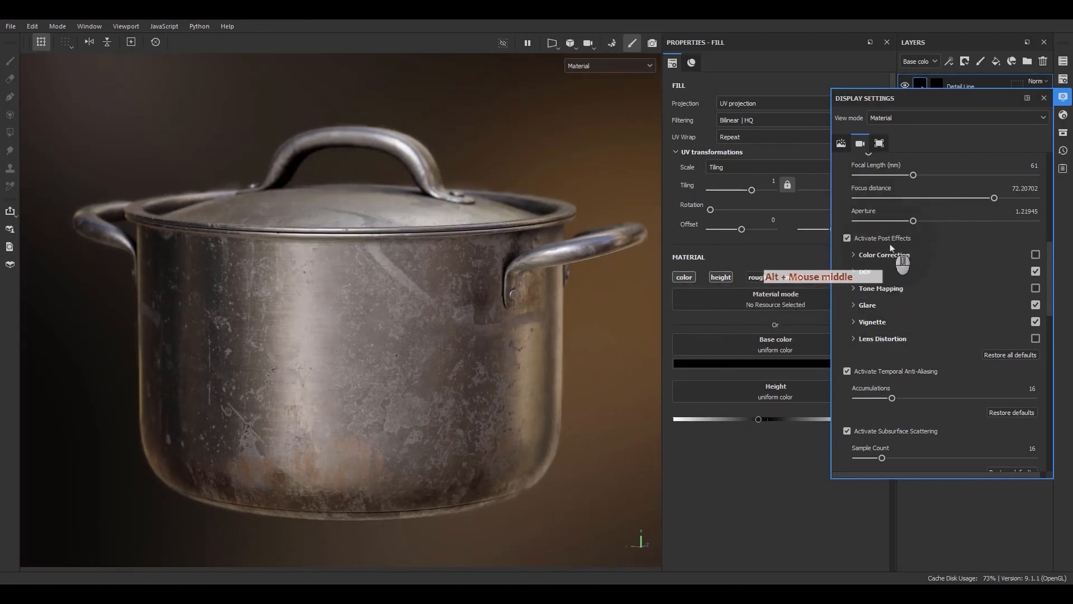
pyautogui.moveTo(356, 258)
pyautogui.keyDown('alt'); pyautogui.mouseDown(button='middle')
pyautogui.moveTo(391, 237)
pyautogui.moveTo(367, 274)
pyautogui.mouseUp(button='middle'); pyautogui.keyUp('alt')
pyautogui.scroll(5, 429, 251)
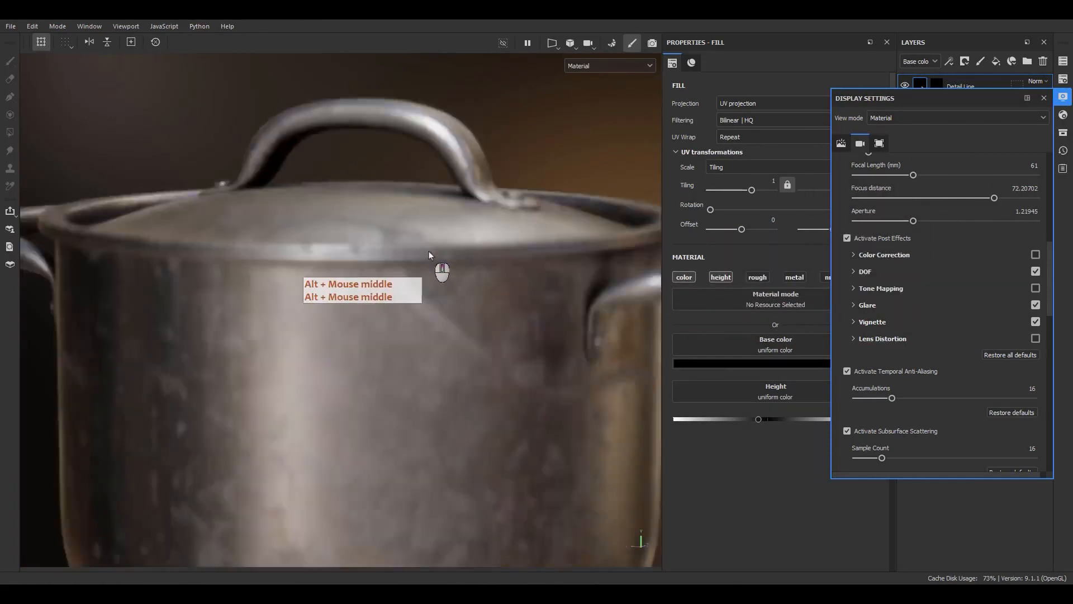
pyautogui.keyDown('alt'); pyautogui.moveTo(412, 269); pyautogui.dragTo(388, 299); pyautogui.keyUp('alt')
pyautogui.keyDown('alt'); pyautogui.moveTo(398, 193); pyautogui.dragTo(448, 280, button='right'); pyautogui.keyUp('alt')
pyautogui.keyDown('alt'); pyautogui.moveTo(447, 280); pyautogui.dragTo(498, 382, button='middle'); pyautogui.keyUp('alt')
pyautogui.keyDown('alt'); pyautogui.moveTo(444, 297); pyautogui.dragTo(438, 251); pyautogui.keyUp('alt')
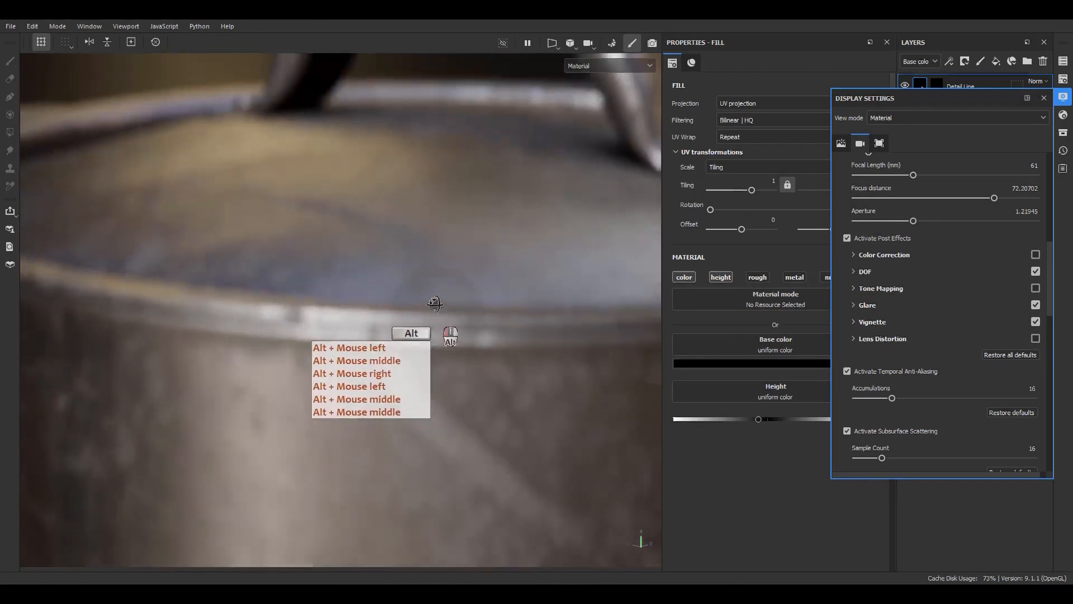
pyautogui.keyDown('alt'); pyautogui.moveTo(434, 302); pyautogui.dragTo(462, 375, button='right'); pyautogui.keyUp('alt')
pyautogui.keyDown('alt'); pyautogui.moveTo(462, 372); pyautogui.dragTo(457, 329, button='middle'); pyautogui.keyUp('alt')
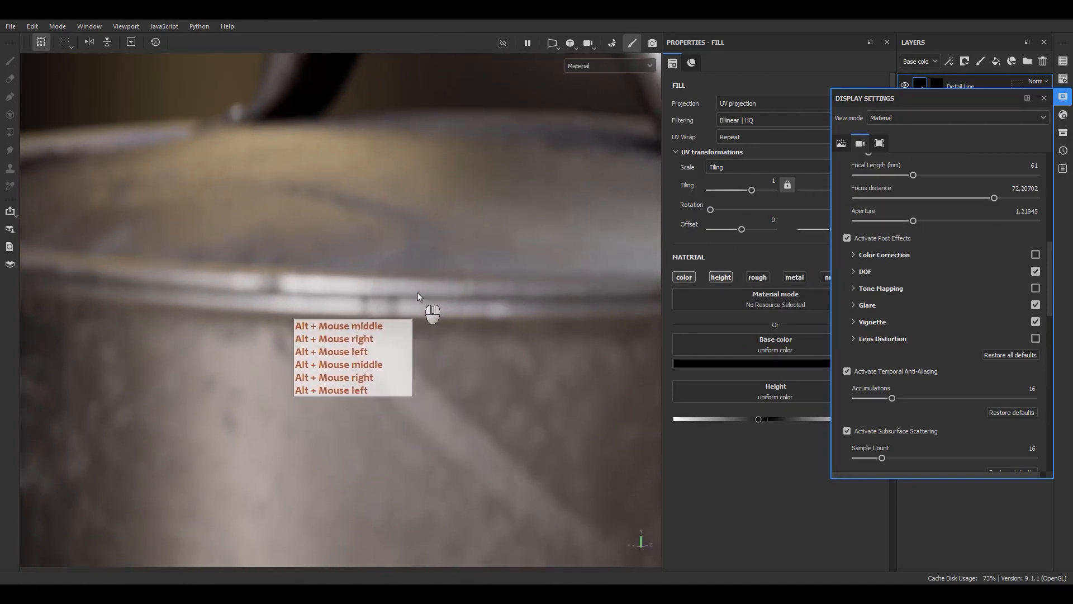
pyautogui.scroll(3, 411, 291)
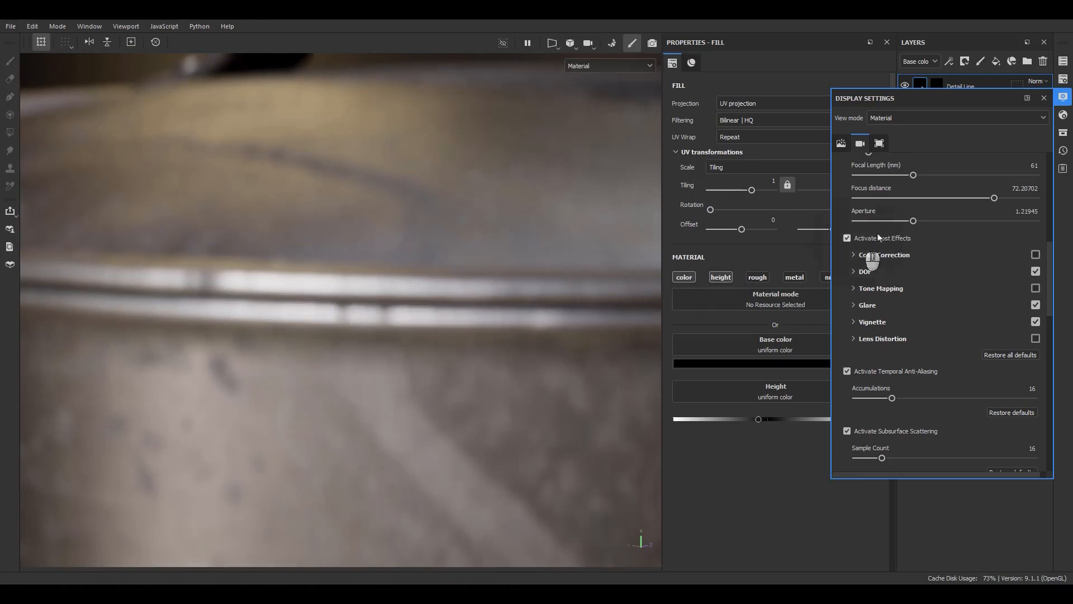
# Step: Reduce the focus distance to about 13.5 and pick focus points directly on the pot's lid and rim
pyautogui.moveTo(998, 200); pyautogui.dragTo(916, 202)
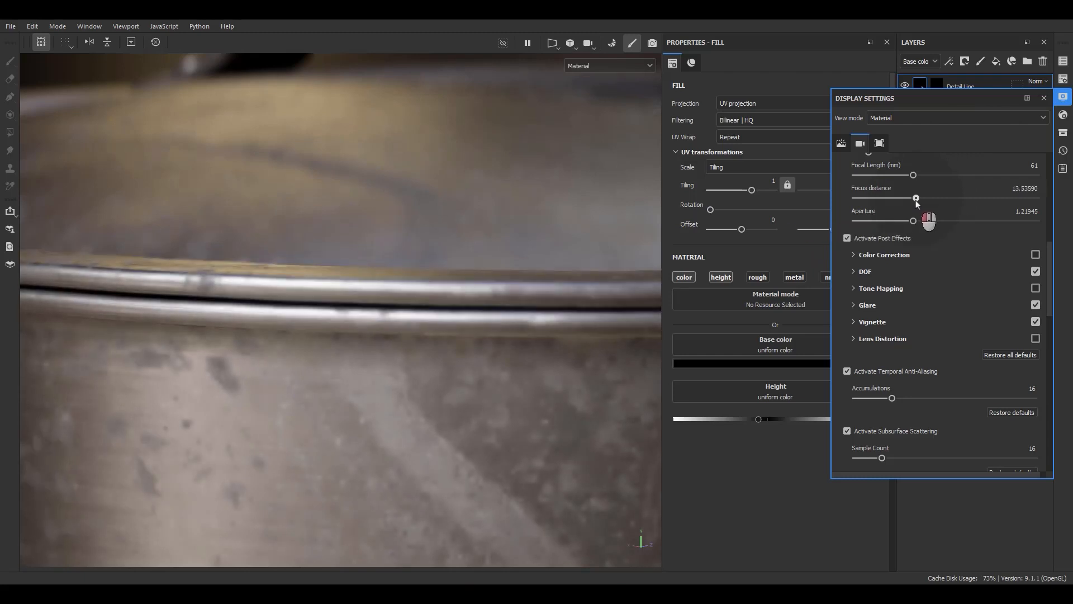
pyautogui.press('ctrl')
pyautogui.keyDown('ctrl'); pyautogui.middleClick(390, 294); pyautogui.keyUp('ctrl')
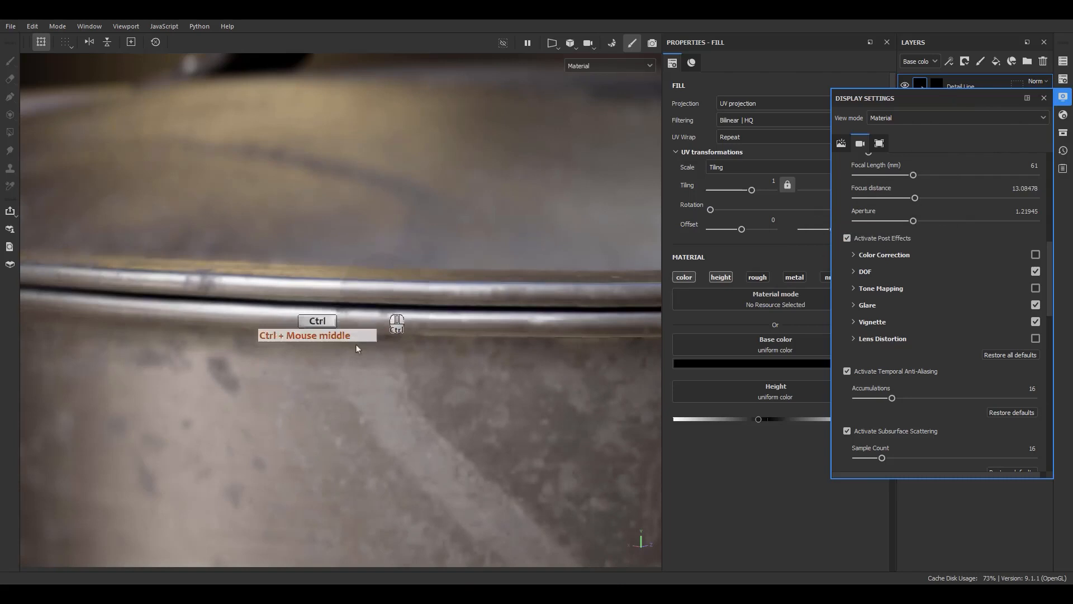
pyautogui.keyDown('ctrl'); pyautogui.middleClick(405, 116); pyautogui.keyUp('ctrl')
pyautogui.keyDown('ctrl'); pyautogui.middleClick(392, 348); pyautogui.keyUp('ctrl')
pyautogui.keyDown('ctrl'); pyautogui.middleClick(389, 286); pyautogui.keyUp('ctrl')
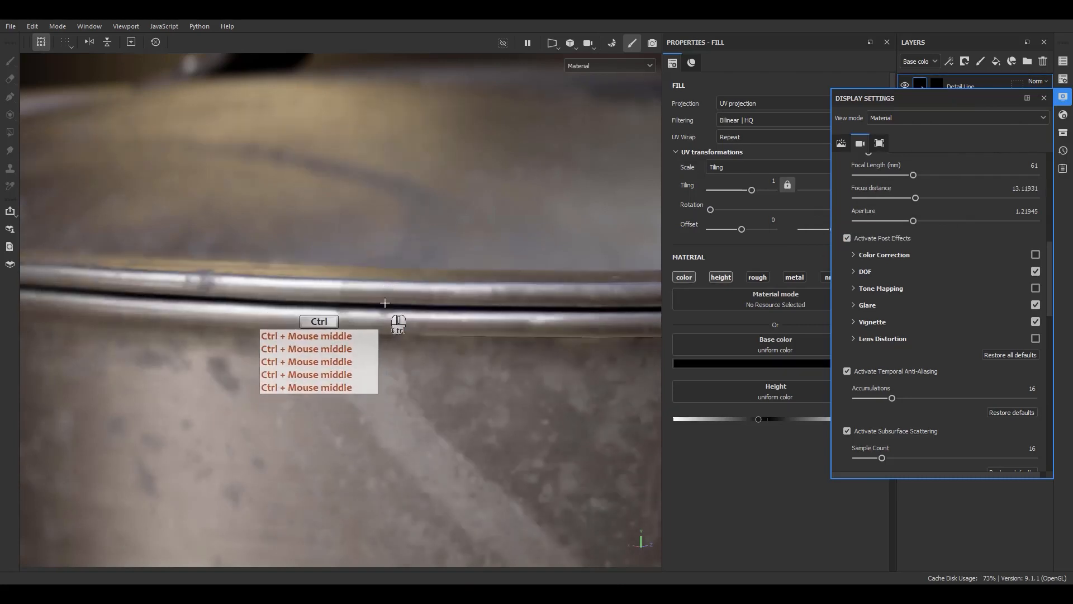
# Step: Close the display settings and refocus the camera on the front rim of the pot
pyautogui.keyDown('alt'); pyautogui.moveTo(399, 317); pyautogui.dragTo(373, 288); pyautogui.keyUp('alt')
pyautogui.keyDown('ctrl'); pyautogui.middleClick(370, 315); pyautogui.keyUp('ctrl')
pyautogui.keyDown('alt'); pyautogui.moveTo(373, 288); pyautogui.dragTo(342, 6, button='right'); pyautogui.keyUp('alt')
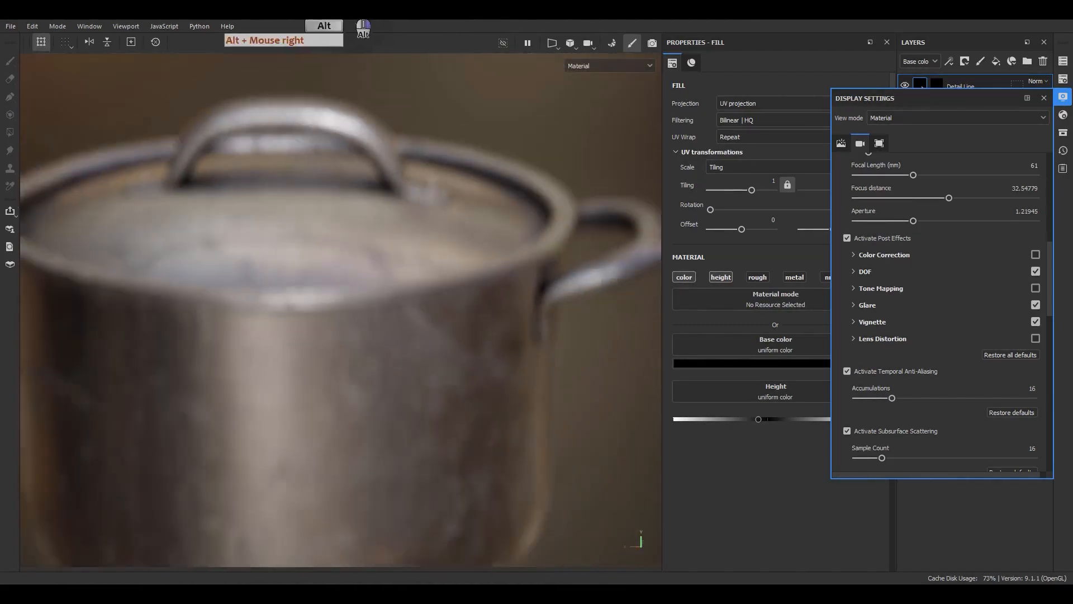
pyautogui.keyDown('alt'); pyautogui.moveTo(442, 324); pyautogui.dragTo(470, 263, button='middle'); pyautogui.keyUp('alt')
pyautogui.keyDown('alt'); pyautogui.moveTo(469, 263); pyautogui.dragTo(468, 315, button='right'); pyautogui.keyUp('alt')
pyautogui.keyDown('alt'); pyautogui.moveTo(468, 315); pyautogui.dragTo(454, 268); pyautogui.keyUp('alt')
pyautogui.keyDown('alt'); pyautogui.moveTo(454, 267); pyautogui.dragTo(444, 226, button='right'); pyautogui.keyUp('alt')
pyautogui.keyDown('alt'); pyautogui.moveTo(444, 226); pyautogui.dragTo(431, 198, button='middle'); pyautogui.keyUp('alt')
pyautogui.keyDown('alt'); pyautogui.moveTo(431, 198); pyautogui.dragTo(410, 220, button='right'); pyautogui.keyUp('alt')
pyautogui.keyDown('alt'); pyautogui.moveTo(409, 221); pyautogui.dragTo(391, 288); pyautogui.keyUp('alt')
pyautogui.keyDown('alt'); pyautogui.moveTo(391, 288); pyautogui.dragTo(356, 297, button='middle'); pyautogui.keyUp('alt')
pyautogui.keyDown('alt'); pyautogui.moveTo(356, 297); pyautogui.dragTo(359, 245, button='right'); pyautogui.keyUp('alt')
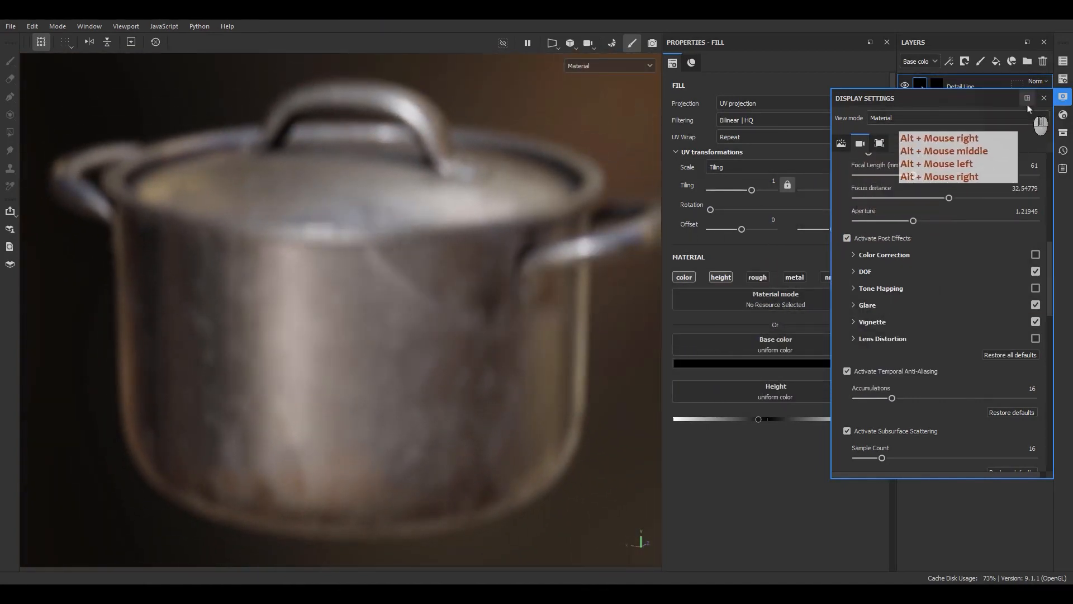
pyautogui.click(1044, 98)
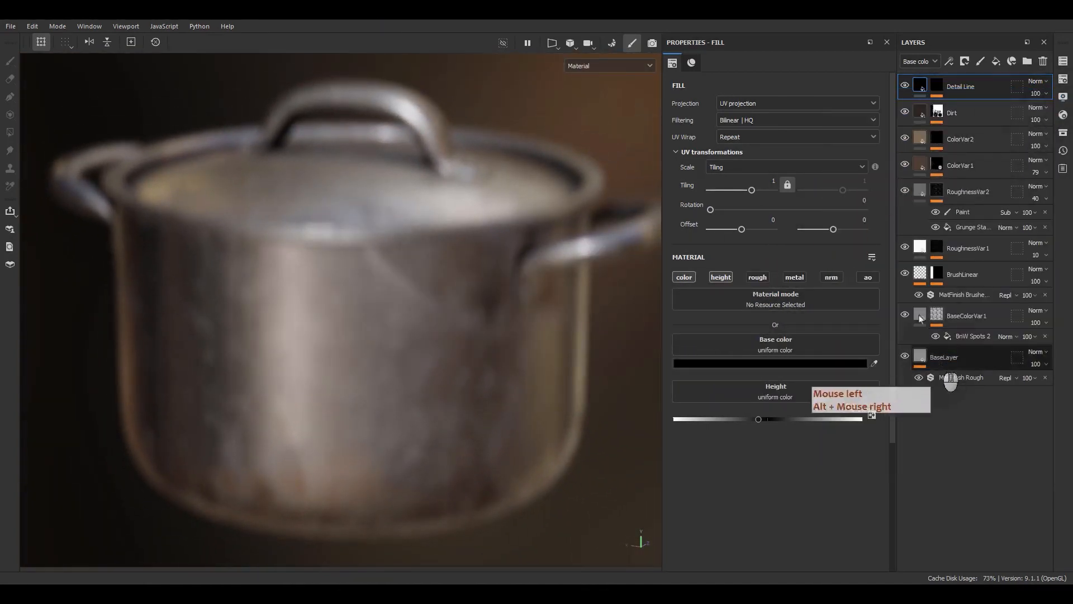
pyautogui.keyDown('ctrl'); pyautogui.middleClick(337, 235); pyautogui.keyUp('ctrl')
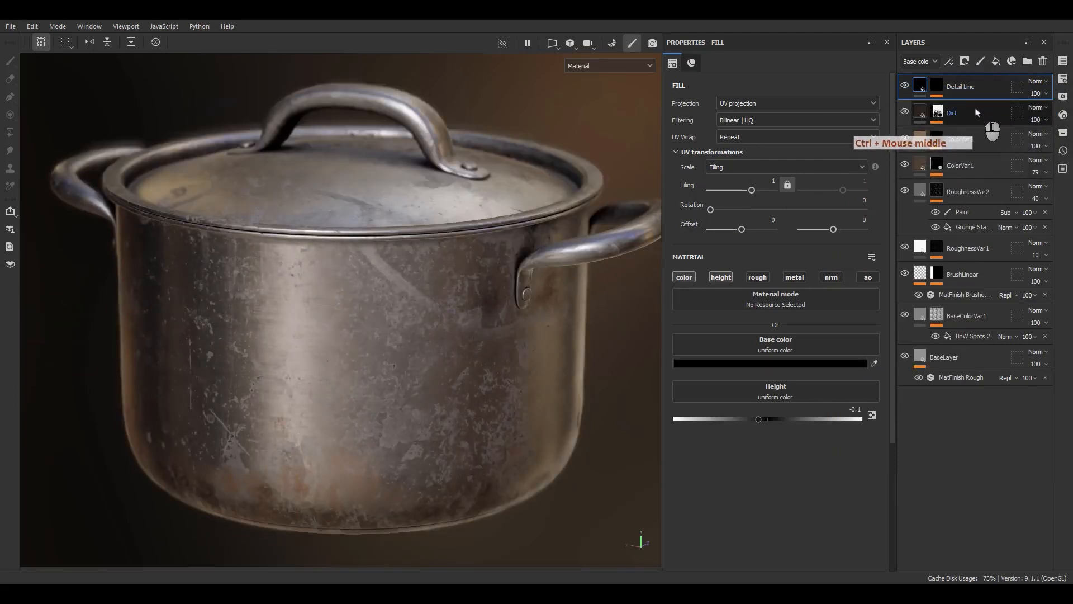
# Step: Add a fill layer named Scratches at the top of the layer stack and give it a black mask
pyautogui.click(995, 61)
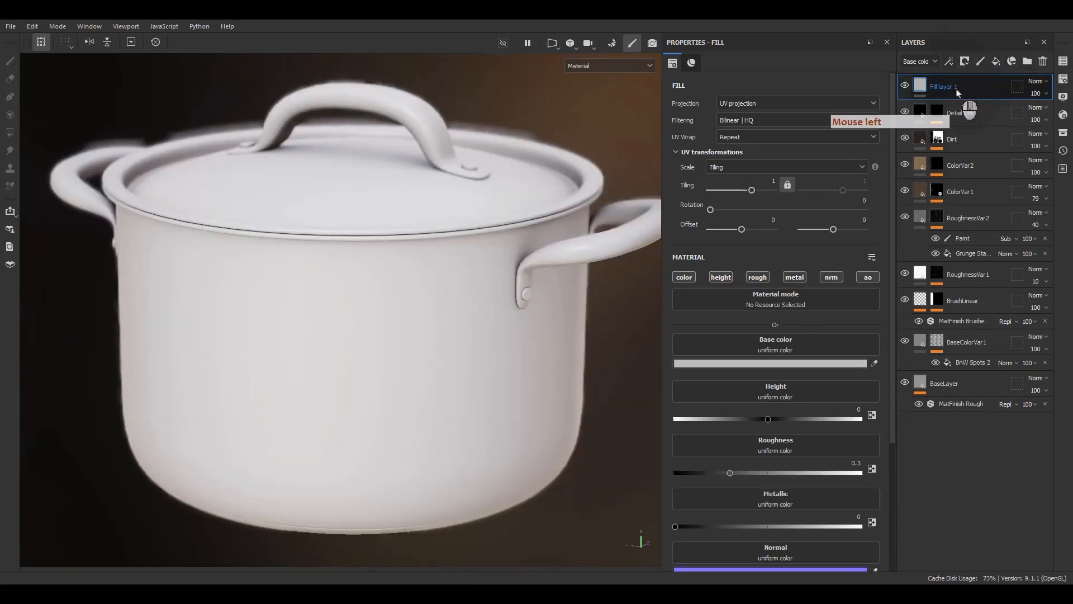
pyautogui.doubleClick(950, 87)
pyautogui.write('Scratches')
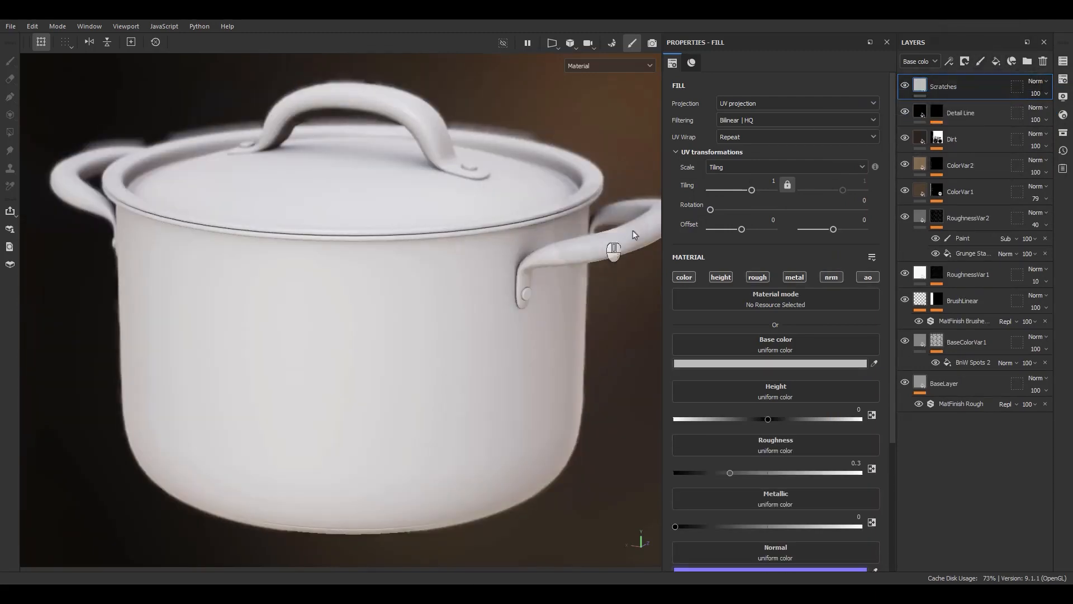
pyautogui.press('Return')
pyautogui.rightClick(942, 91)
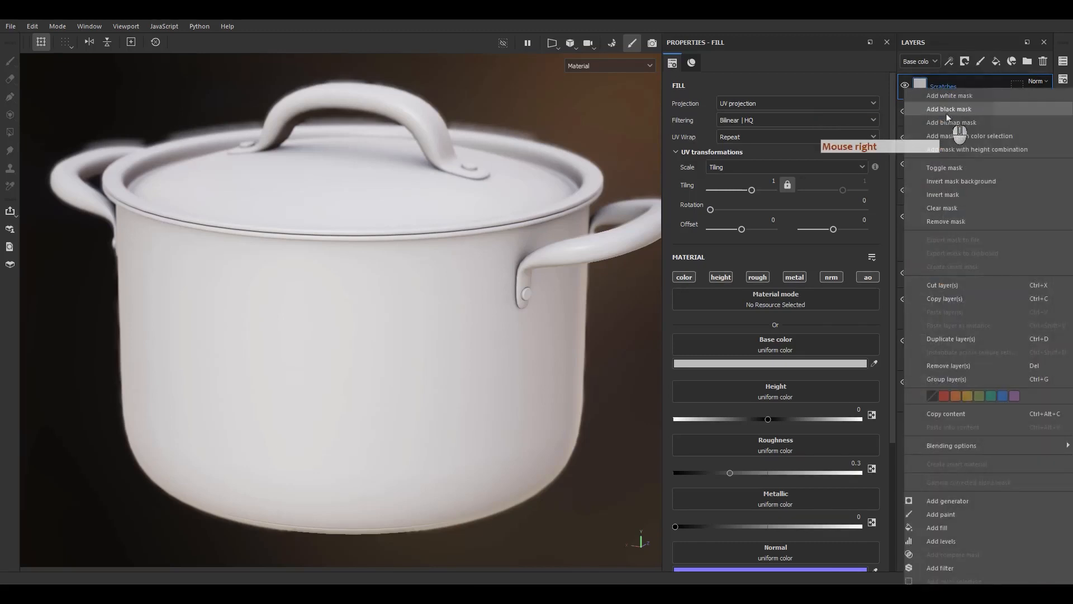
pyautogui.click(957, 130)
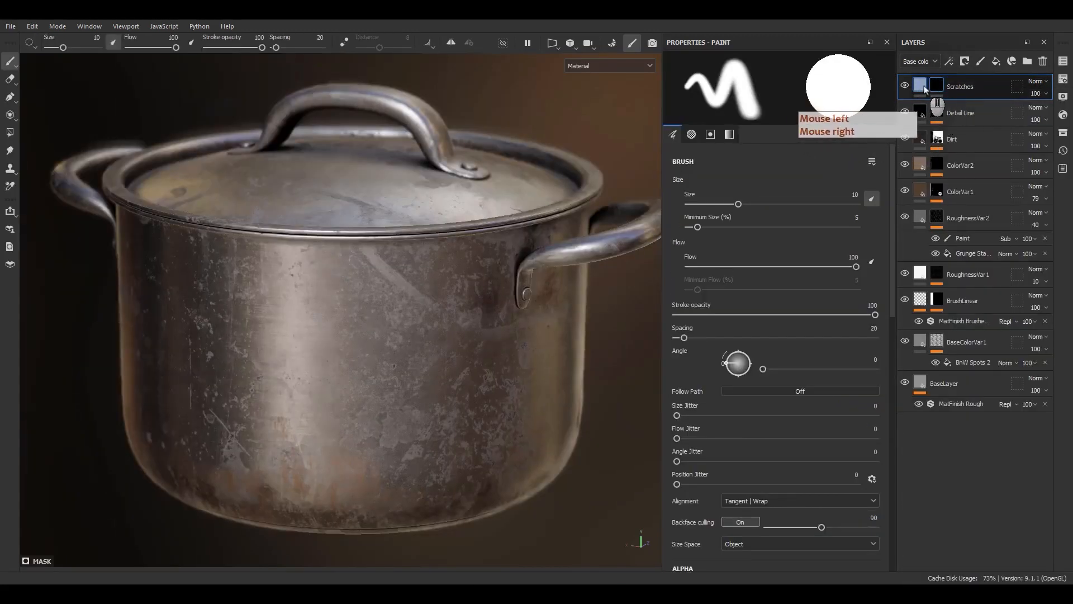
# Step: Add a fill effect to the Scratches mask, search the resources for "Scratch" and assign the Grunge Dusty Scratch texture
pyautogui.rightClick(936, 89)
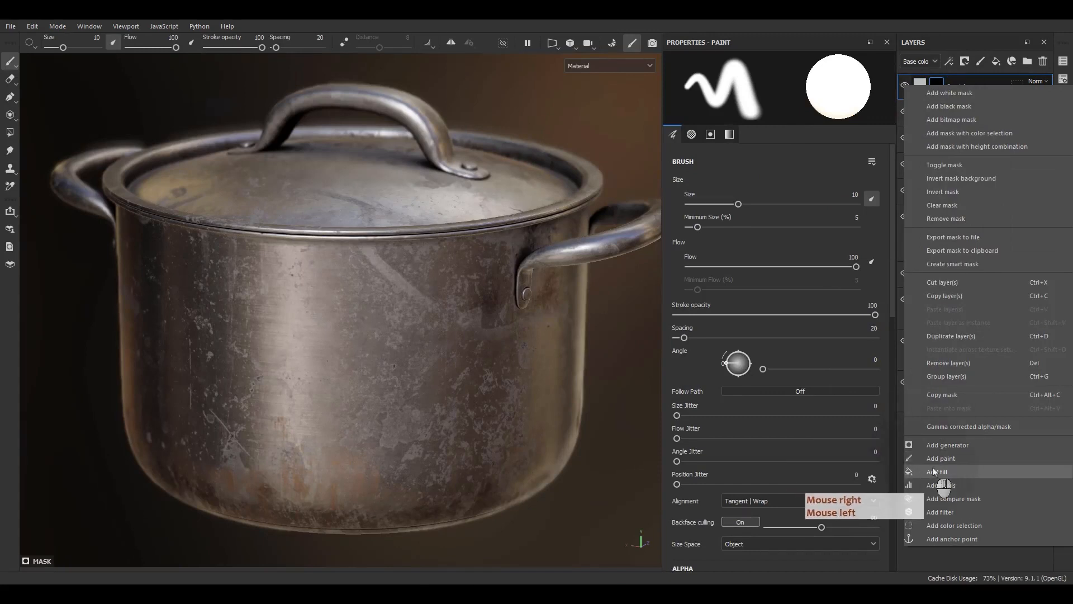
pyautogui.click(950, 483)
pyautogui.click(763, 283)
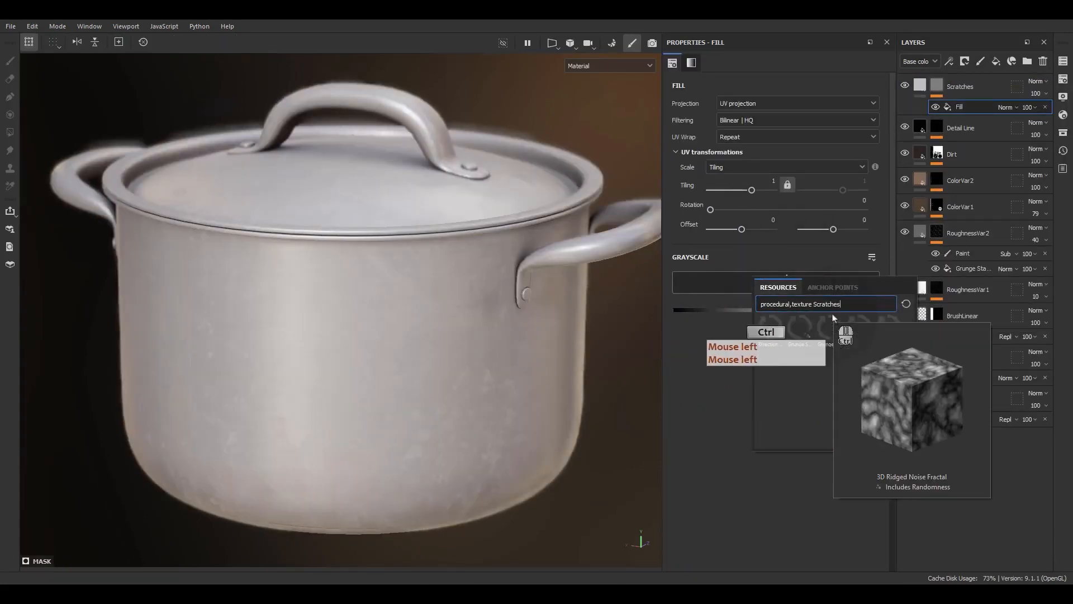
pyautogui.click(819, 307)
pyautogui.write('Scratches')
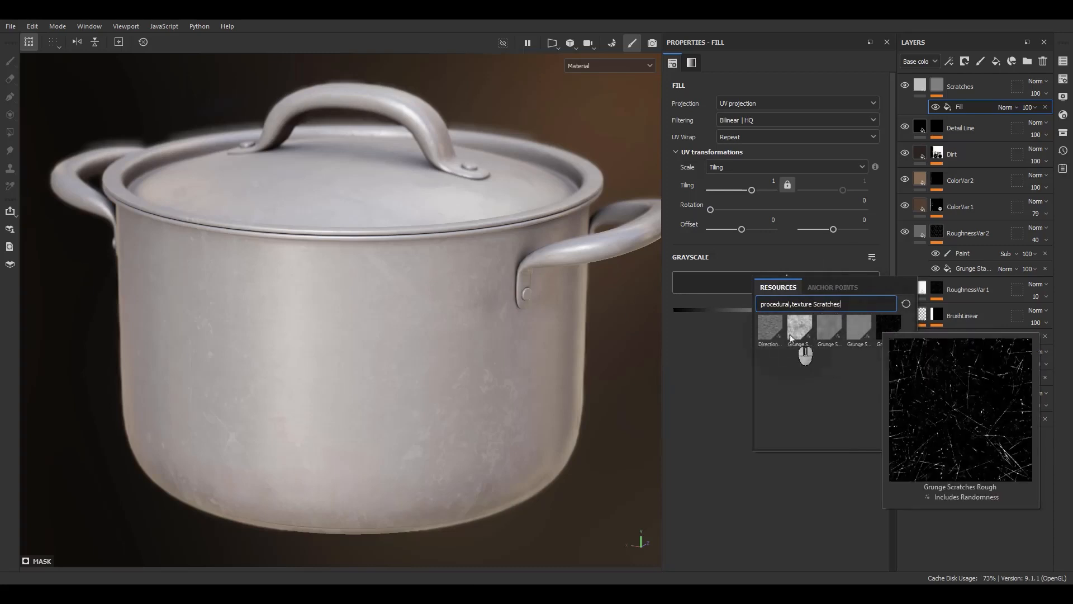
pyautogui.moveTo(828, 336)
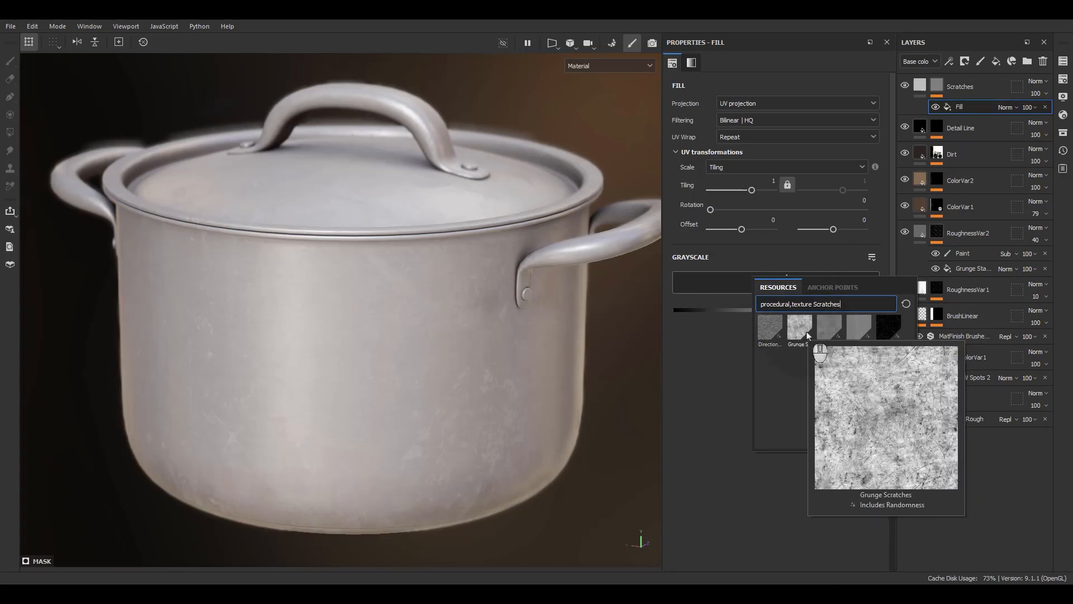
pyautogui.press('BackSpace')
pyautogui.press('BackSpace')
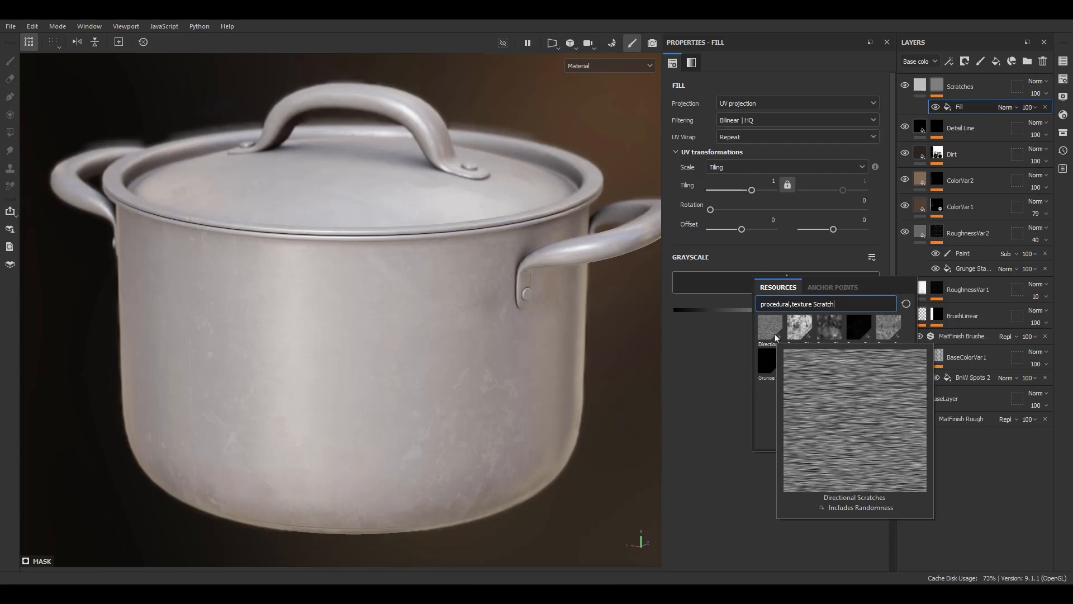
pyautogui.scroll(-1, 895, 369)
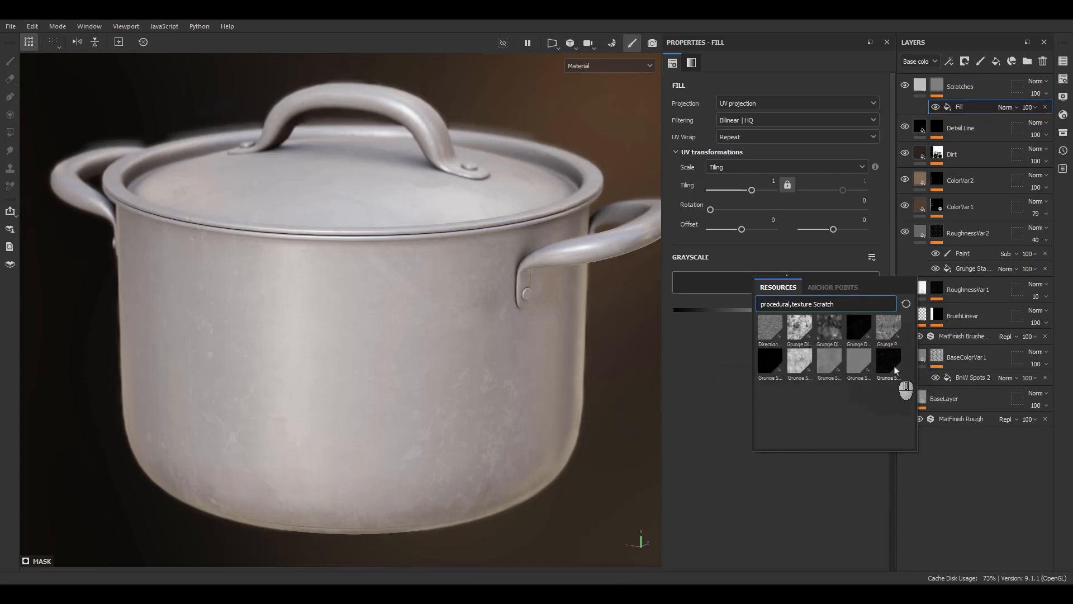
pyautogui.click(856, 331)
# Step: Display the Scratches mask on its own and set the Grunge Dusty Scratch fill's UV tiling to 3
pyautogui.keyDown('alt'); pyautogui.moveTo(493, 393); pyautogui.dragTo(529, 392, button='middle'); pyautogui.keyUp('alt')
pyautogui.keyDown('alt'); pyautogui.moveTo(493, 383); pyautogui.dragTo(490, 430); pyautogui.keyUp('alt')
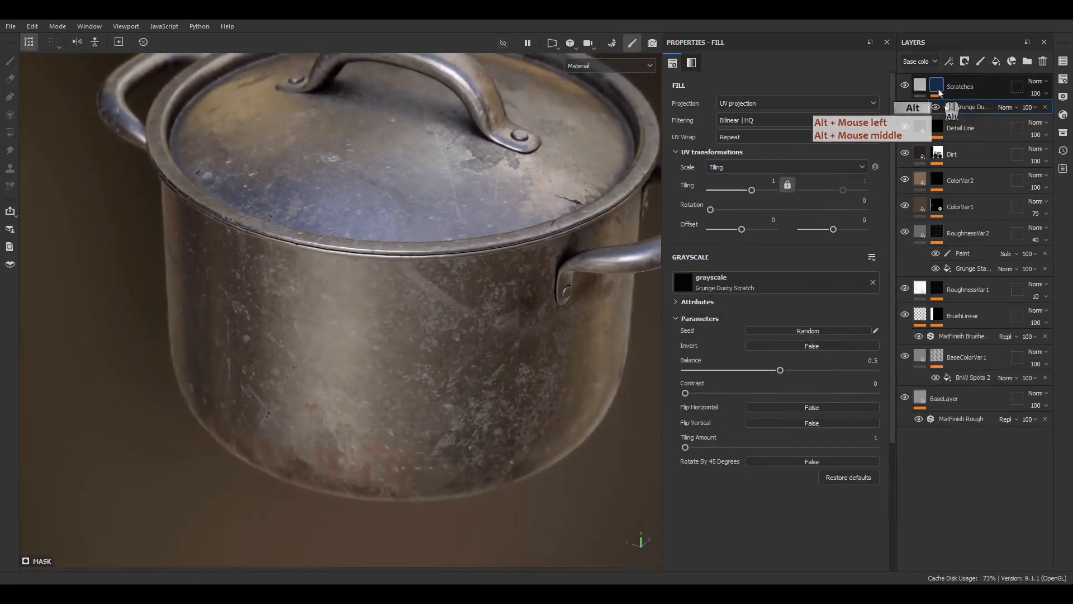
pyautogui.keyDown('alt'); pyautogui.click(949, 107); pyautogui.keyUp('alt')
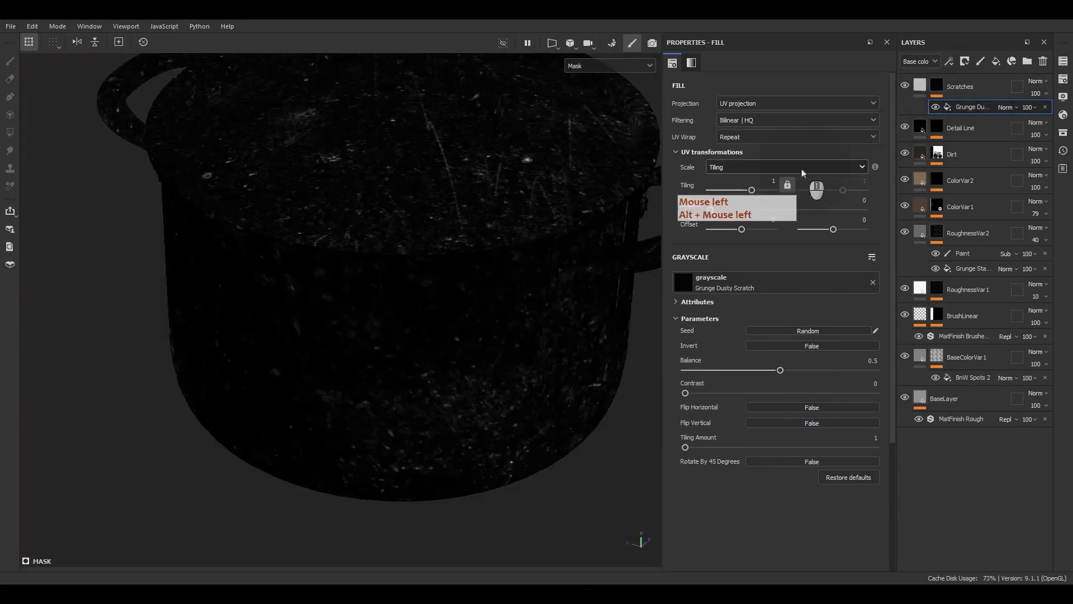
pyautogui.click(774, 181)
pyautogui.write('3')
pyautogui.press('Return')
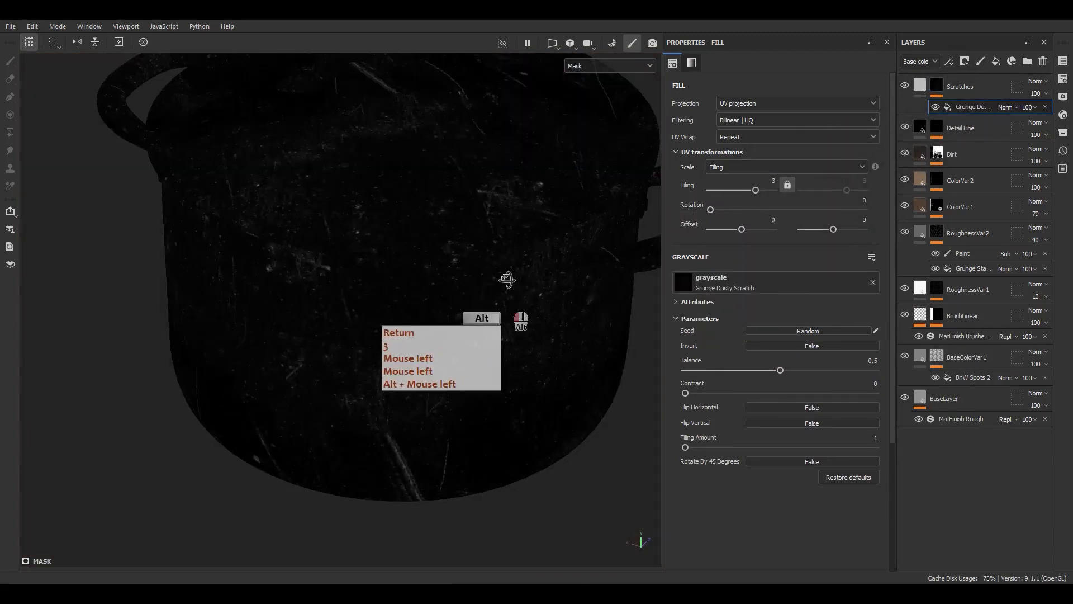
# Step: Set the Grunge Dusty Scratch contrast to 0.34, balance to 0.74 and tiling amount to 2
pyautogui.keyDown('alt'); pyautogui.moveTo(506, 280); pyautogui.dragTo(489, 187); pyautogui.keyUp('alt')
pyautogui.keyDown('alt'); pyautogui.moveTo(477, 388); pyautogui.dragTo(503, 393, button='middle'); pyautogui.keyUp('alt')
pyautogui.keyDown('alt'); pyautogui.moveTo(503, 393); pyautogui.dragTo(379, 259); pyautogui.keyUp('alt')
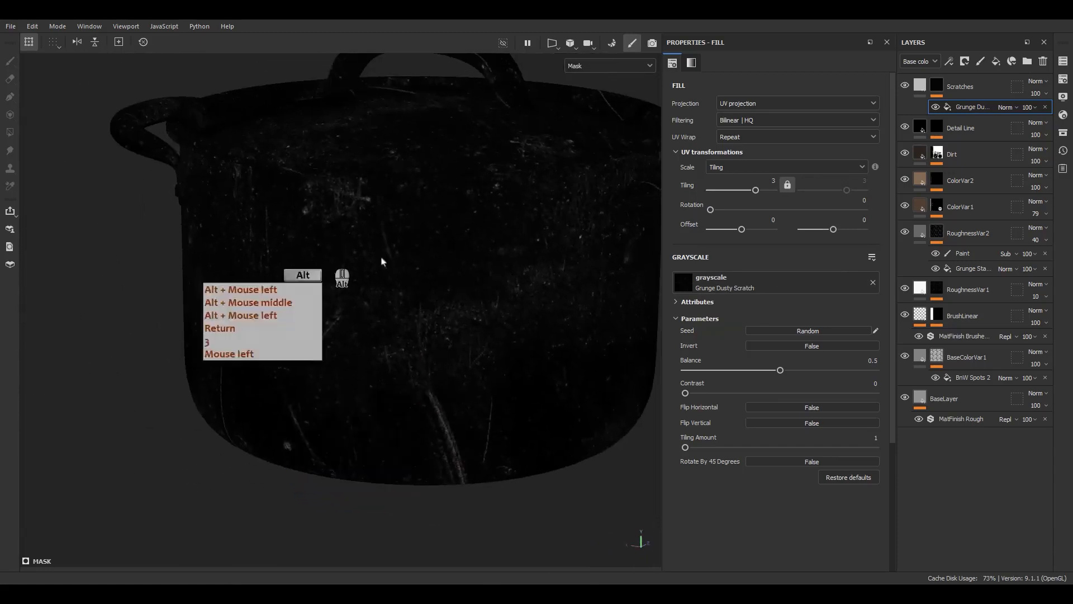
pyautogui.moveTo(718, 394); pyautogui.dragTo(826, 372)
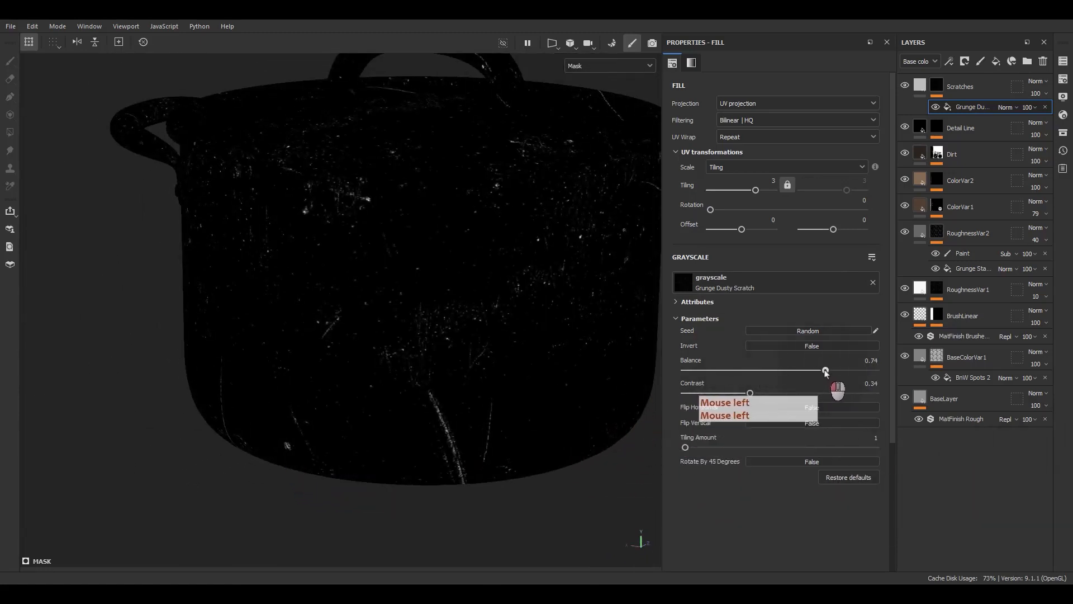
pyautogui.keyDown('alt'); pyautogui.moveTo(521, 360); pyautogui.dragTo(608, 317); pyautogui.keyUp('alt')
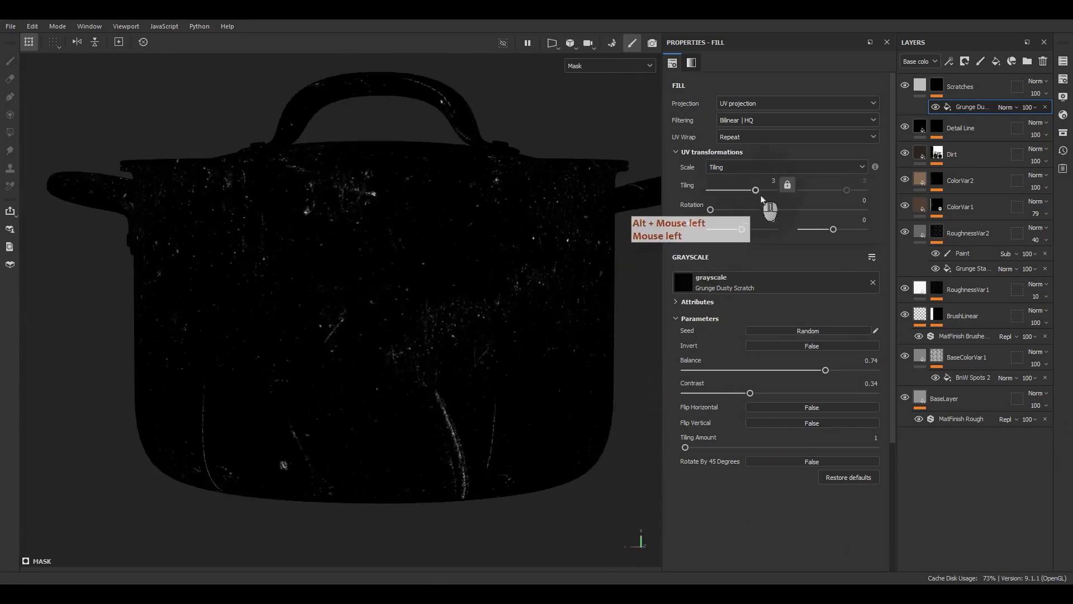
pyautogui.moveTo(685, 448); pyautogui.dragTo(708, 451)
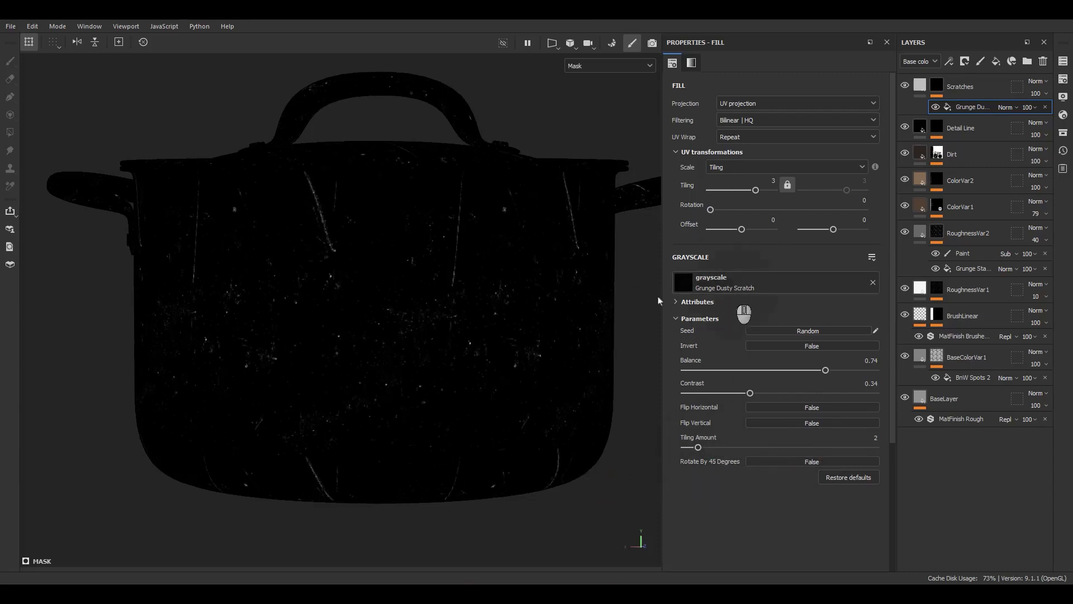
# Step: Add a second fill effect to the Scratches mask and assign the Grunge Scratch Generator texture to it
pyautogui.keyDown('alt'); pyautogui.moveTo(393, 292); pyautogui.dragTo(958, 239); pyautogui.keyUp('alt')
pyautogui.rightClick(967, 112)
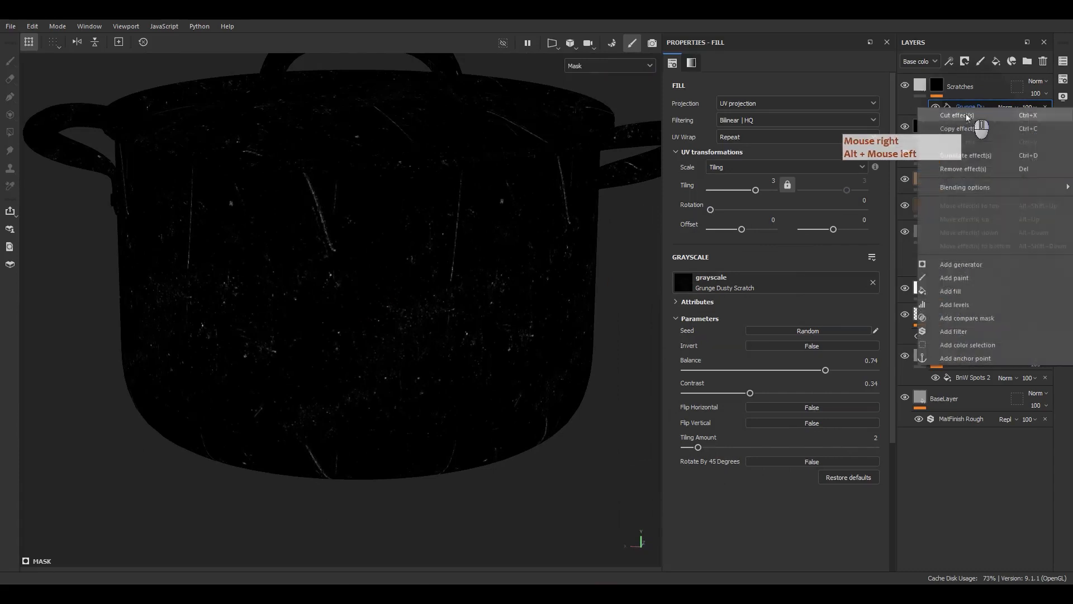
pyautogui.click(958, 292)
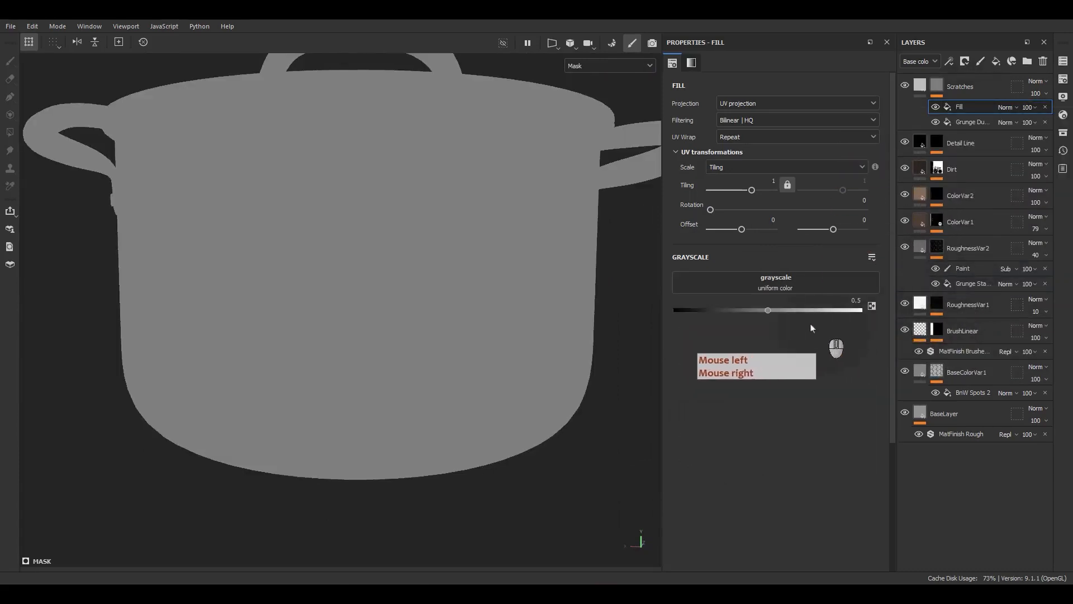
pyautogui.click(781, 284)
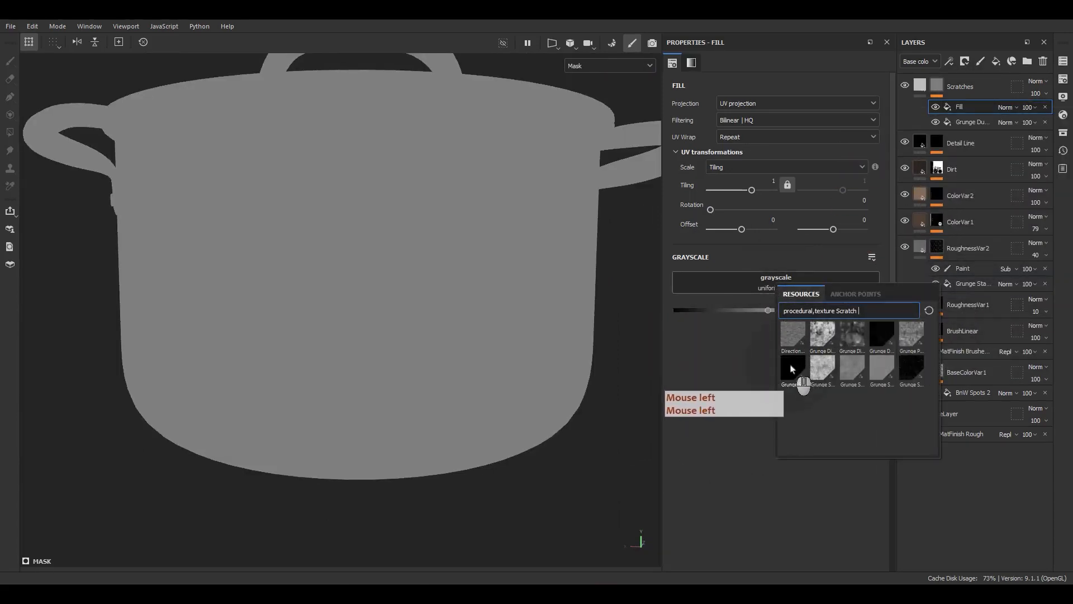
pyautogui.moveTo(792, 369)
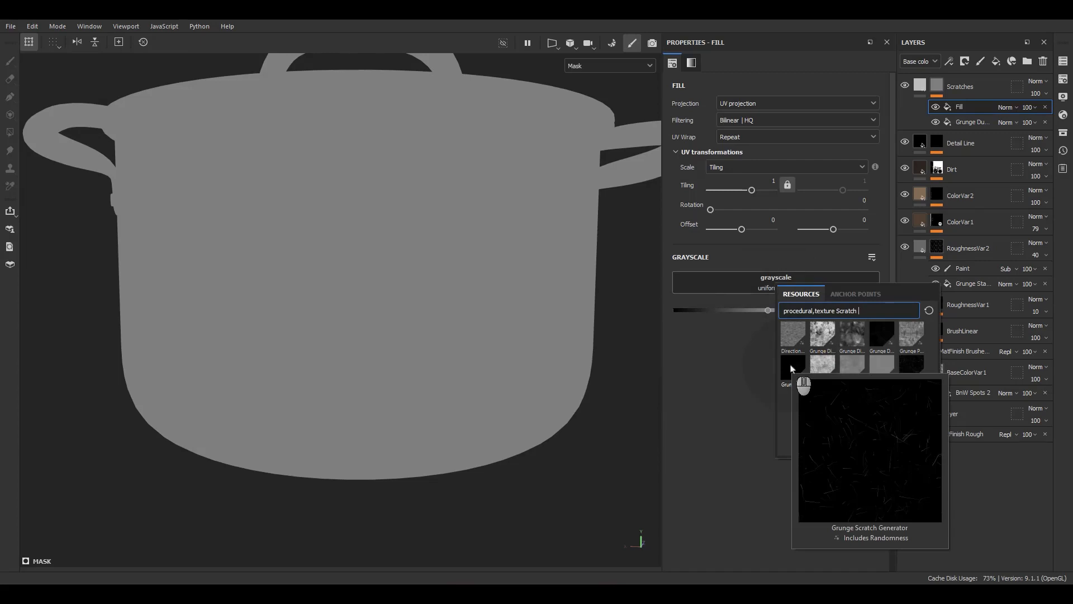
pyautogui.click(792, 368)
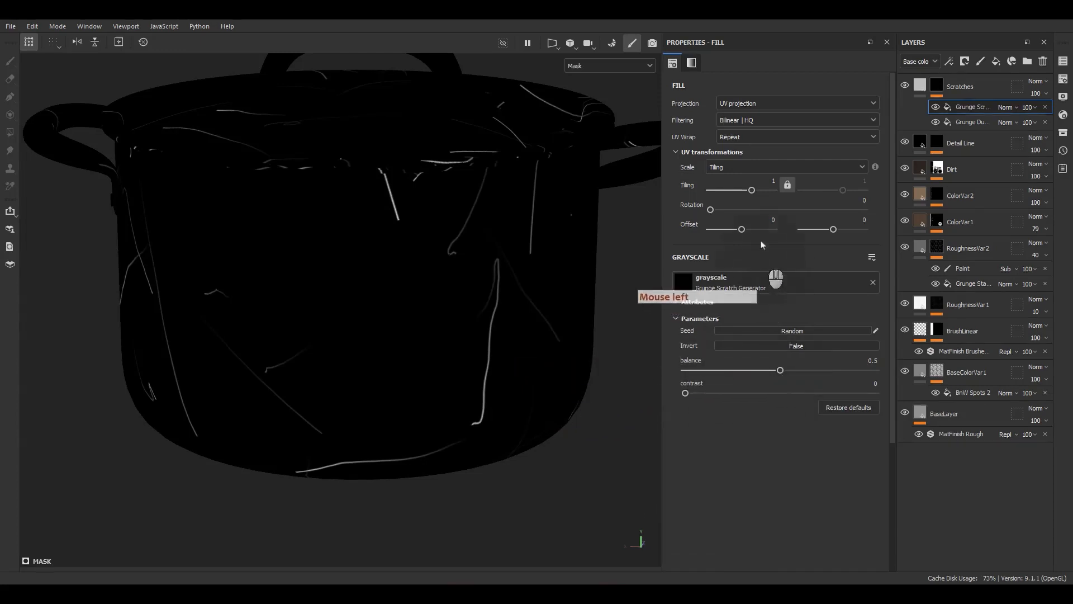
# Step: Set the Grunge Scratch Generator fill's UV tiling to 5 and its blending mode to Linear dodge (Add)
pyautogui.click(762, 179)
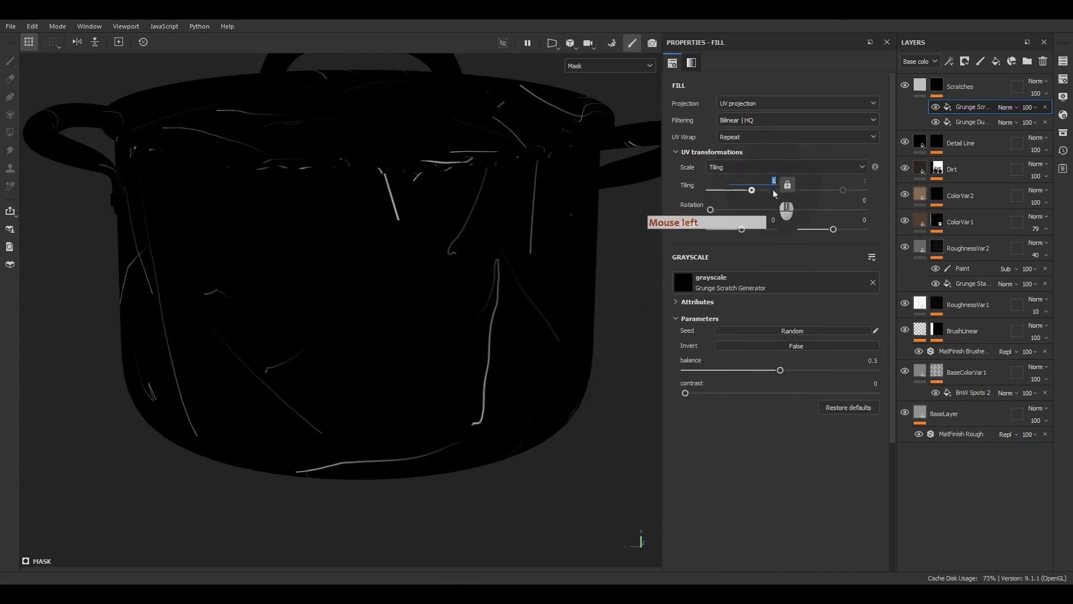
pyautogui.write('5')
pyautogui.press('Return')
pyautogui.keyDown('alt'); pyautogui.moveTo(411, 284); pyautogui.dragTo(431, 276); pyautogui.keyUp('alt')
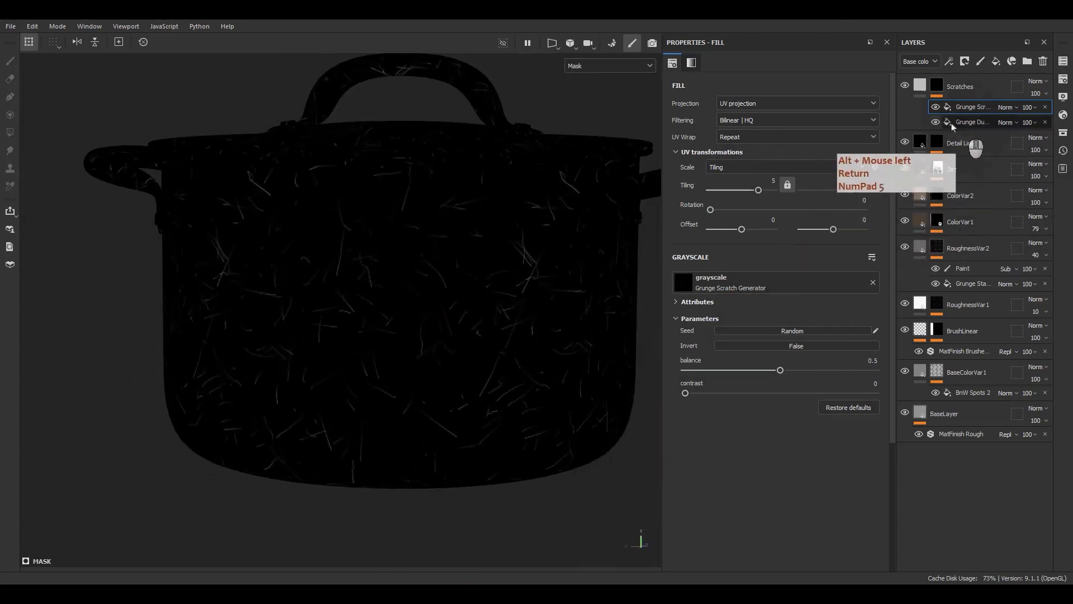
pyautogui.click(1008, 108)
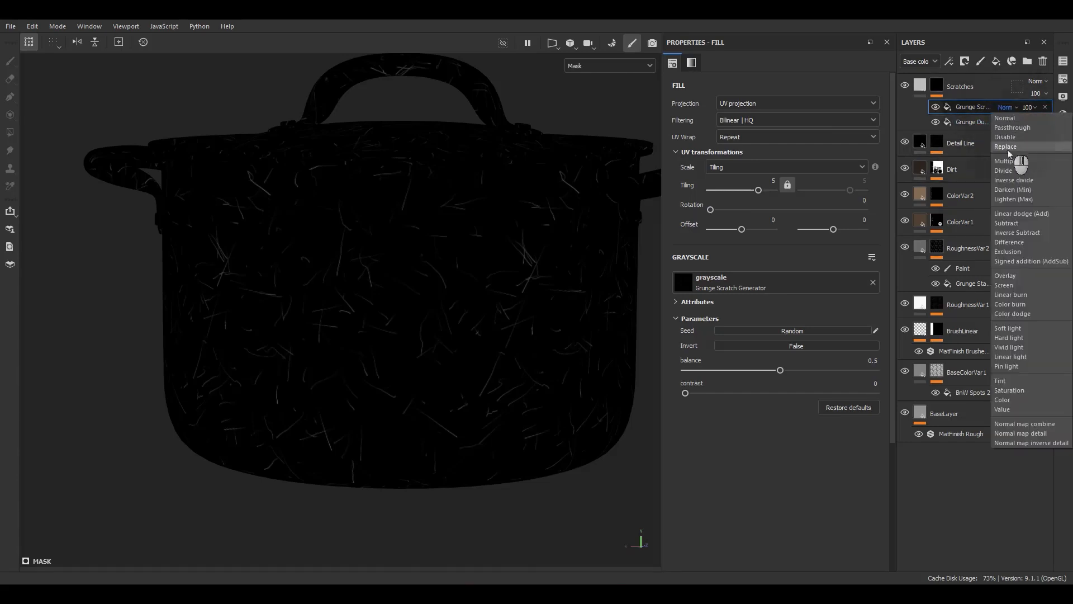
pyautogui.click(1020, 216)
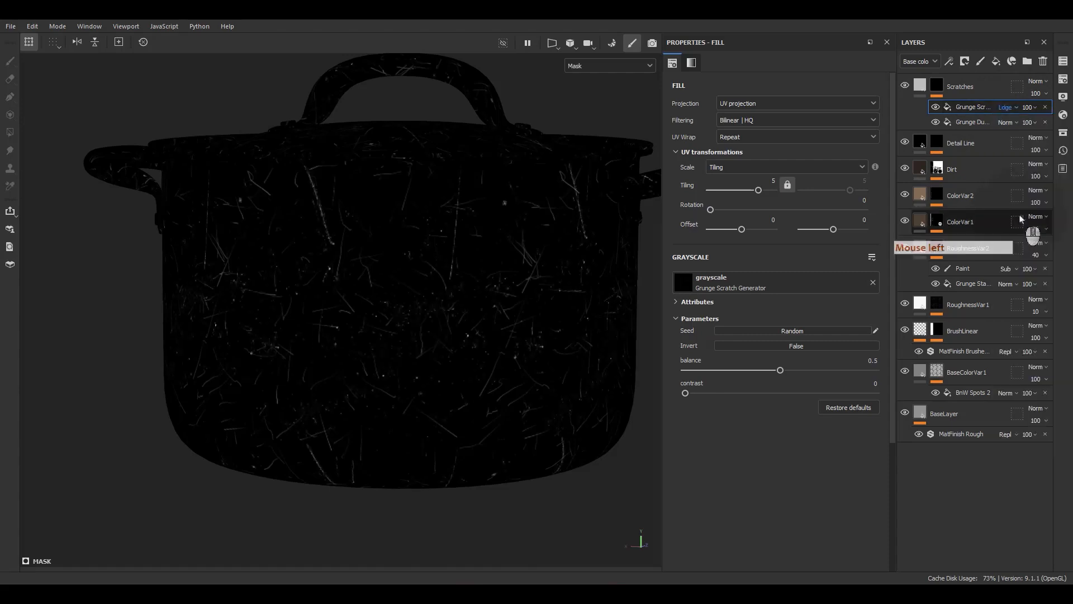
# Step: Compare the Scratches mask on the pot with the Grunge Scratch Generator fill hidden and shown
pyautogui.click(938, 114)
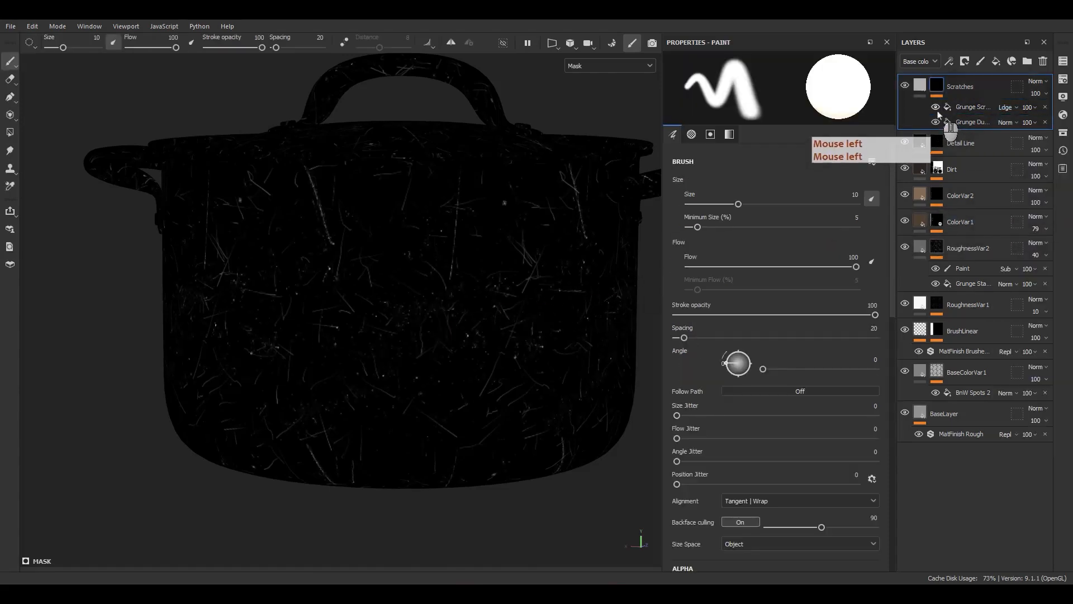
pyautogui.click(936, 108)
pyautogui.click(936, 108)
pyautogui.click(936, 108)
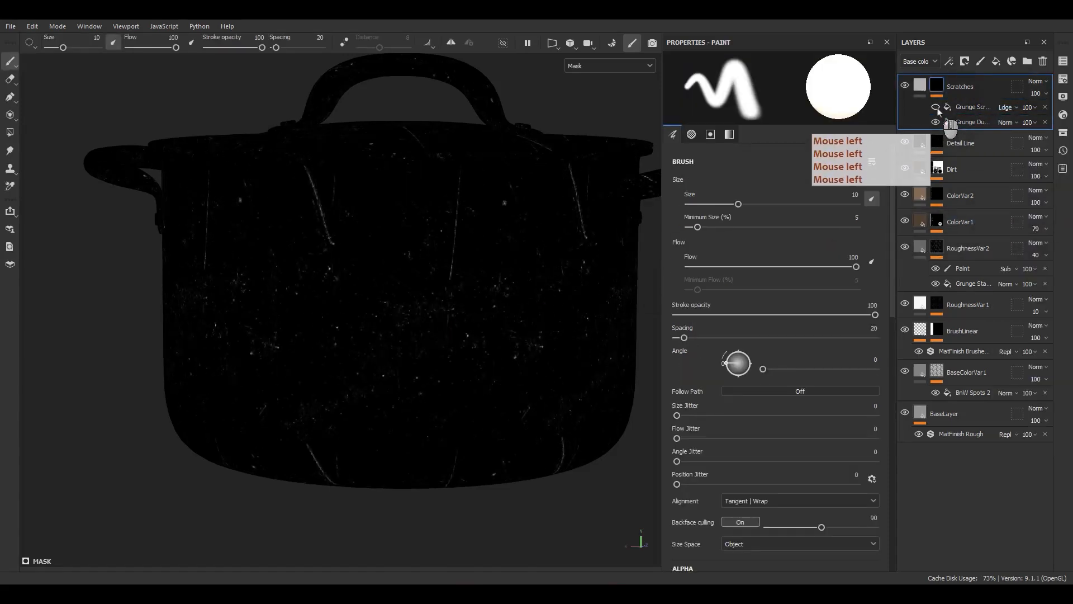
pyautogui.click(936, 107)
pyautogui.click(937, 107)
pyautogui.click(936, 108)
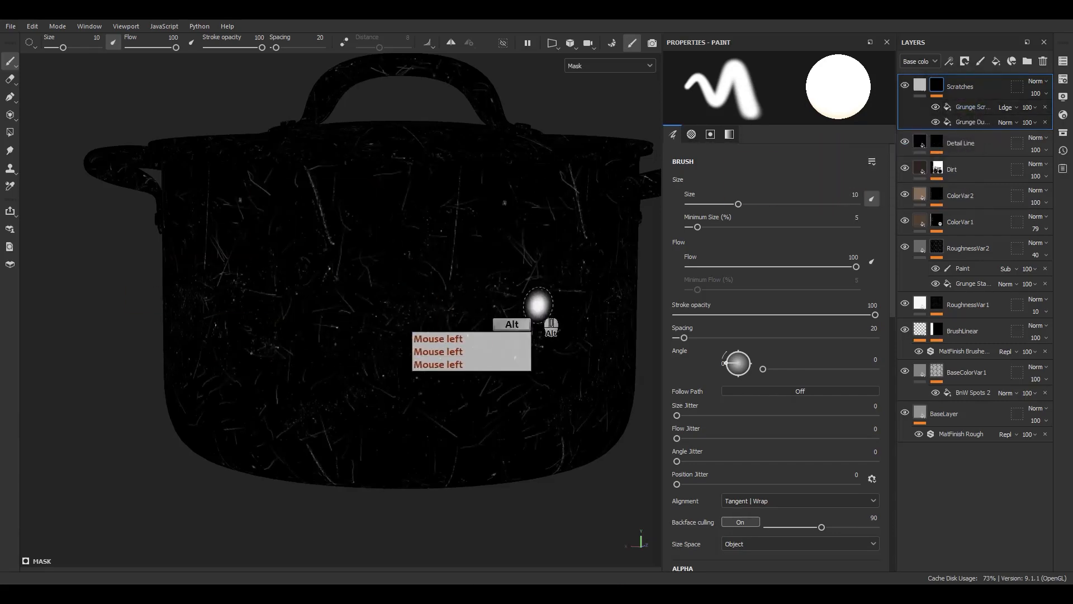
pyautogui.moveTo(536, 300)
pyautogui.keyDown('alt'); pyautogui.mouseDown()
pyautogui.moveTo(412, 259)
pyautogui.moveTo(484, 252)
pyautogui.moveTo(553, 310)
pyautogui.moveTo(360, 290)
pyautogui.moveTo(568, 304)
pyautogui.moveTo(412, 347)
pyautogui.moveTo(493, 413)
pyautogui.moveTo(480, 302)
pyautogui.mouseUp(); pyautogui.keyUp('alt')
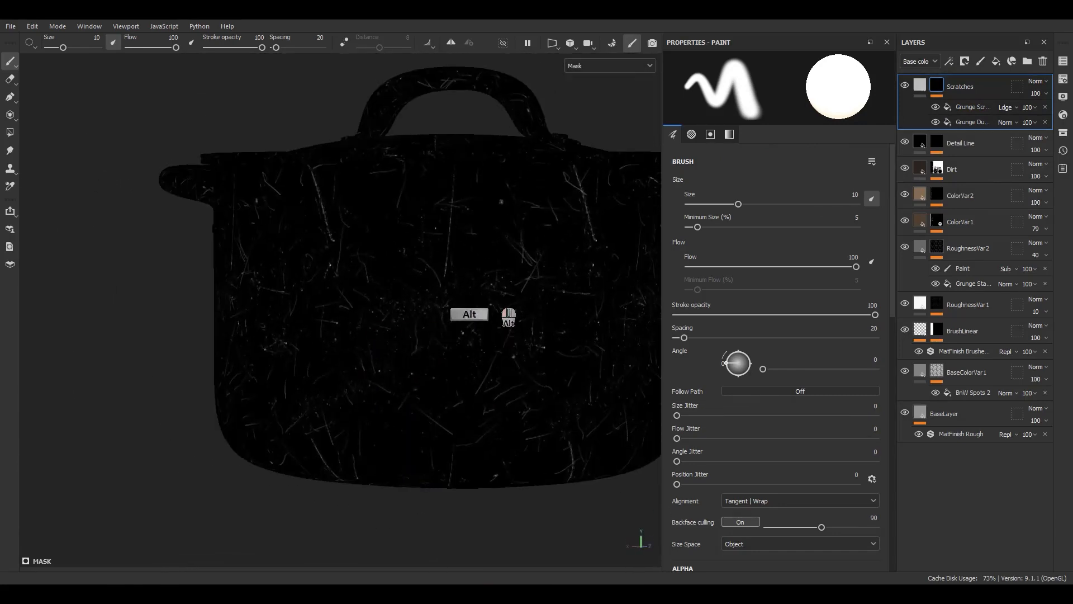
# Step: Add another fill effect on top of the Scratches mask, search the resources for "perli" and assign Perlin Noise
pyautogui.rightClick(973, 107)
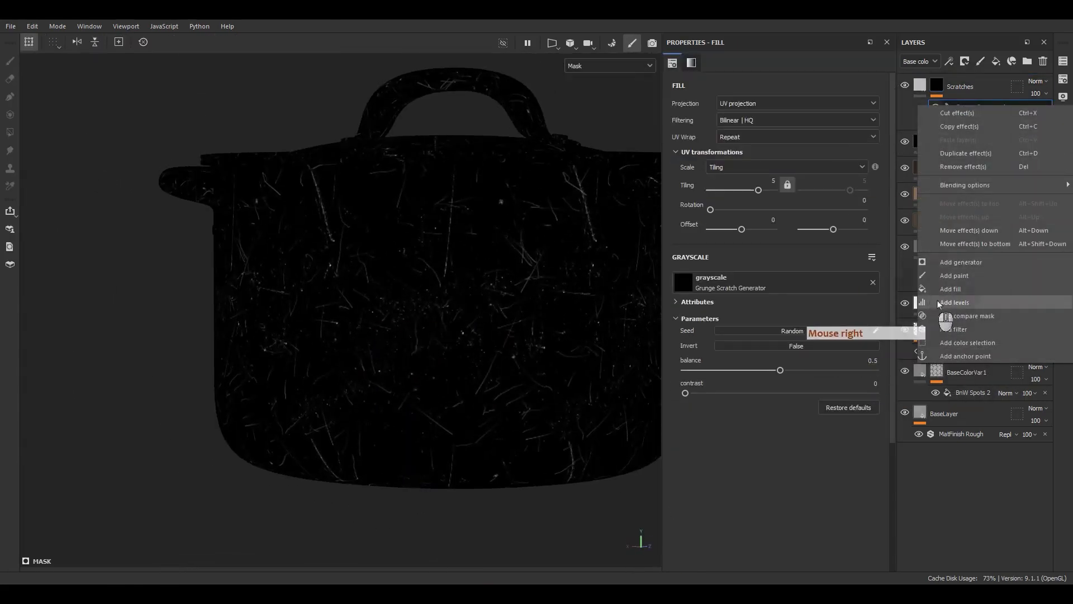
pyautogui.click(953, 289)
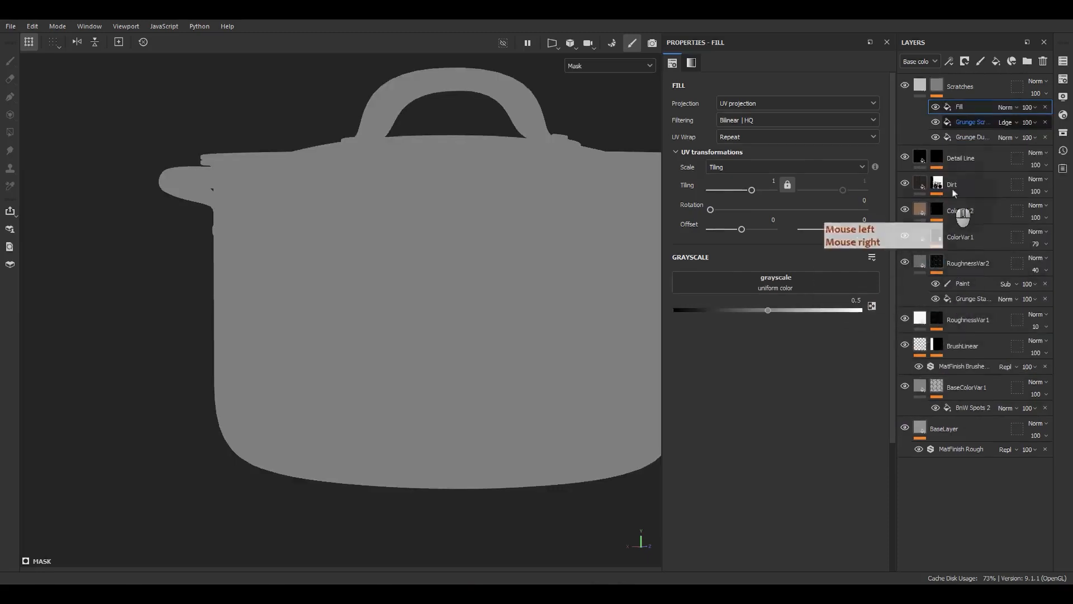
pyautogui.click(771, 290)
pyautogui.click(837, 313)
pyautogui.doubleClick(837, 312)
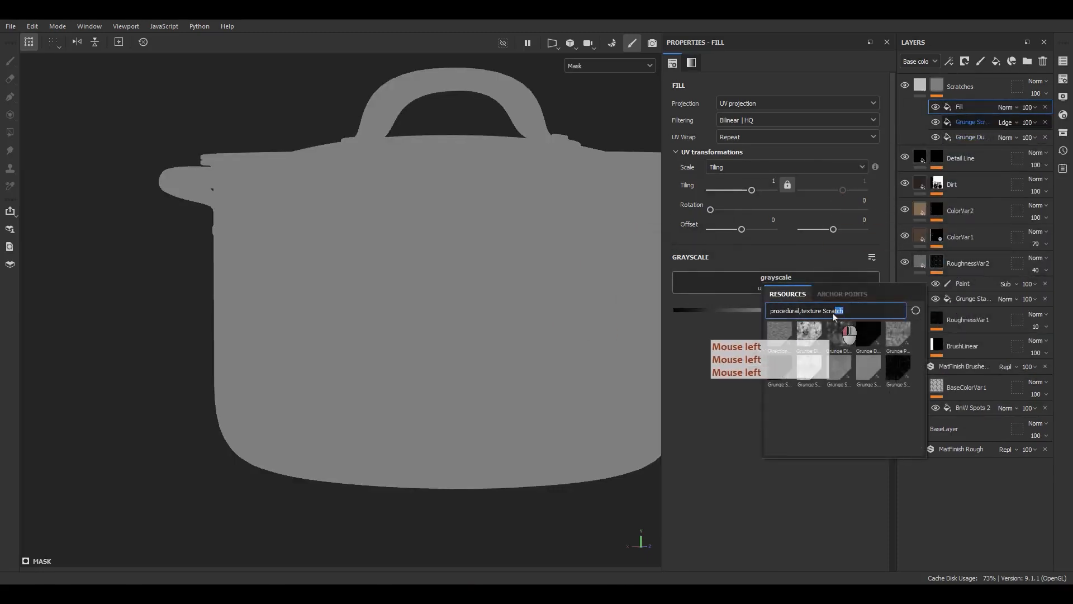
pyautogui.write('perli')
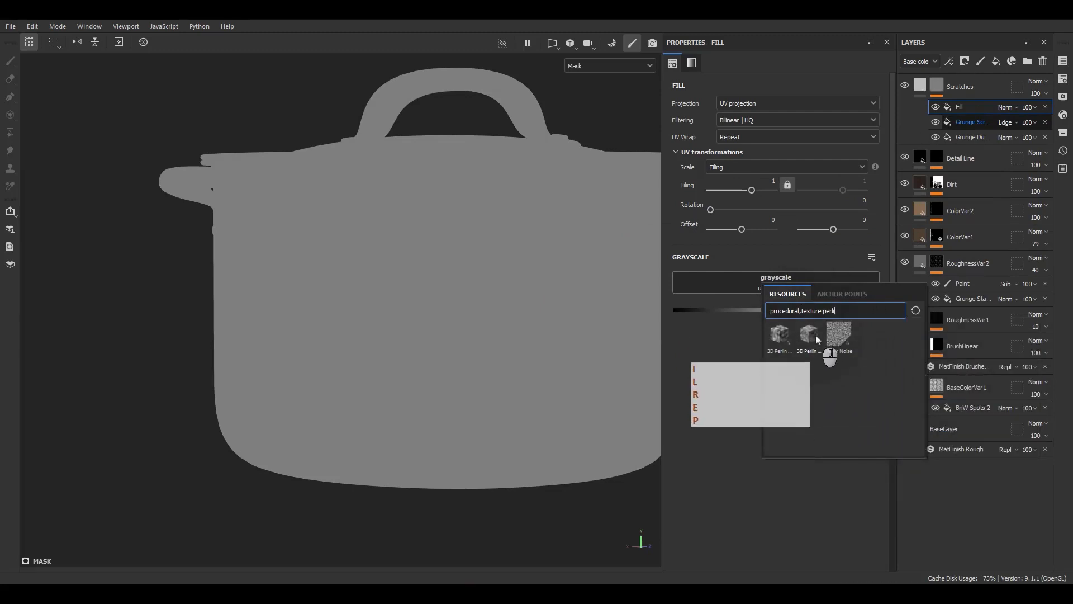
pyautogui.click(839, 336)
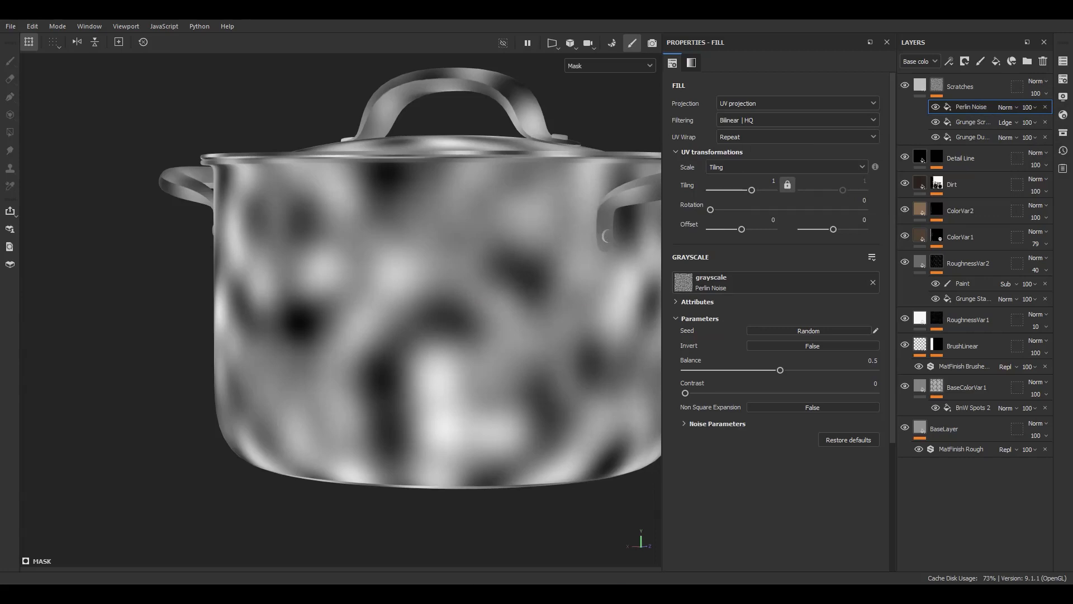
# Step: Set the Perlin Noise fill's blending mode to Subtract
pyautogui.click(1006, 107)
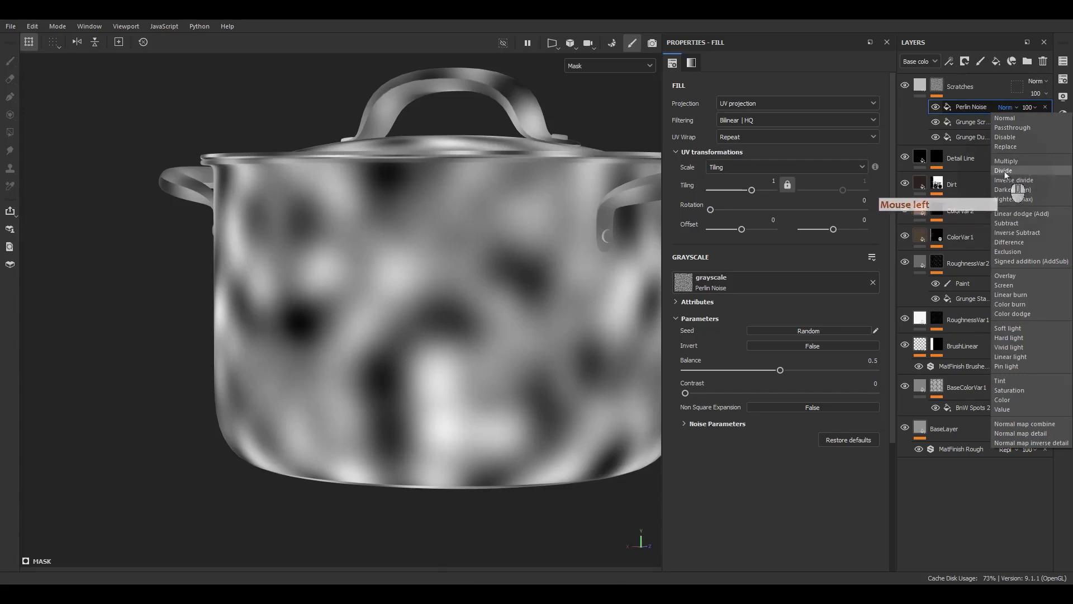
pyautogui.click(1007, 223)
pyautogui.keyDown('alt'); pyautogui.moveTo(372, 326); pyautogui.dragTo(425, 319); pyautogui.keyUp('alt')
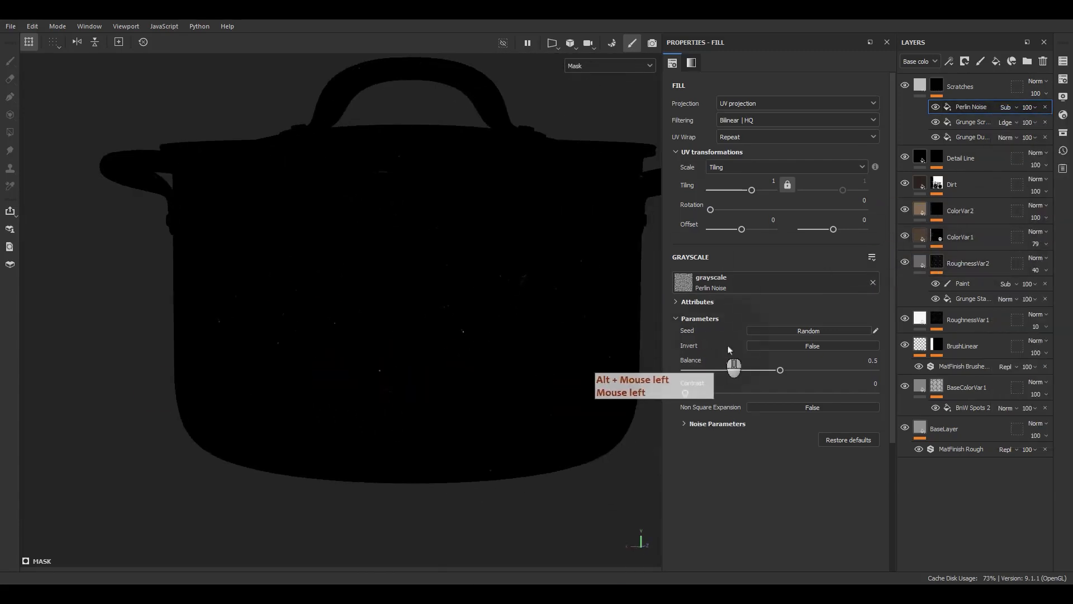
# Step: Set the Perlin Noise scale to 21 and balance to 0.3, and compare the mask with the noise hidden and shown
pyautogui.click(778, 345)
pyautogui.click(777, 346)
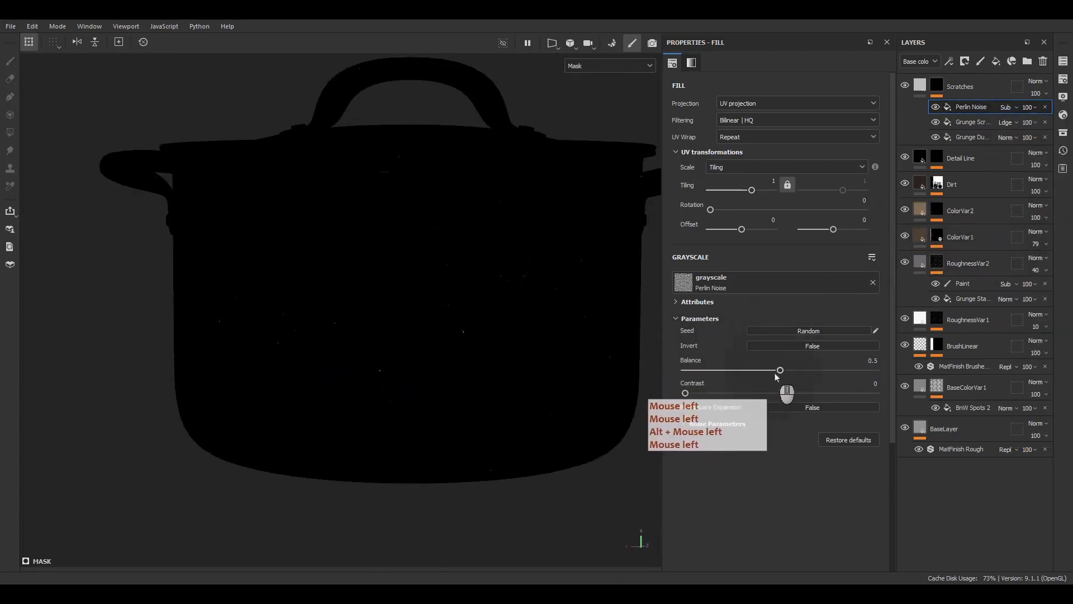
pyautogui.click(709, 423)
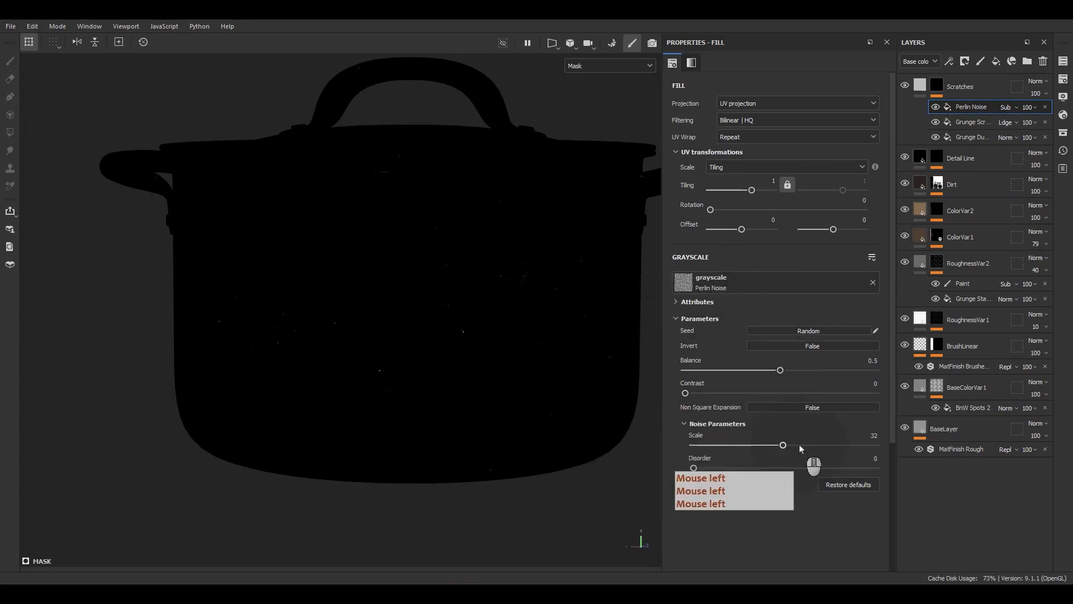
pyautogui.moveTo(729, 450); pyautogui.dragTo(751, 447)
pyautogui.moveTo(781, 371); pyautogui.dragTo(743, 380)
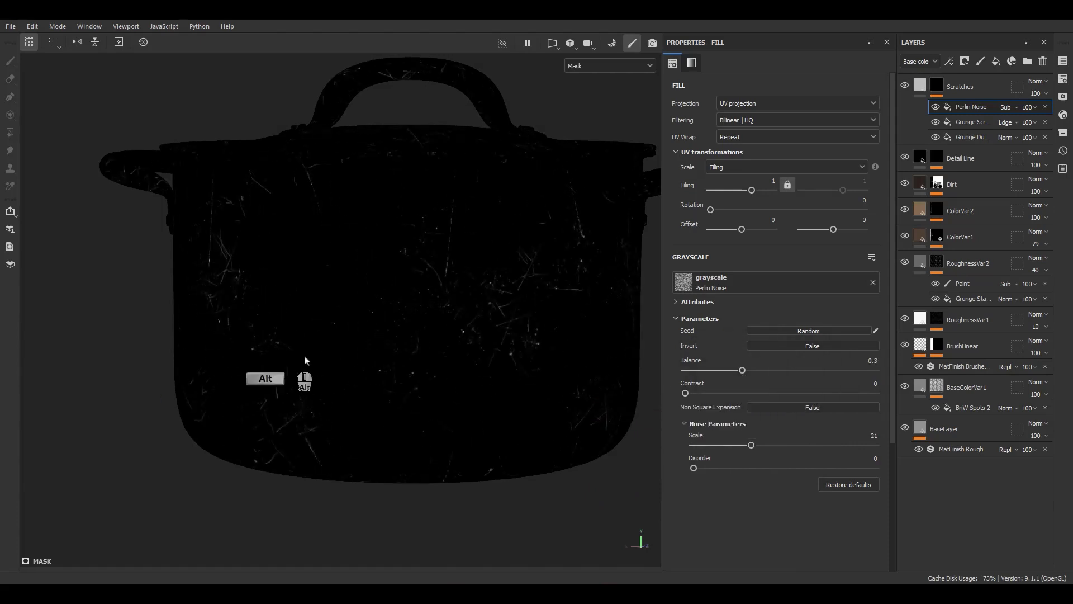
pyautogui.keyDown('alt'); pyautogui.moveTo(291, 355); pyautogui.dragTo(526, 262); pyautogui.keyUp('alt')
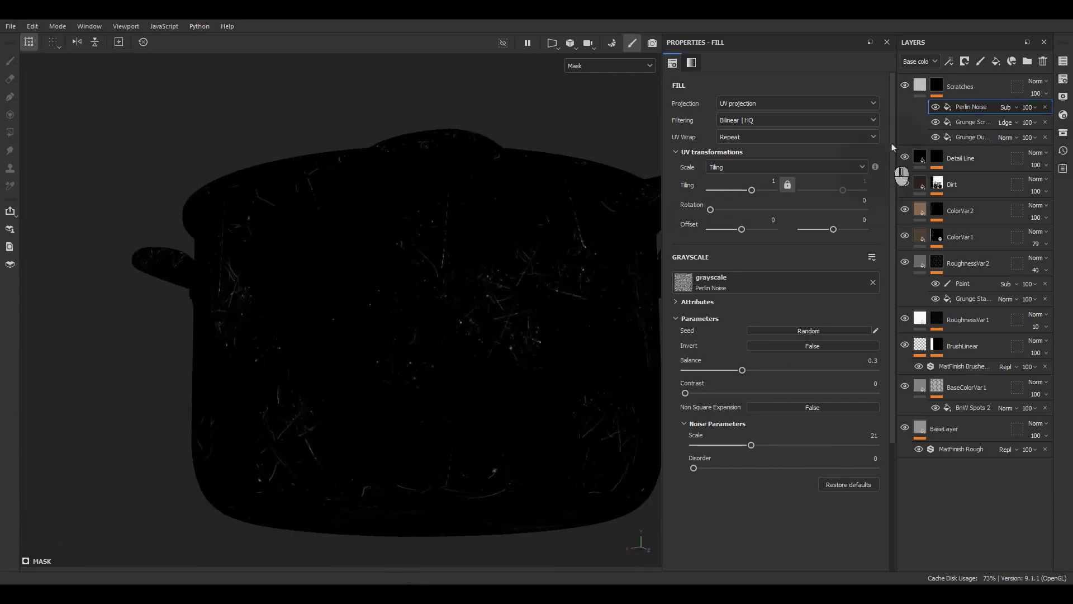
pyautogui.click(936, 107)
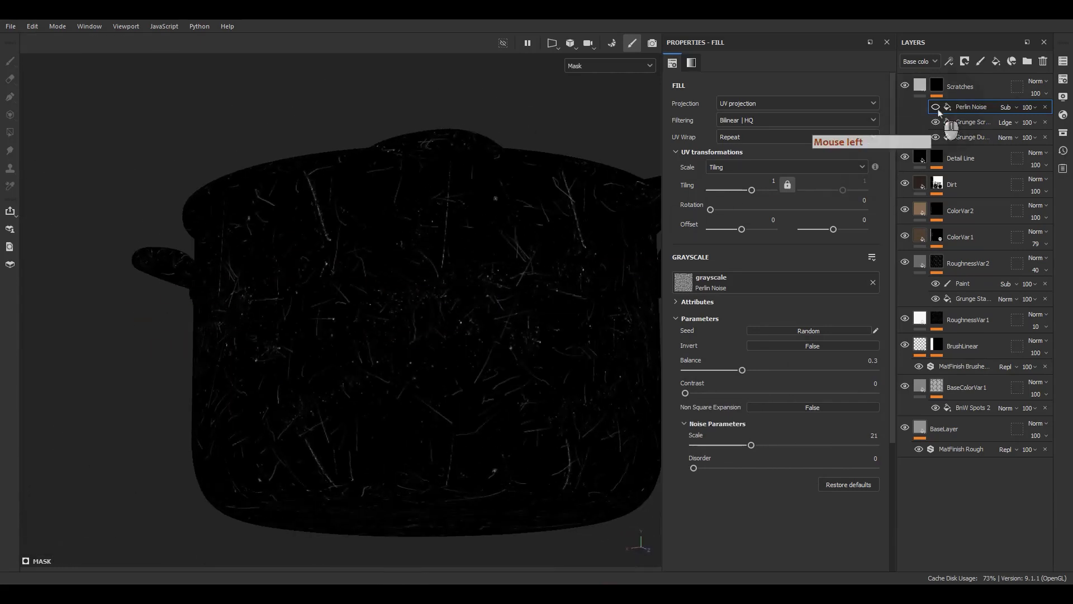
pyautogui.click(937, 108)
pyautogui.keyDown('alt'); pyautogui.moveTo(425, 302); pyautogui.dragTo(772, 394); pyautogui.keyUp('alt')
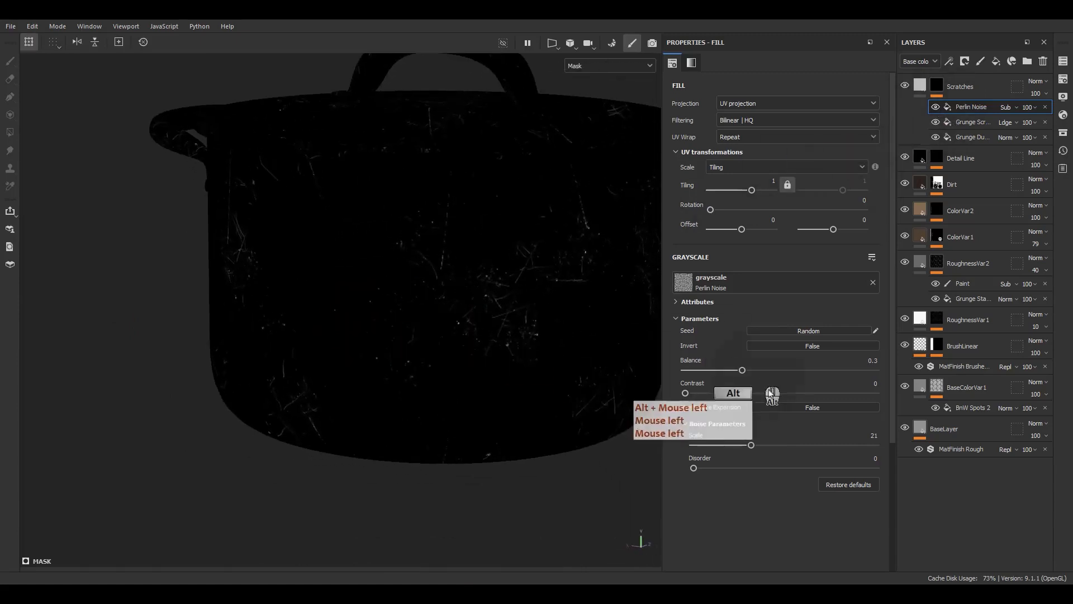
# Step: Set the Perlin Noise disorder to 0.15 and check the scratch distribution around the pot
pyautogui.click(716, 468)
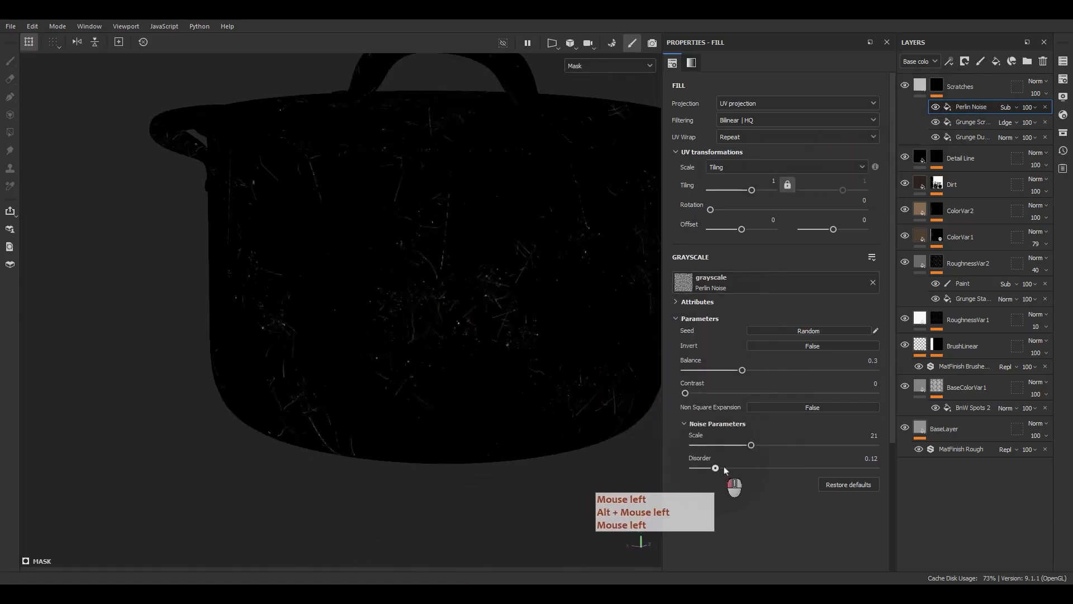
pyautogui.click(721, 468)
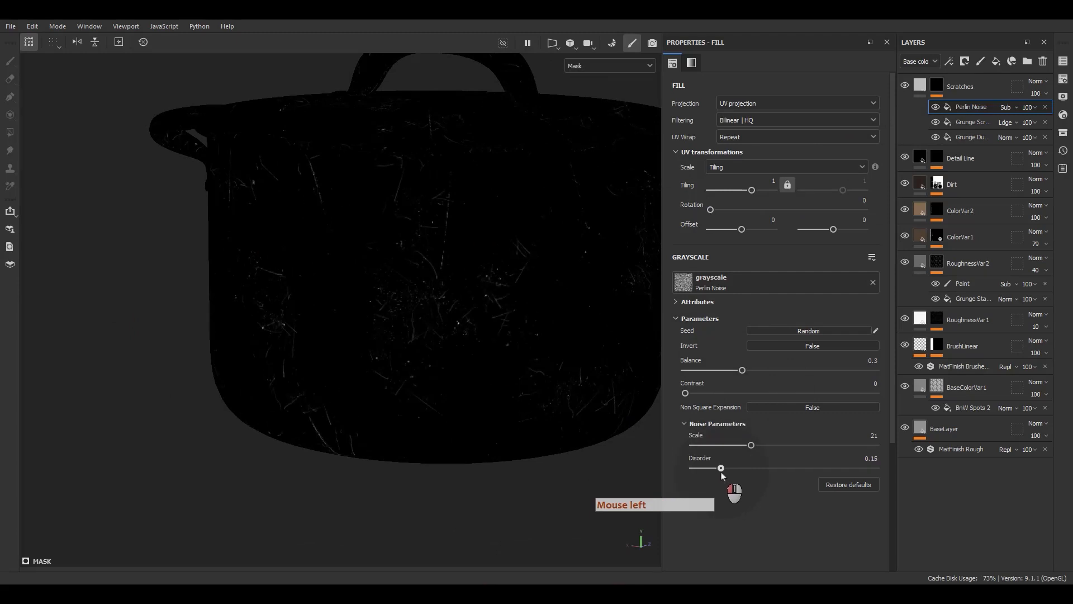
pyautogui.keyDown('alt'); pyautogui.moveTo(419, 308); pyautogui.dragTo(415, 234); pyautogui.keyUp('alt')
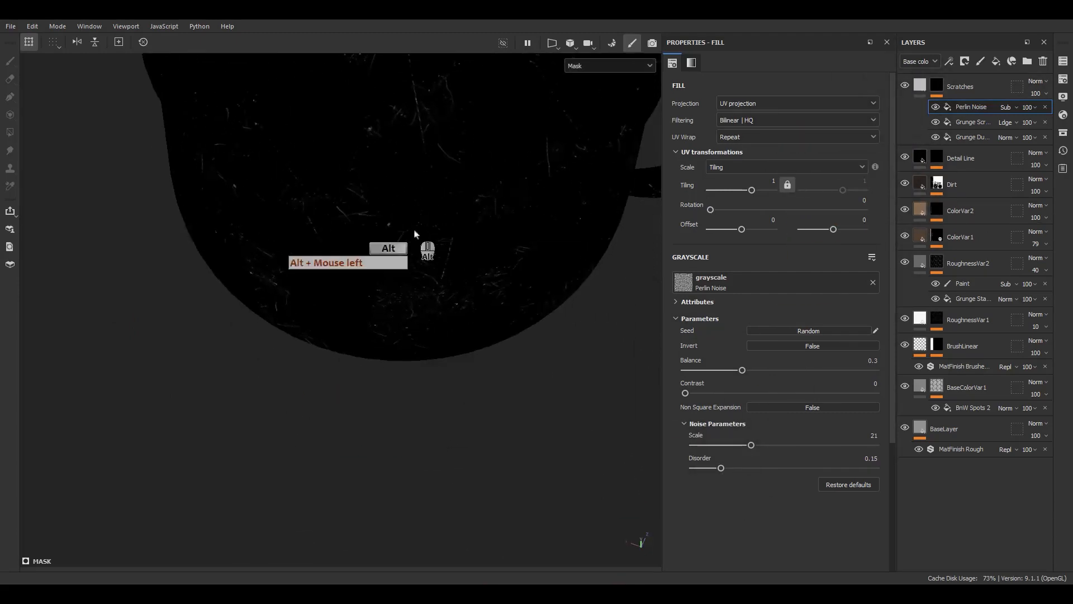
pyautogui.keyDown('alt'); pyautogui.moveTo(415, 233); pyautogui.dragTo(411, 403, button='middle'); pyautogui.keyUp('alt')
pyautogui.keyDown('alt'); pyautogui.moveTo(400, 335); pyautogui.dragTo(401, 296); pyautogui.keyUp('alt')
pyautogui.keyDown('alt'); pyautogui.moveTo(401, 296); pyautogui.dragTo(402, 204, button='middle'); pyautogui.keyUp('alt')
pyautogui.keyDown('alt'); pyautogui.moveTo(402, 209); pyautogui.dragTo(412, 280); pyautogui.keyUp('alt')
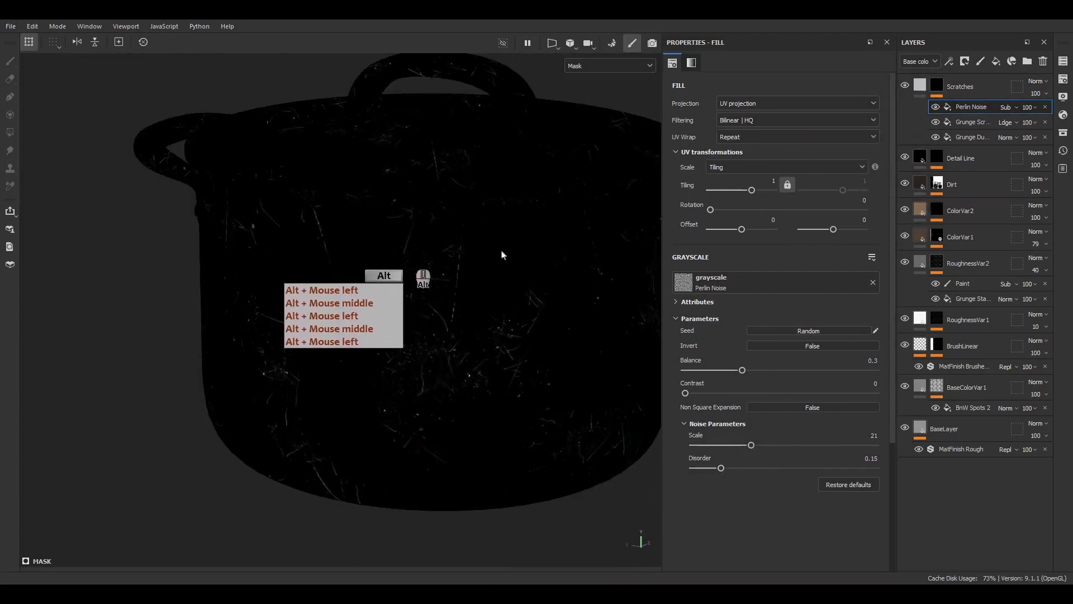
# Step: Add a filter effect above Perlin Noise in the Scratches mask and assign the Warp filter to it
pyautogui.rightClick(979, 108)
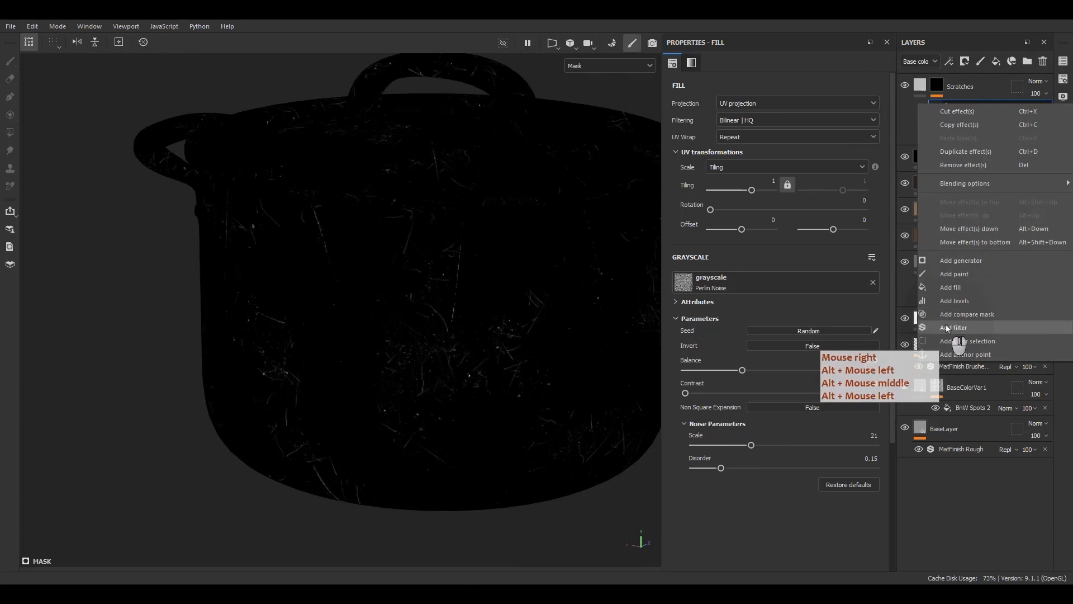
pyautogui.click(947, 328)
pyautogui.click(761, 96)
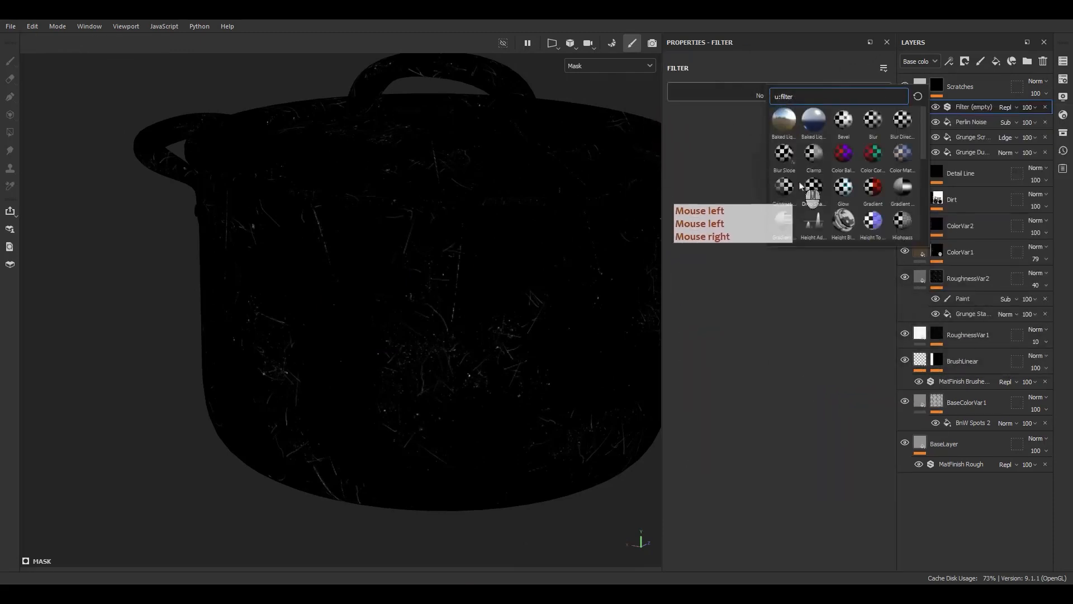
pyautogui.scroll(-5, 801, 186)
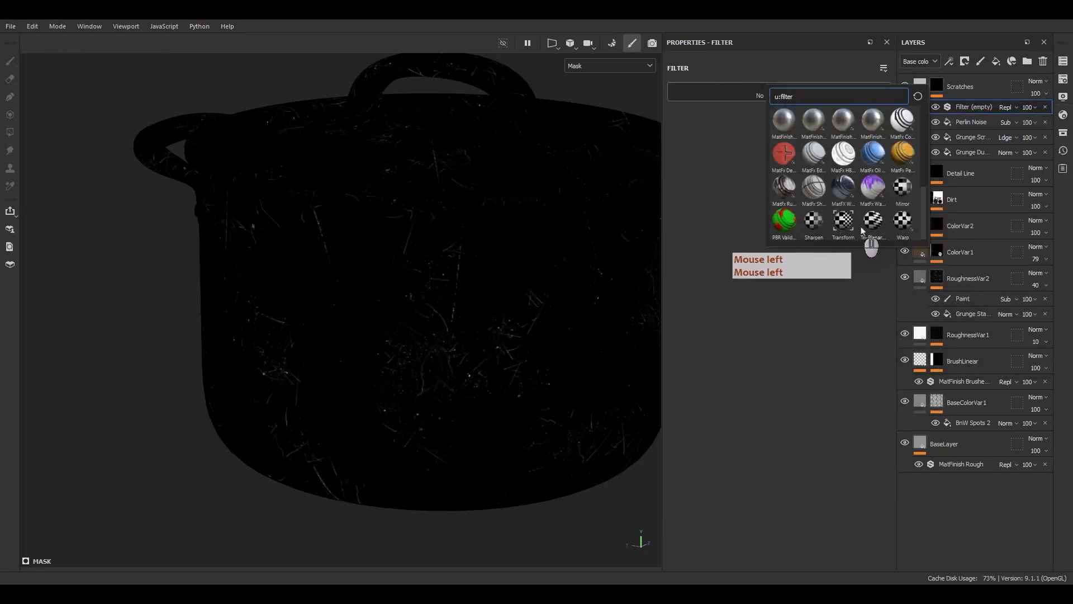
pyautogui.click(897, 220)
pyautogui.click(899, 223)
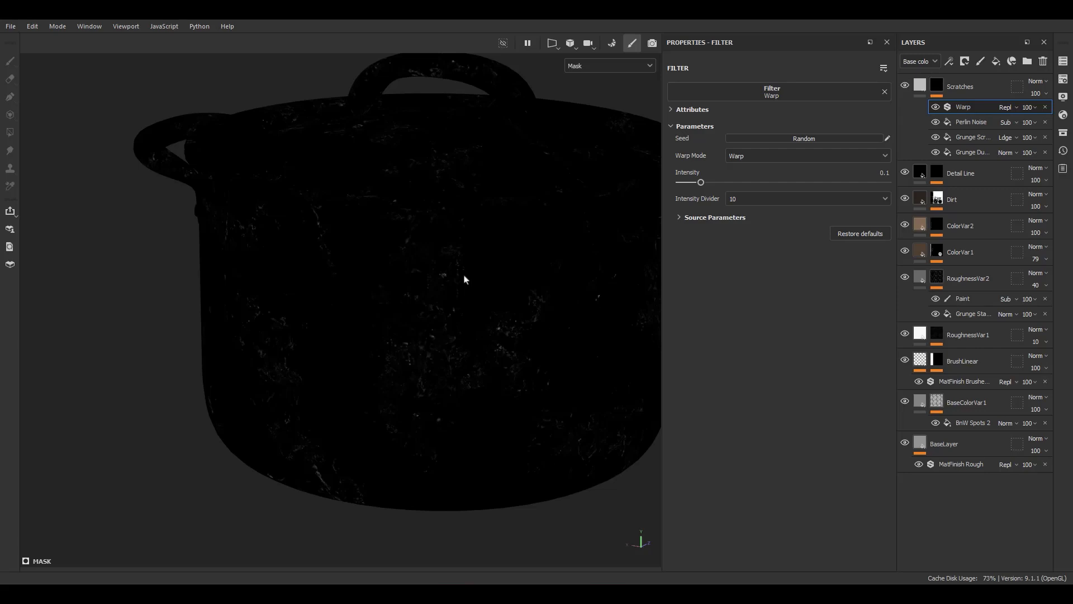
pyautogui.scroll(5, 450, 369)
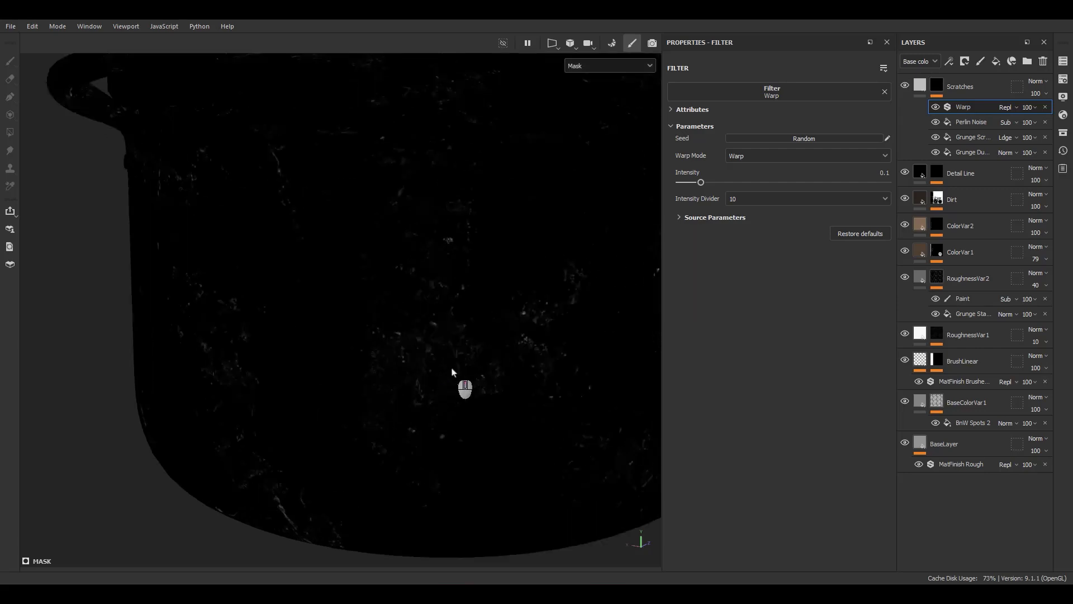
# Step: Reduce the Warp filter's intensity in the Scratches mask to about 0.011
pyautogui.keyDown('alt'); pyautogui.moveTo(452, 362); pyautogui.dragTo(465, 345); pyautogui.keyUp('alt')
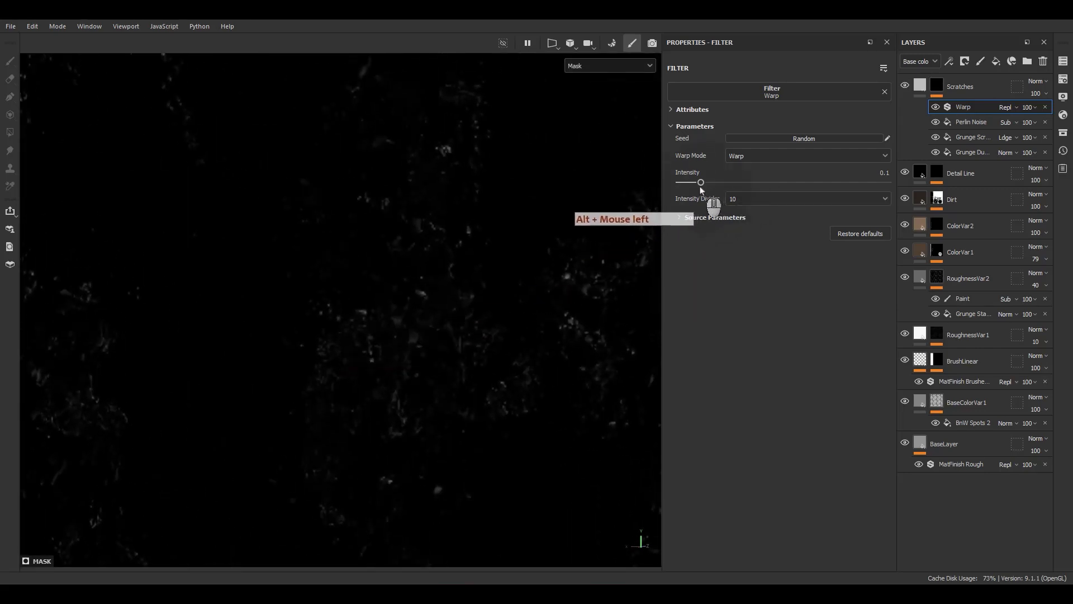
pyautogui.moveTo(700, 182); pyautogui.dragTo(671, 191)
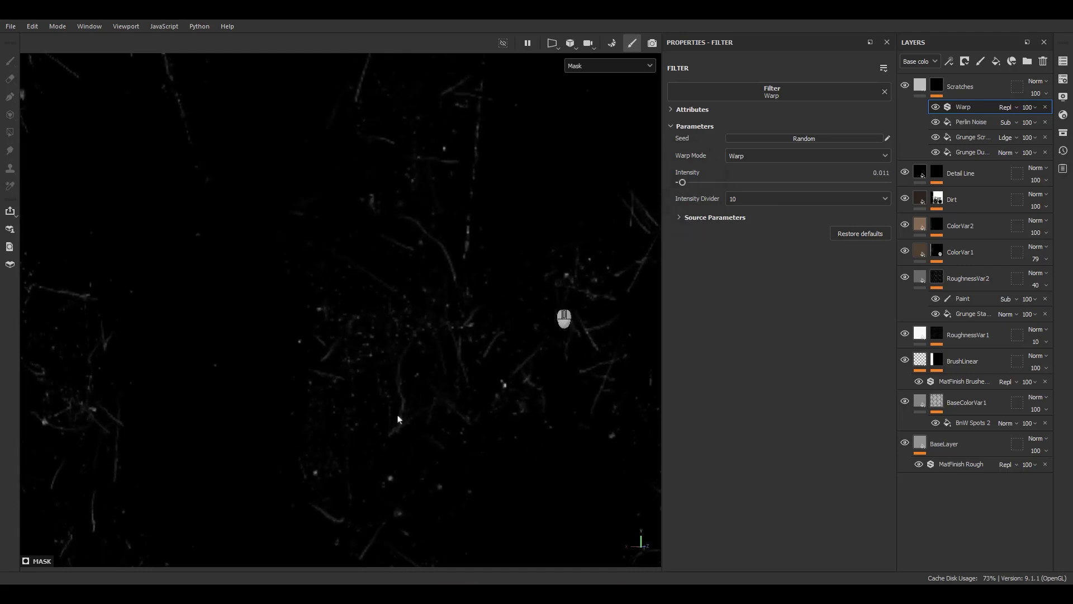
pyautogui.scroll(-5, 315, 401)
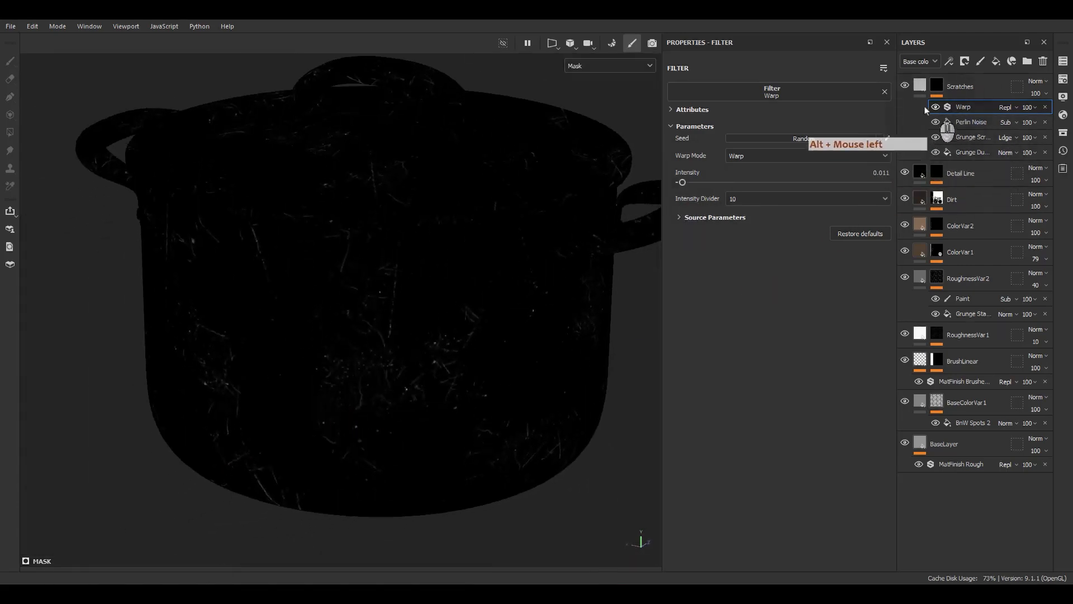
# Step: Return to the Scratches fill's material view and limit its channels to color, height, rough and metal
pyautogui.keyDown('alt'); pyautogui.click(922, 90); pyautogui.keyUp('alt')
pyautogui.click(922, 90)
pyautogui.moveTo(358, 424)
pyautogui.keyDown('alt'); pyautogui.mouseDown()
pyautogui.moveTo(284, 394)
pyautogui.moveTo(361, 413)
pyautogui.mouseUp(); pyautogui.keyUp('alt')
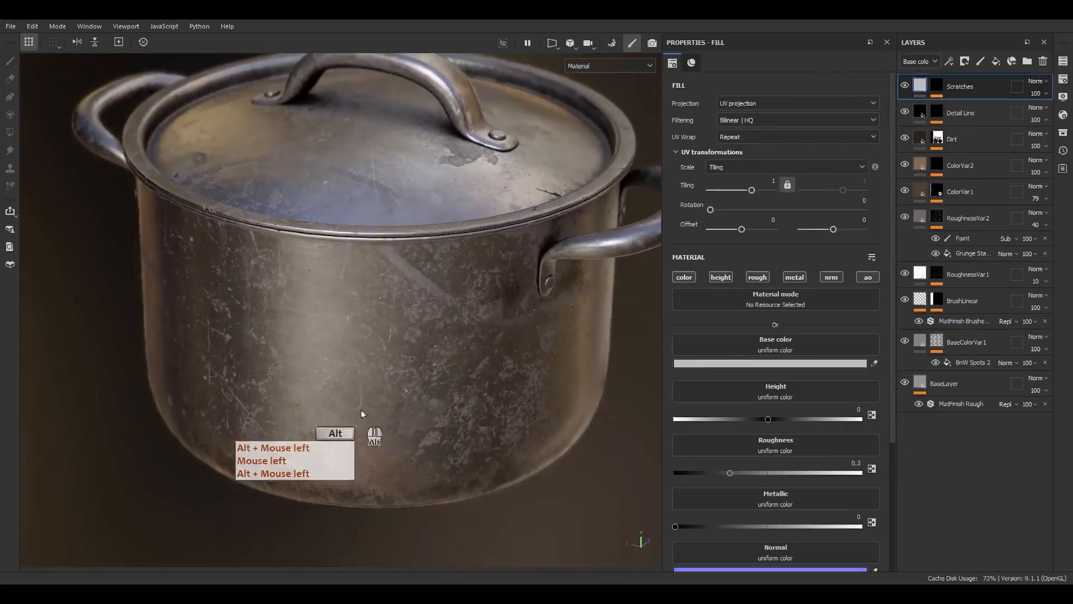
pyautogui.keyDown('alt'); pyautogui.click(683, 277); pyautogui.keyUp('alt')
pyautogui.click(722, 278)
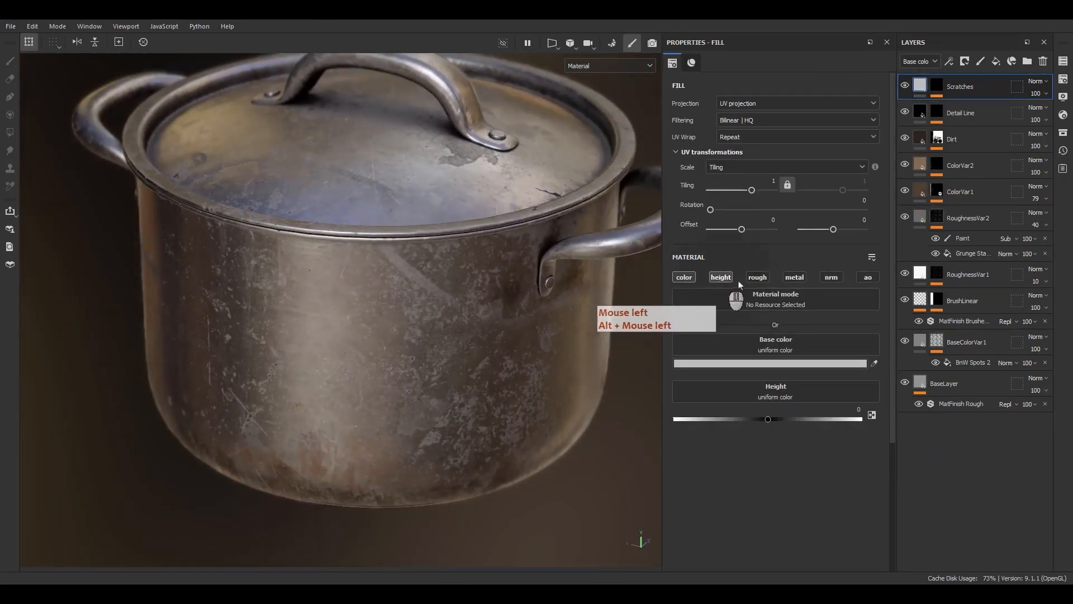
pyautogui.click(759, 280)
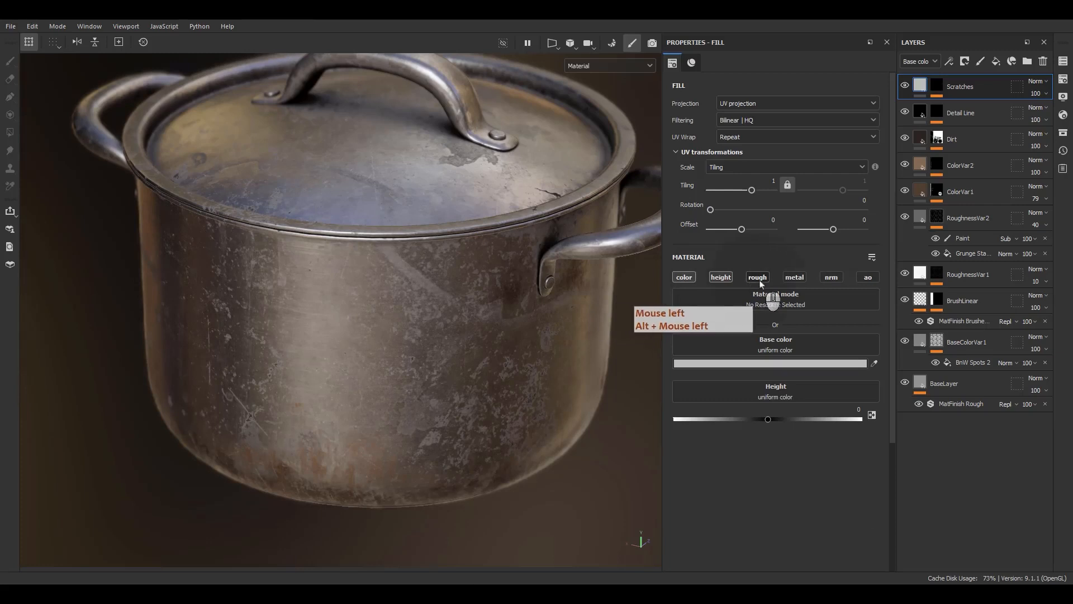
pyautogui.click(799, 283)
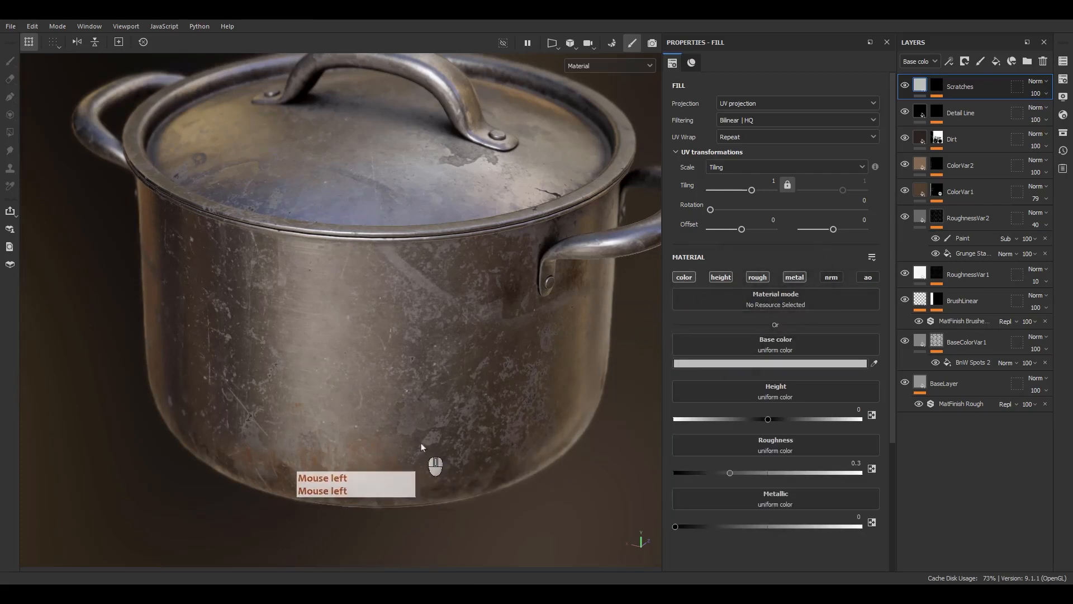
# Step: Deactivate the camera post effects in the display settings
pyautogui.keyDown('alt'); pyautogui.moveTo(430, 442); pyautogui.dragTo(555, 306, button='middle'); pyautogui.keyUp('alt')
pyautogui.scroll(5, 450, 332)
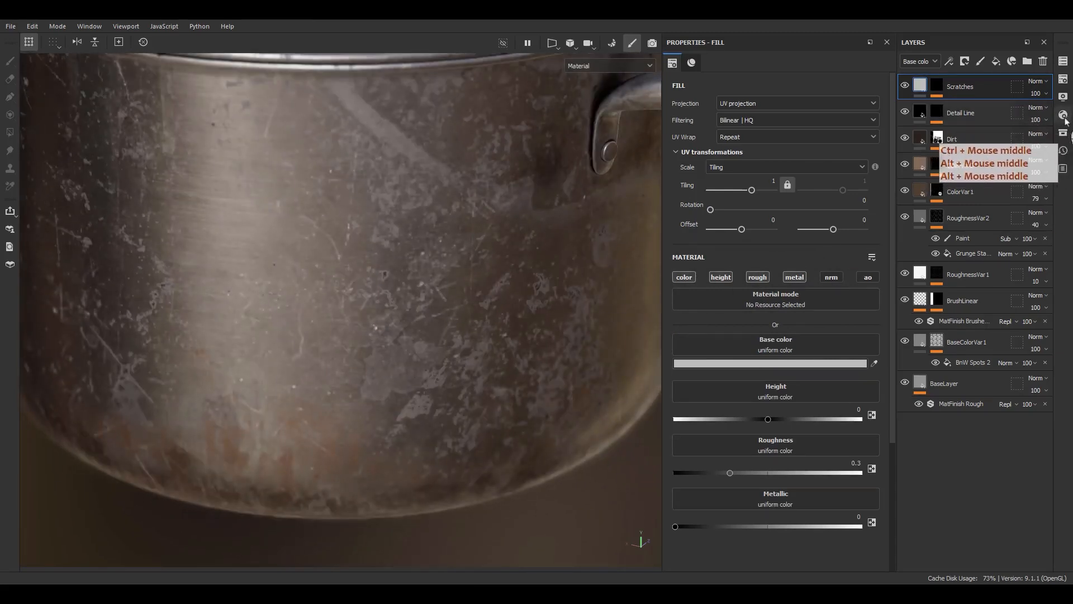
pyautogui.click(1063, 79)
pyautogui.click(1063, 97)
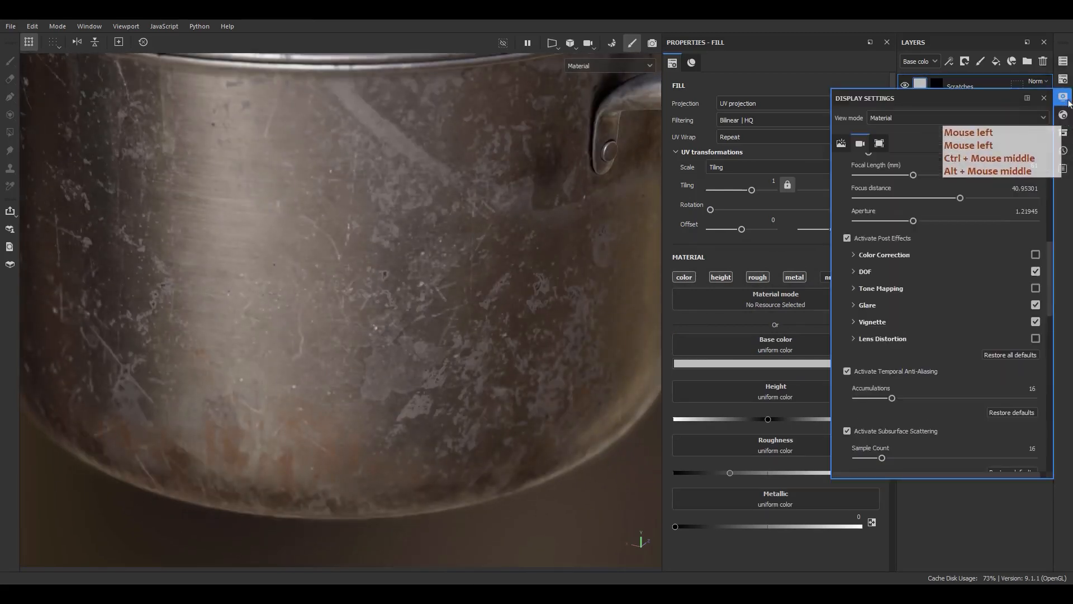
pyautogui.click(847, 238)
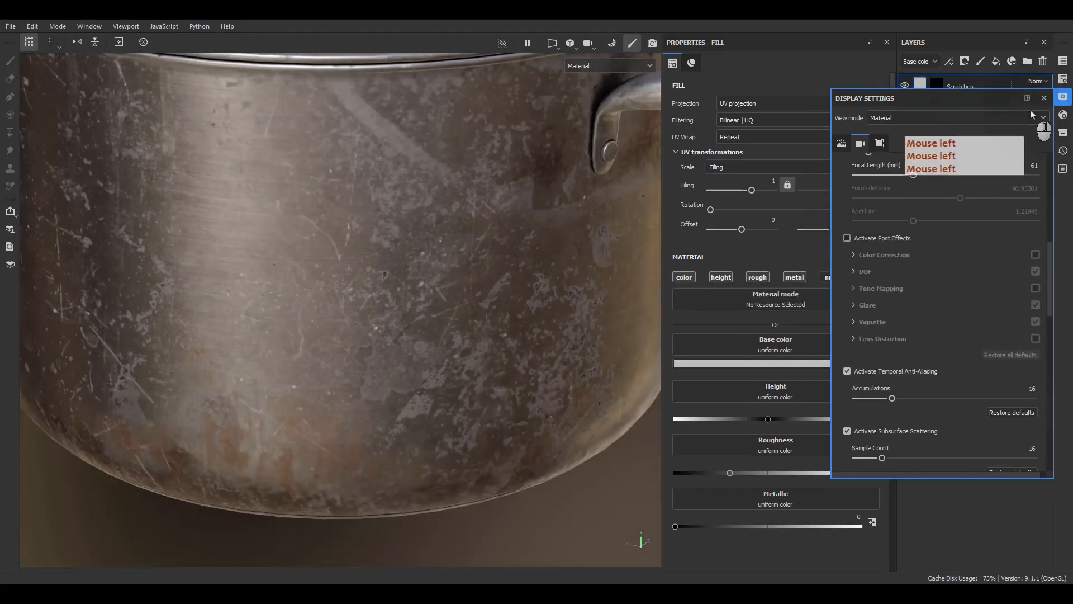
pyautogui.click(1044, 98)
# Step: Try a height of -0.1 on the Scratches fill
pyautogui.keyDown('alt'); pyautogui.moveTo(505, 257); pyautogui.dragTo(506, 241, button='middle'); pyautogui.keyUp('alt')
pyautogui.keyDown('alt'); pyautogui.moveTo(506, 240); pyautogui.dragTo(505, 220); pyautogui.keyUp('alt')
pyautogui.keyDown('alt'); pyautogui.moveTo(505, 219); pyautogui.dragTo(596, 401, button='right'); pyautogui.keyUp('alt')
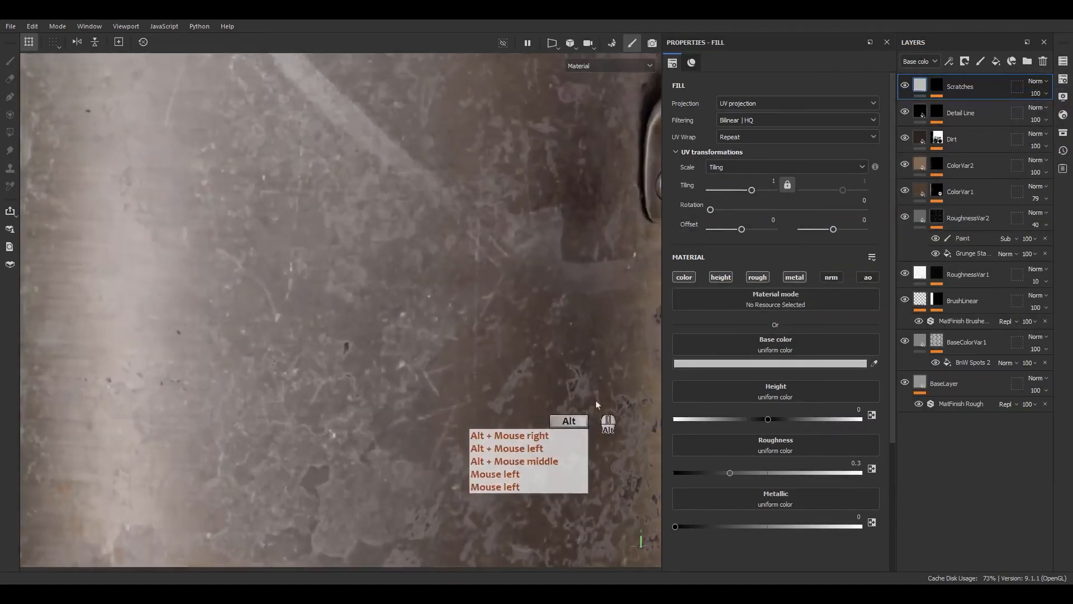
pyautogui.keyDown('alt'); pyautogui.moveTo(596, 400); pyautogui.dragTo(618, 345); pyautogui.keyUp('alt')
pyautogui.keyDown('alt'); pyautogui.moveTo(618, 345); pyautogui.dragTo(541, 364, button='middle'); pyautogui.keyUp('alt')
pyautogui.moveTo(542, 363)
pyautogui.keyDown('shift'); pyautogui.mouseDown(button='right')
pyautogui.moveTo(523, 383)
pyautogui.moveTo(538, 368)
pyautogui.mouseUp(button='right'); pyautogui.keyUp('shift')
pyautogui.keyDown('alt'); pyautogui.moveTo(538, 368); pyautogui.dragTo(557, 401); pyautogui.keyUp('alt')
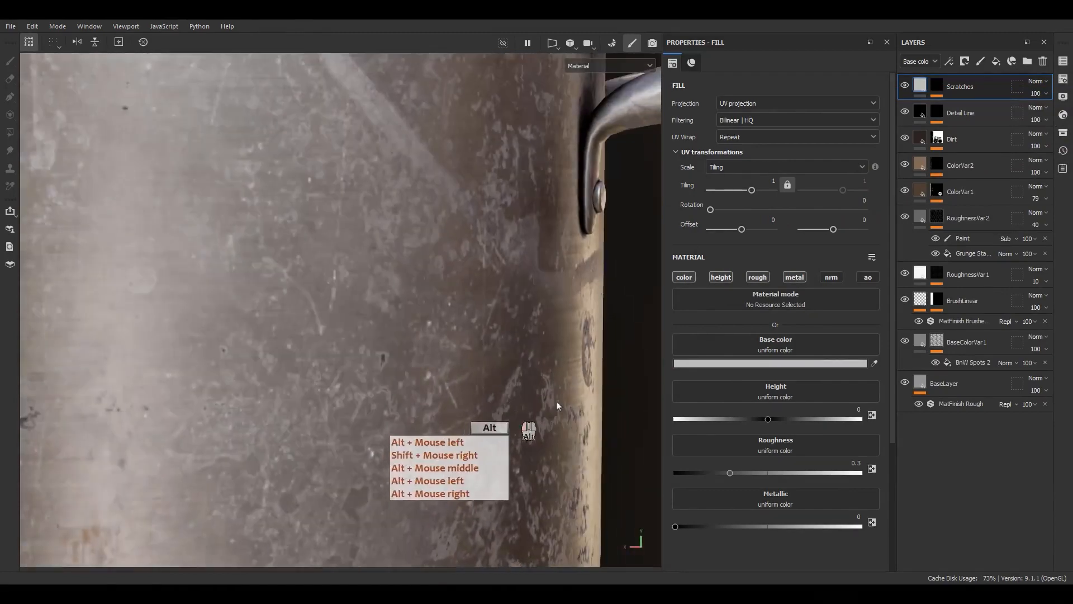
pyautogui.click(857, 410)
pyautogui.write('-0')
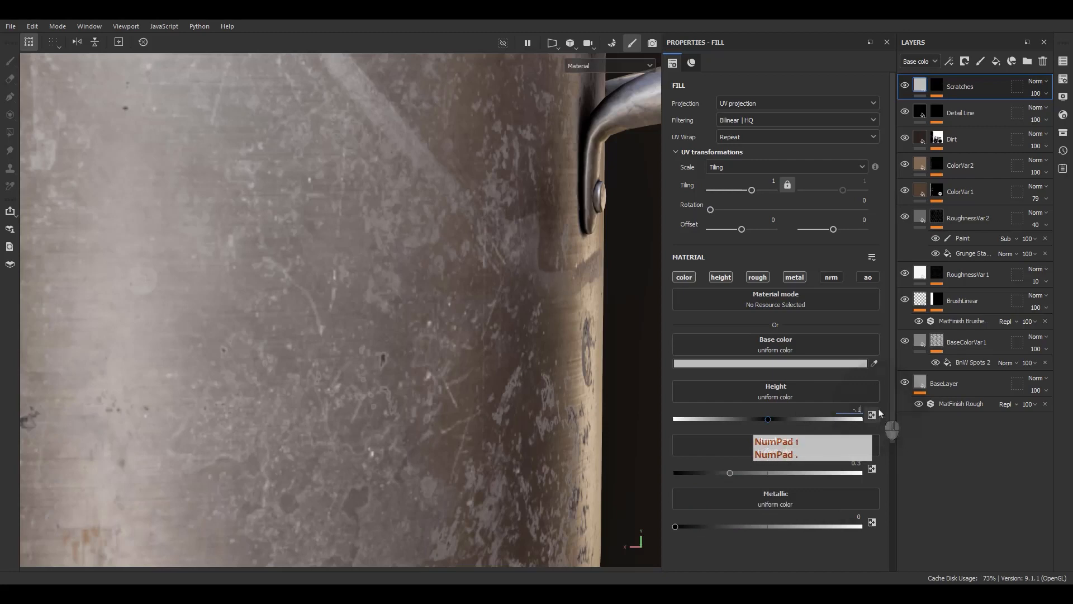
pyautogui.write('.1')
pyautogui.press('Return')
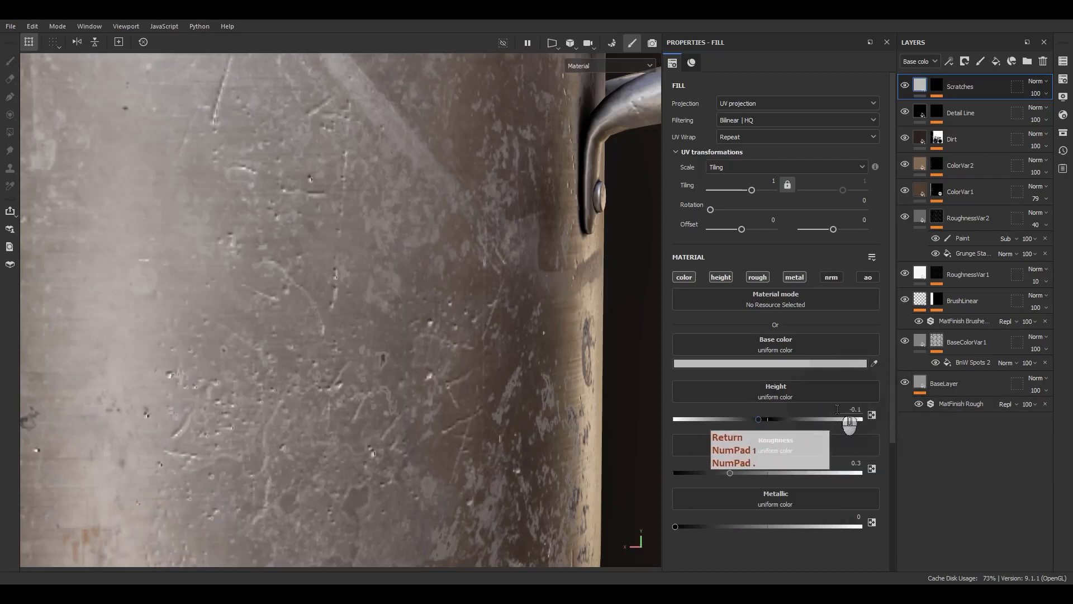
# Step: Set the Scratches fill's height to -0.05 and check the relief under a different angle
pyautogui.click(853, 409)
pyautogui.write('-.05')
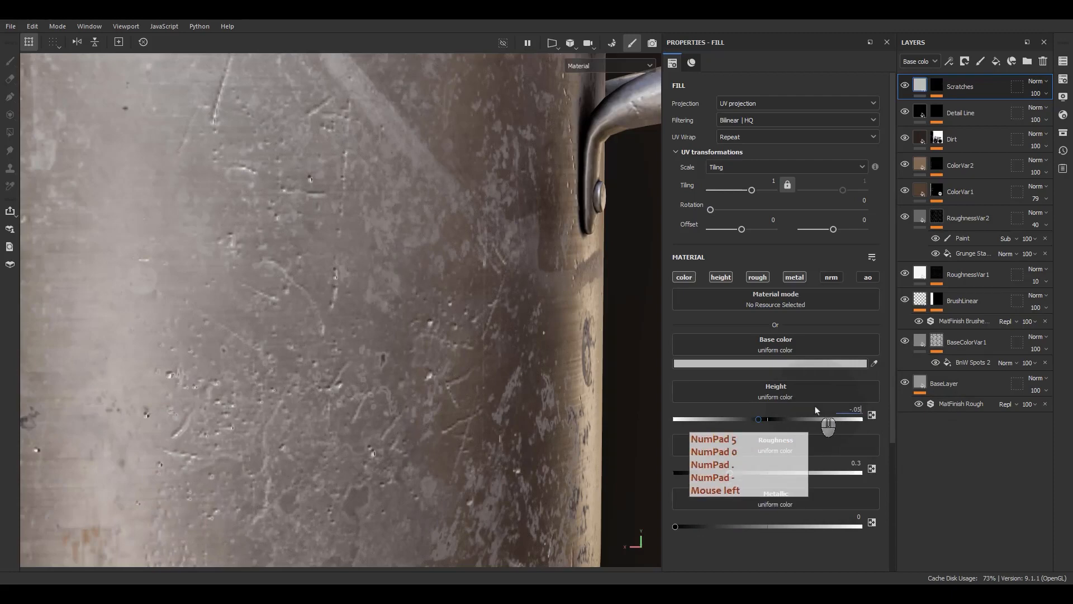
pyautogui.press('Return')
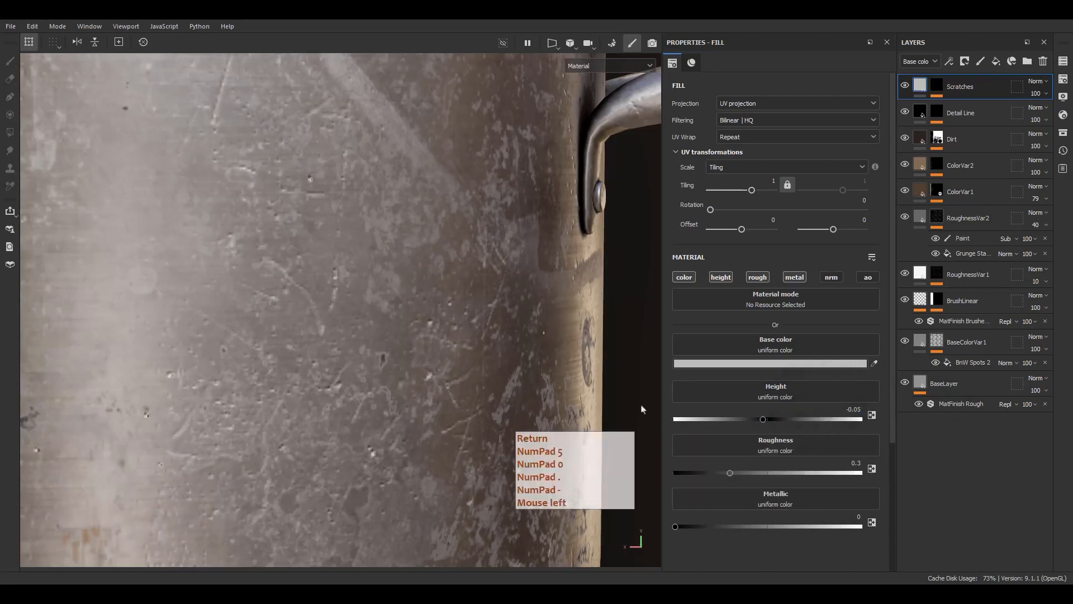
pyautogui.keyDown('alt'); pyautogui.moveTo(487, 364); pyautogui.dragTo(344, 332); pyautogui.keyUp('alt')
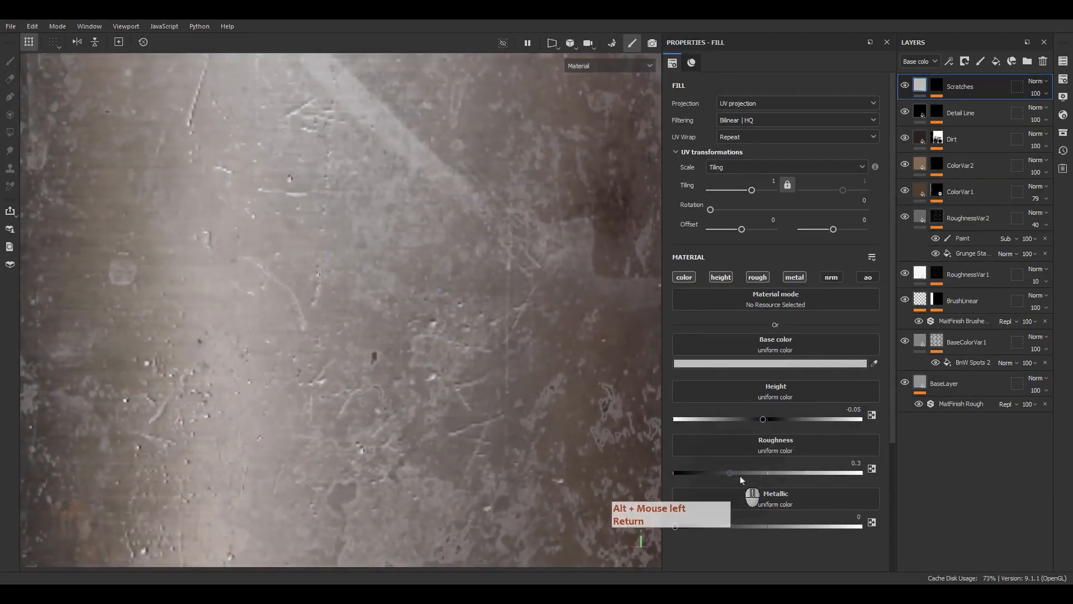
# Step: Raise the Scratches fill's roughness to 1 and set its base color to pure white (FFFFFF)
pyautogui.moveTo(731, 474); pyautogui.dragTo(873, 482)
pyautogui.keyDown('alt'); pyautogui.moveTo(157, 155); pyautogui.dragTo(531, 400); pyautogui.keyUp('alt')
pyautogui.click(797, 363)
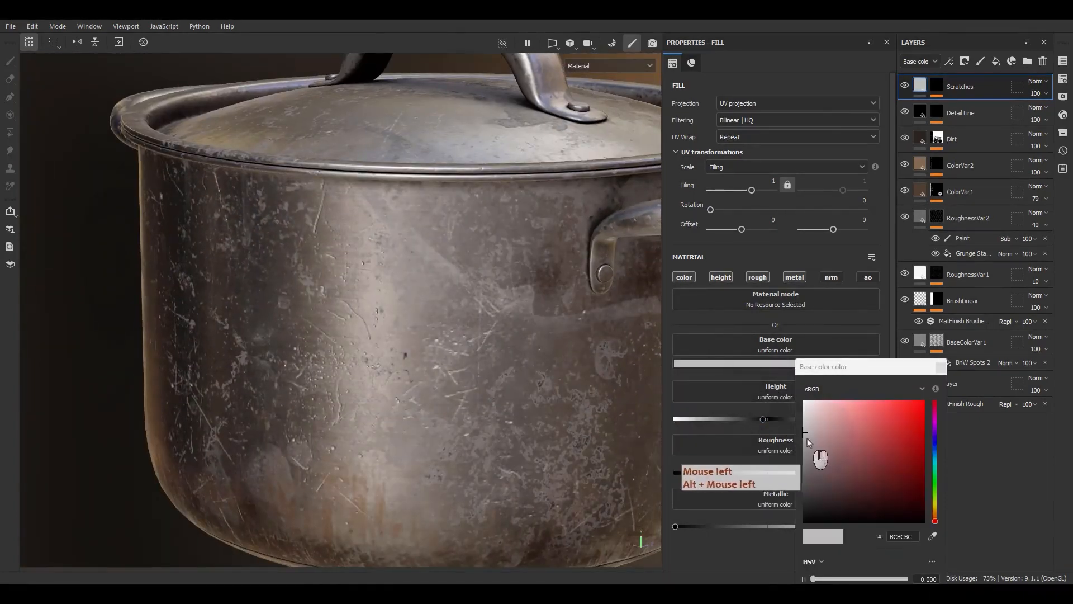
pyautogui.click(805, 403)
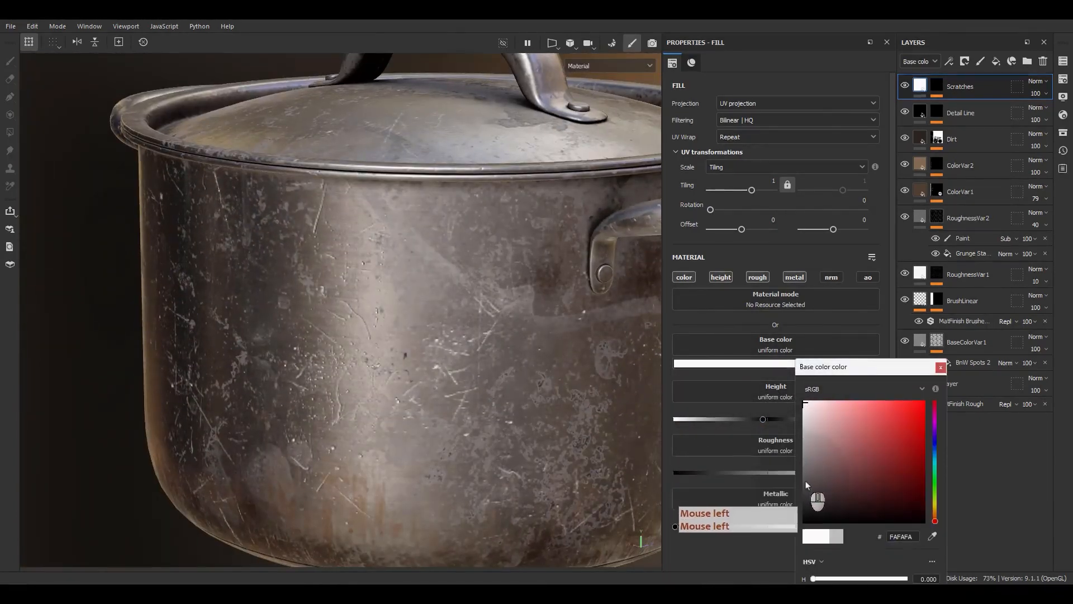
pyautogui.click(805, 441)
pyautogui.moveTo(648, 510)
pyautogui.mouseDown()
pyautogui.moveTo(521, 264)
pyautogui.moveTo(515, 278)
pyautogui.mouseUp()
pyautogui.scroll(2, 410, 302)
pyautogui.click(400, 298)
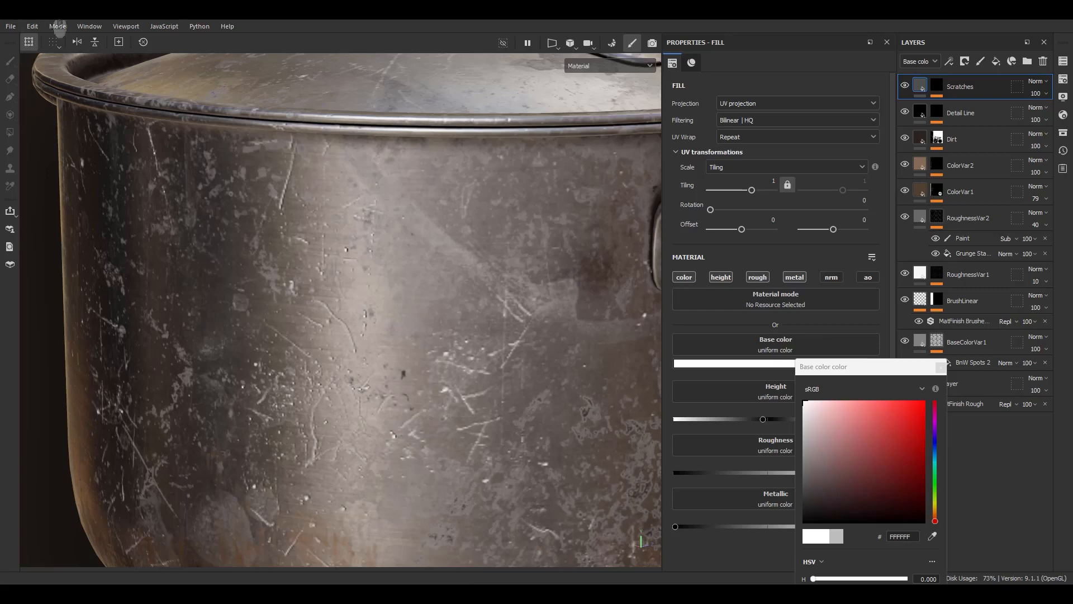
pyautogui.click(941, 367)
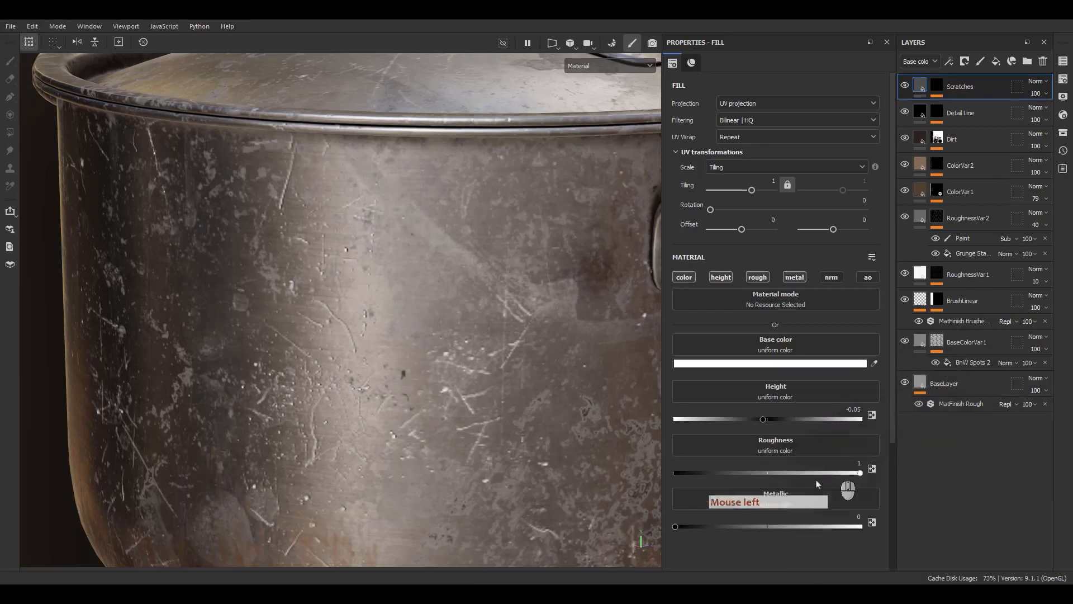
# Step: Inspect the scratches on the pot from several angles and distances, and collapse the effects of RoughnessVar2
pyautogui.keyDown('alt'); pyautogui.moveTo(420, 340); pyautogui.dragTo(444, 416); pyautogui.keyUp('alt')
pyautogui.keyDown('alt'); pyautogui.moveTo(445, 416); pyautogui.dragTo(374, 341, button='right'); pyautogui.keyUp('alt')
pyautogui.keyDown('alt'); pyautogui.moveTo(373, 341); pyautogui.dragTo(422, 313); pyautogui.keyUp('alt')
pyautogui.keyDown('alt'); pyautogui.moveTo(422, 336); pyautogui.dragTo(421, 304, button='middle'); pyautogui.keyUp('alt')
pyautogui.keyDown('alt'); pyautogui.moveTo(421, 303); pyautogui.dragTo(696, 199, button='right'); pyautogui.keyUp('alt')
pyautogui.click(923, 89)
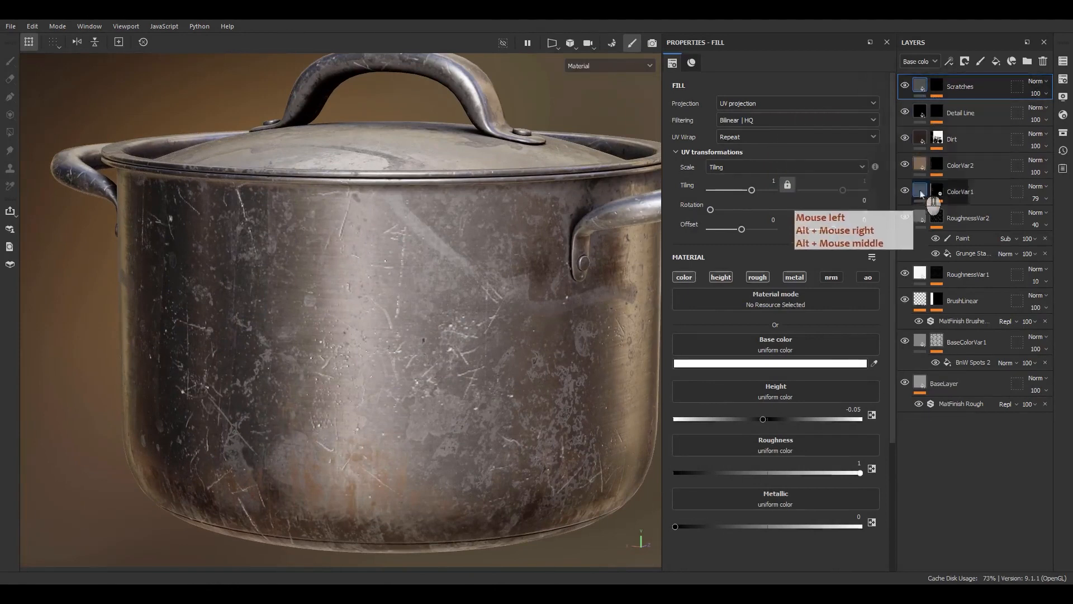
pyautogui.click(922, 218)
pyautogui.click(923, 278)
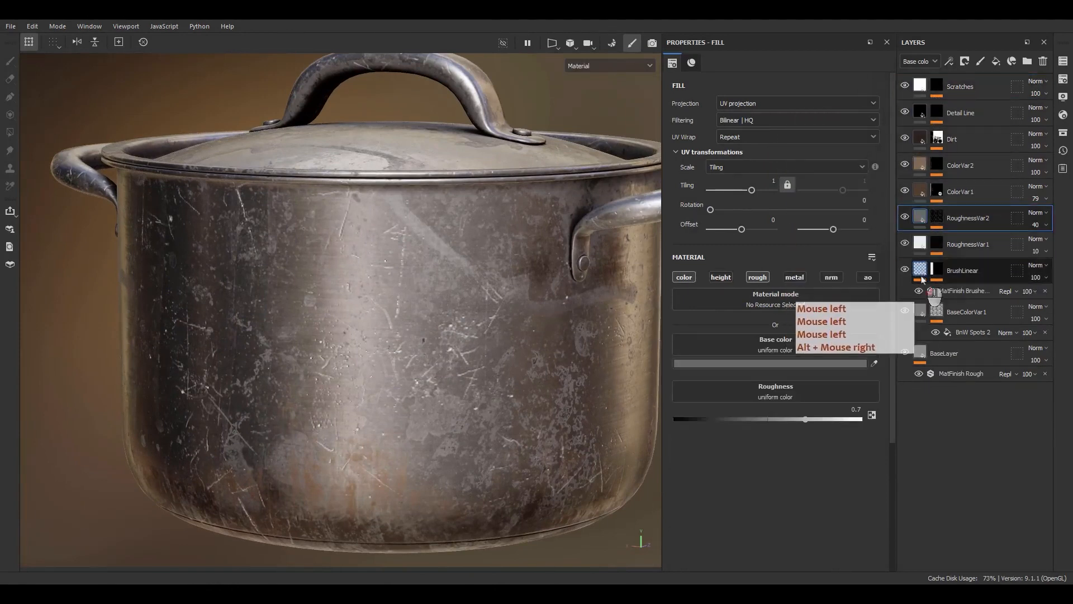
# Step: Add a paint layer named Sharpen above Scratches, using the Passthrough blending mode
pyautogui.click(984, 86)
pyautogui.click(980, 62)
pyautogui.click(942, 88)
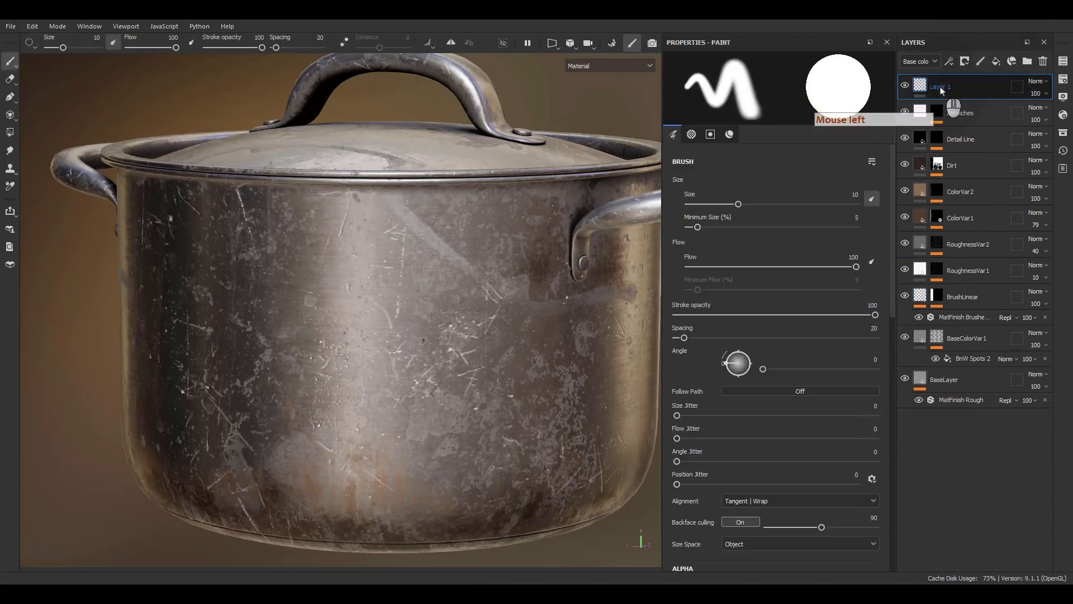
pyautogui.doubleClick(942, 88)
pyautogui.write('Sh')
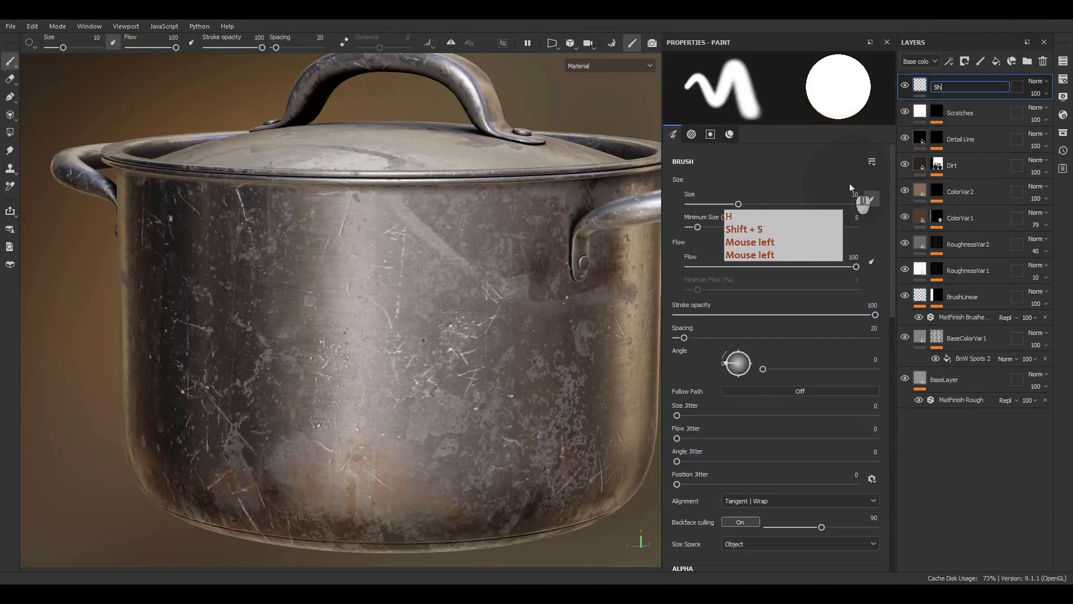
pyautogui.write('arpen')
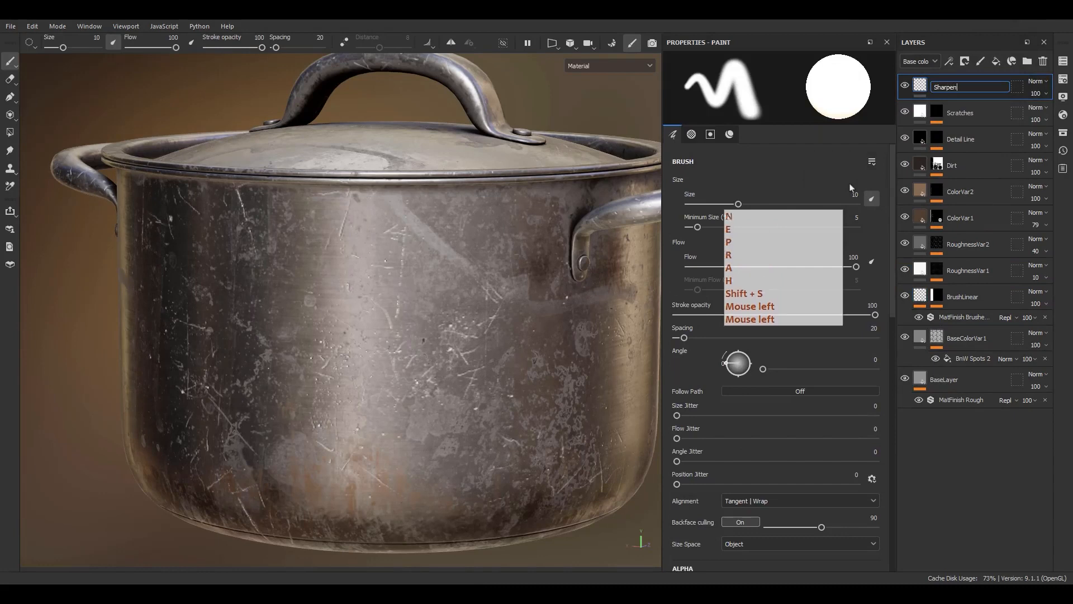
pyautogui.press('Return')
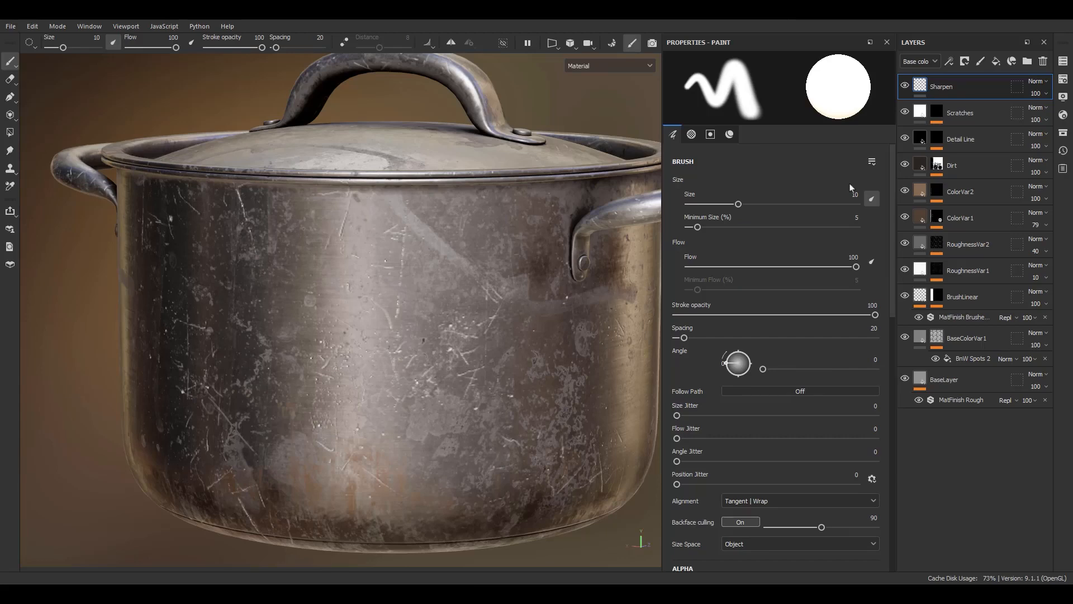
pyautogui.click(1038, 81)
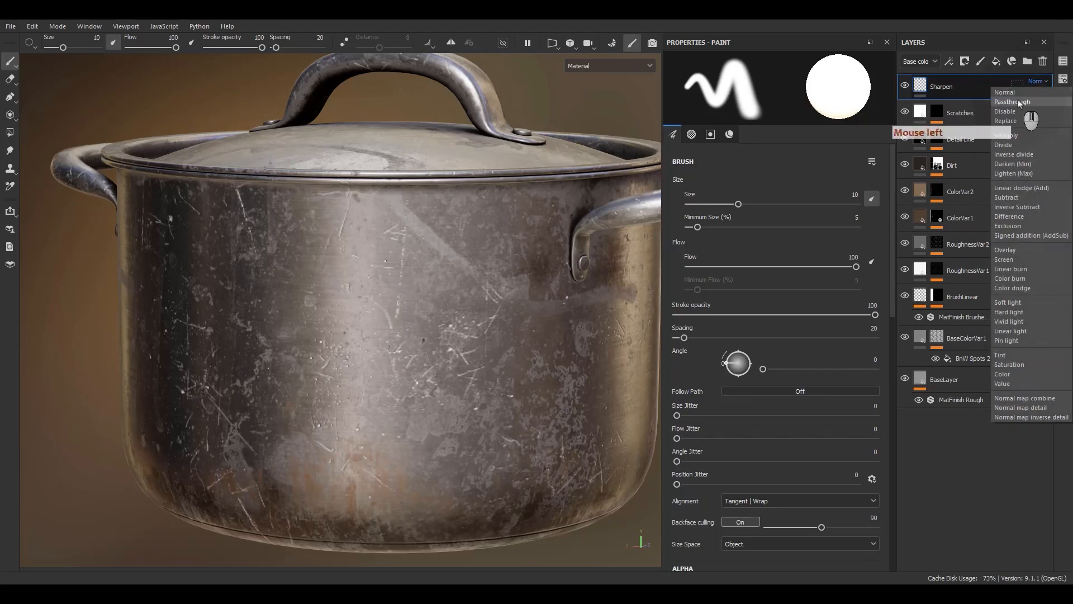
pyautogui.click(1018, 102)
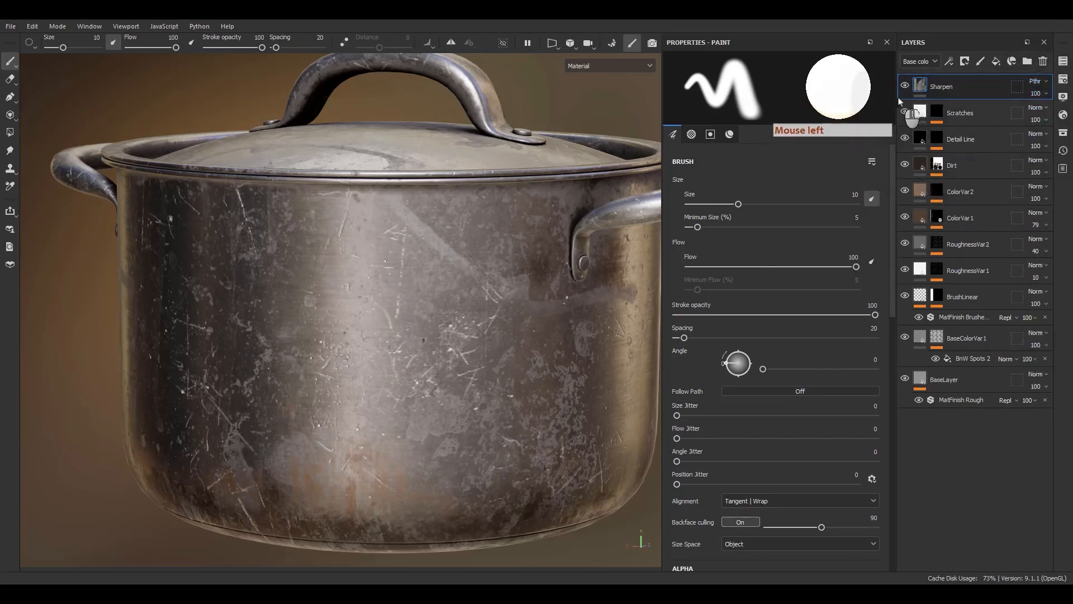
pyautogui.moveTo(900, 100); pyautogui.dragTo(1047, 415)
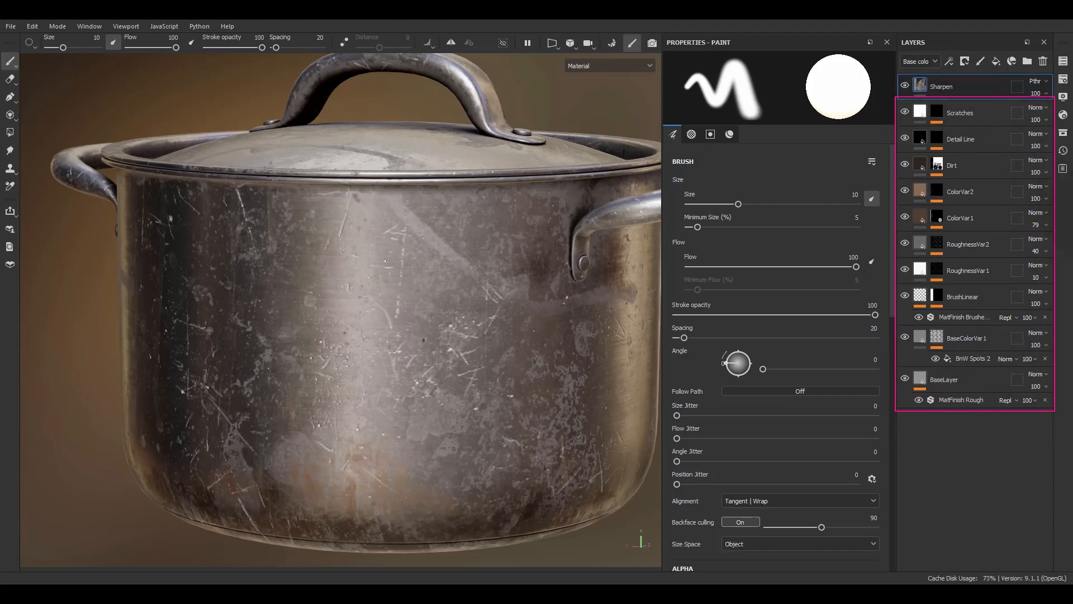
pyautogui.moveTo(984, 139)
pyautogui.mouseDown()
pyautogui.moveTo(944, 147)
pyautogui.moveTo(945, 132)
pyautogui.moveTo(994, 125)
pyautogui.mouseUp()
pyautogui.moveTo(924, 176)
pyautogui.mouseDown()
pyautogui.moveTo(952, 125)
pyautogui.moveTo(988, 90)
pyautogui.moveTo(1021, 83)
pyautogui.moveTo(939, 67)
pyautogui.mouseUp()
pyautogui.click(970, 348)
pyautogui.click(971, 238)
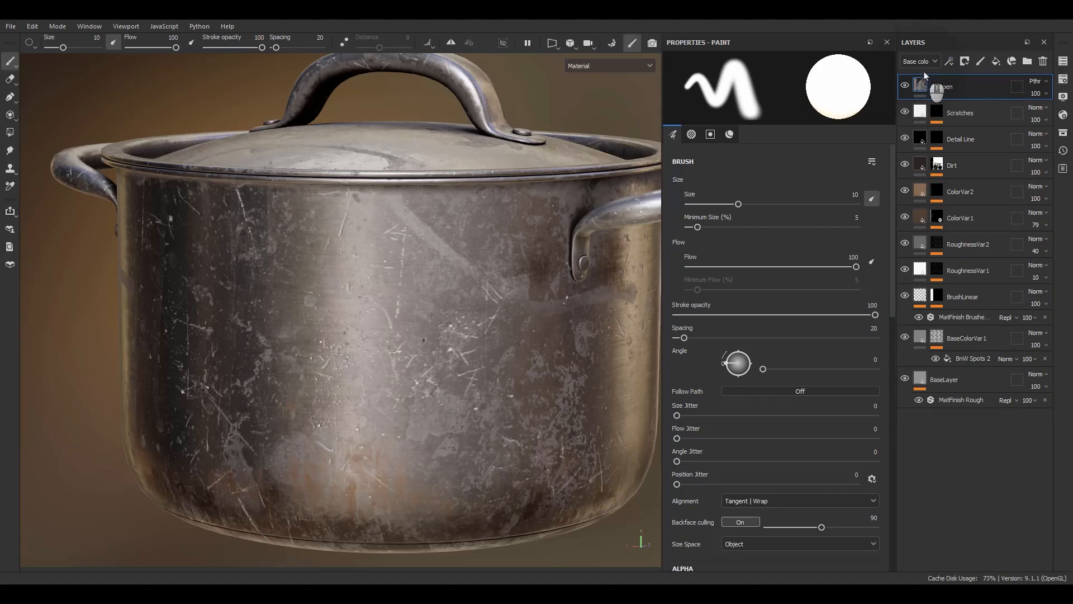
# Step: Add a filter effect to the Sharpen layer and assign the Sharpen filter to it
pyautogui.rightClick(961, 96)
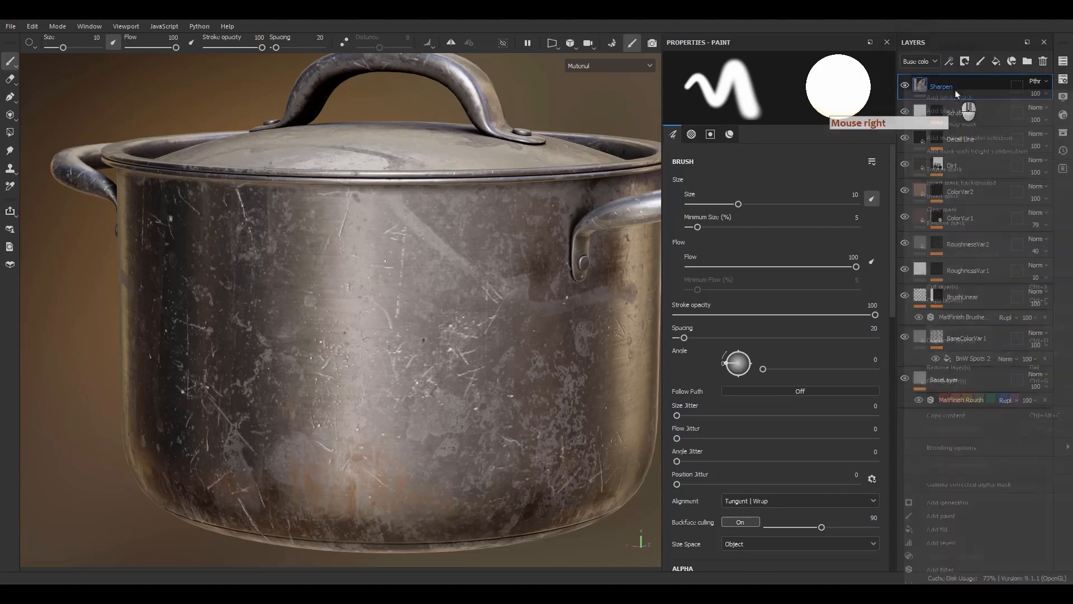
pyautogui.click(945, 573)
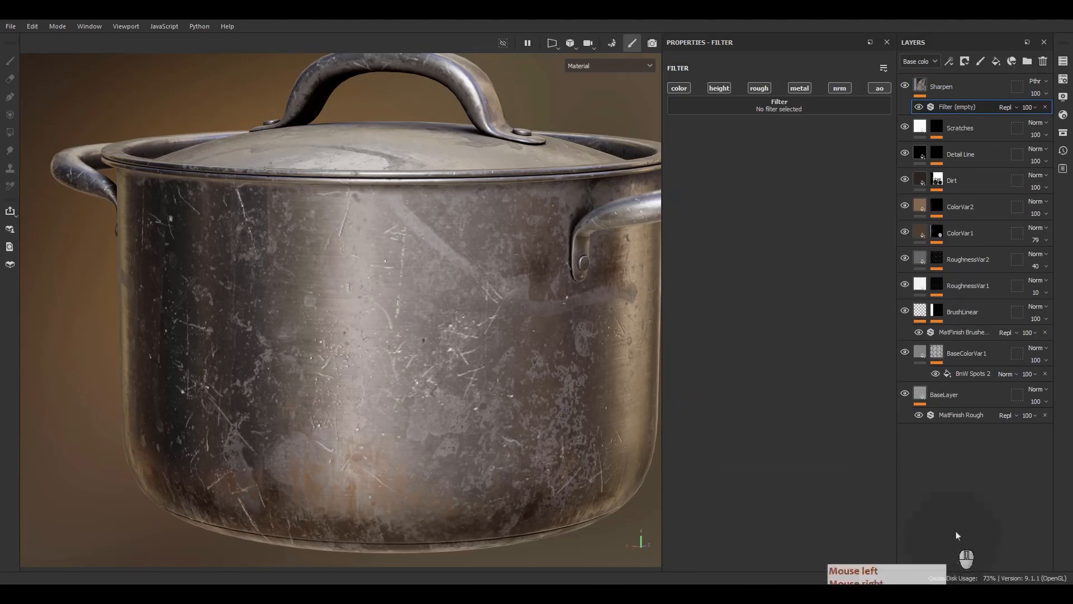
pyautogui.click(764, 111)
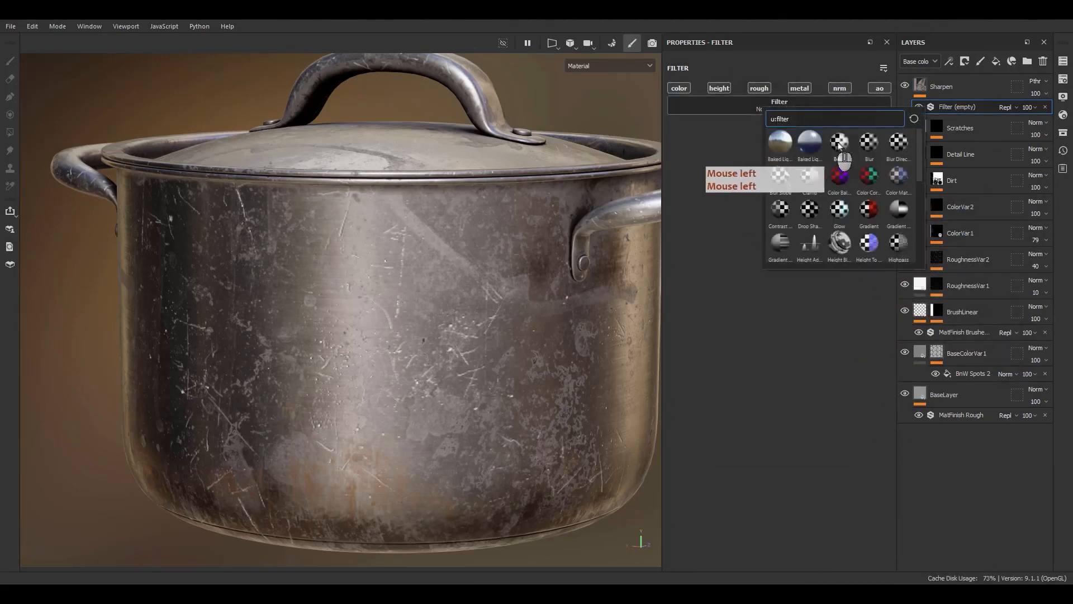
pyautogui.scroll(-5, 833, 184)
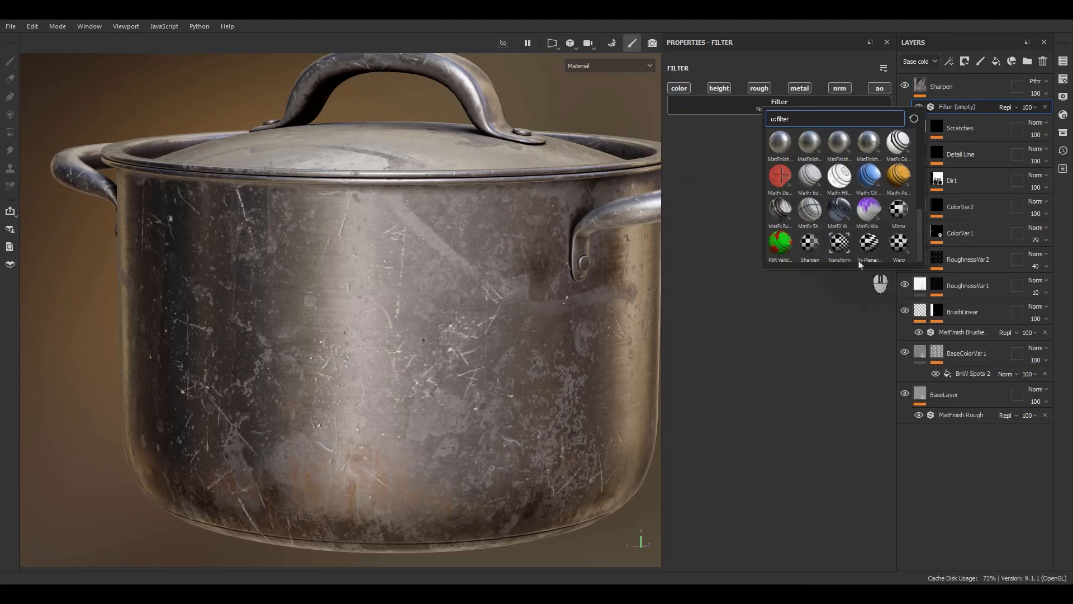
pyautogui.click(813, 256)
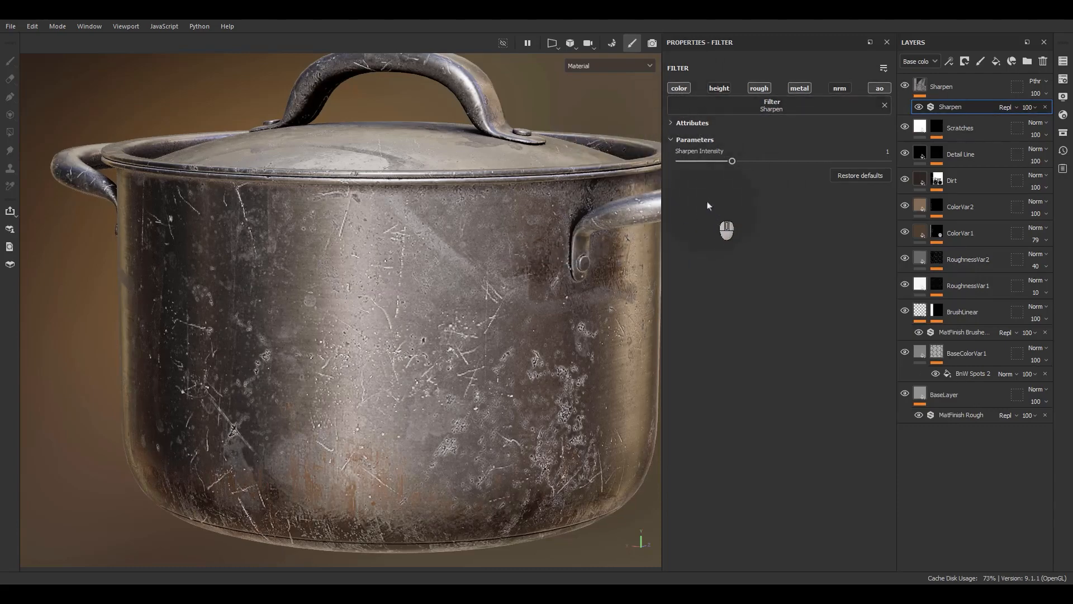
# Step: Try the Sharpen filter at intensities of 1.66 and 0.5 on the pot
pyautogui.moveTo(732, 161); pyautogui.dragTo(766, 165)
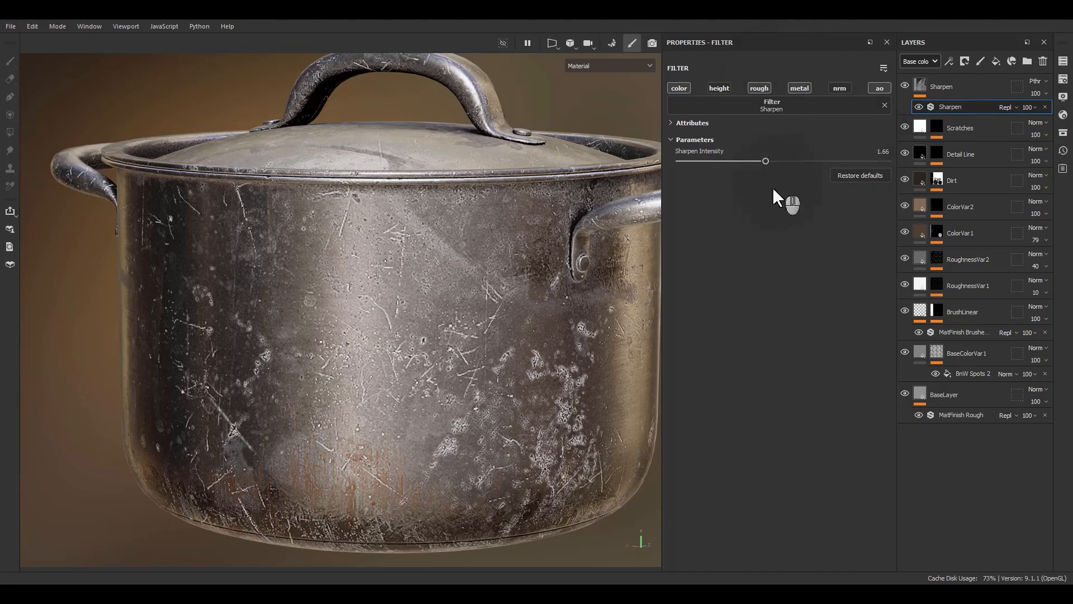
pyautogui.click(886, 151)
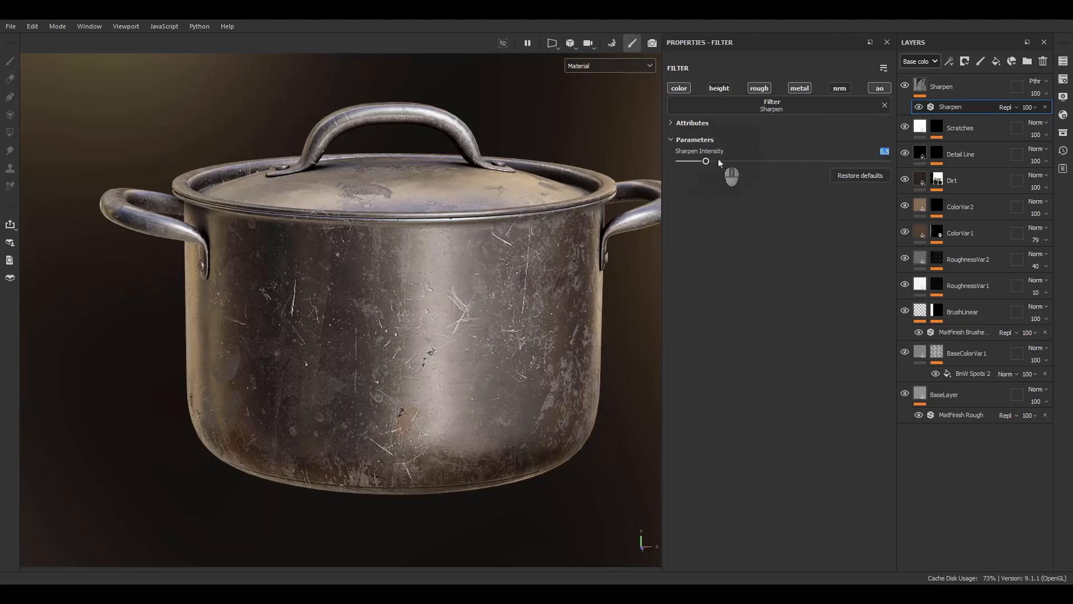
pyautogui.keyDown('alt'); pyautogui.moveTo(407, 269); pyautogui.dragTo(376, 281, button='middle'); pyautogui.keyUp('alt')
# Step: Set the filter's Sharpen Intensity to 0.3 and check the pot from other angles and distances
pyautogui.click(876, 148)
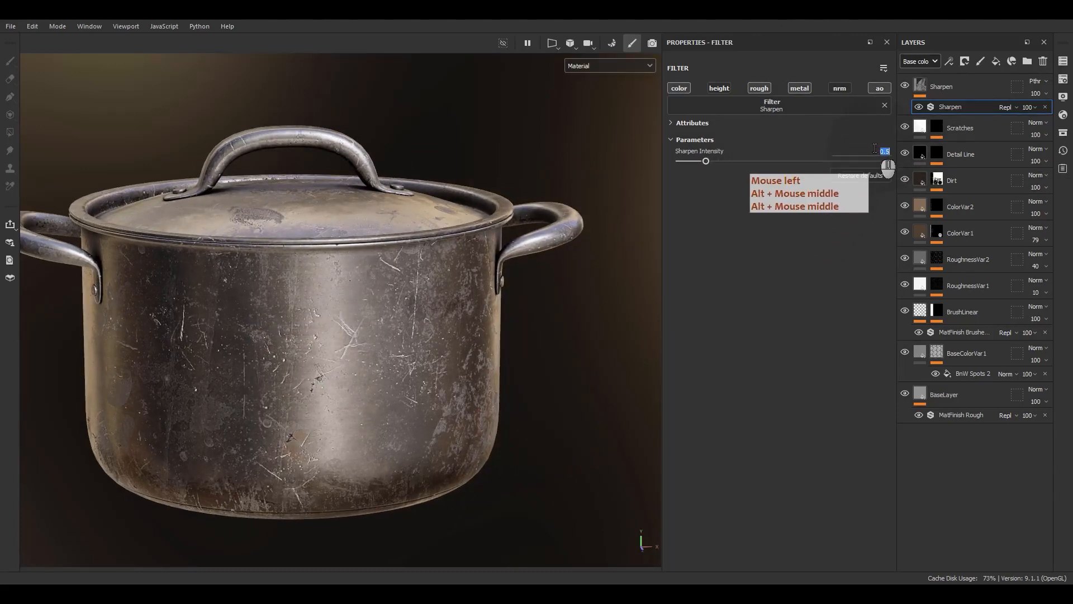
pyautogui.click(876, 148)
pyautogui.hotkey('ctrl', 'a')
pyautogui.write('0.')
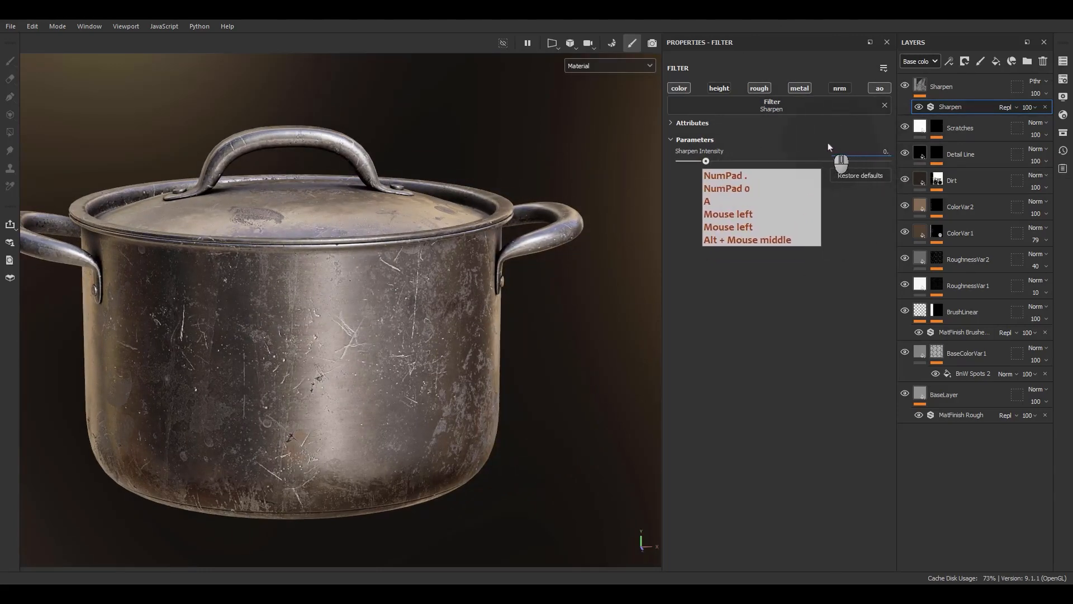
pyautogui.write('3')
pyautogui.press('Return')
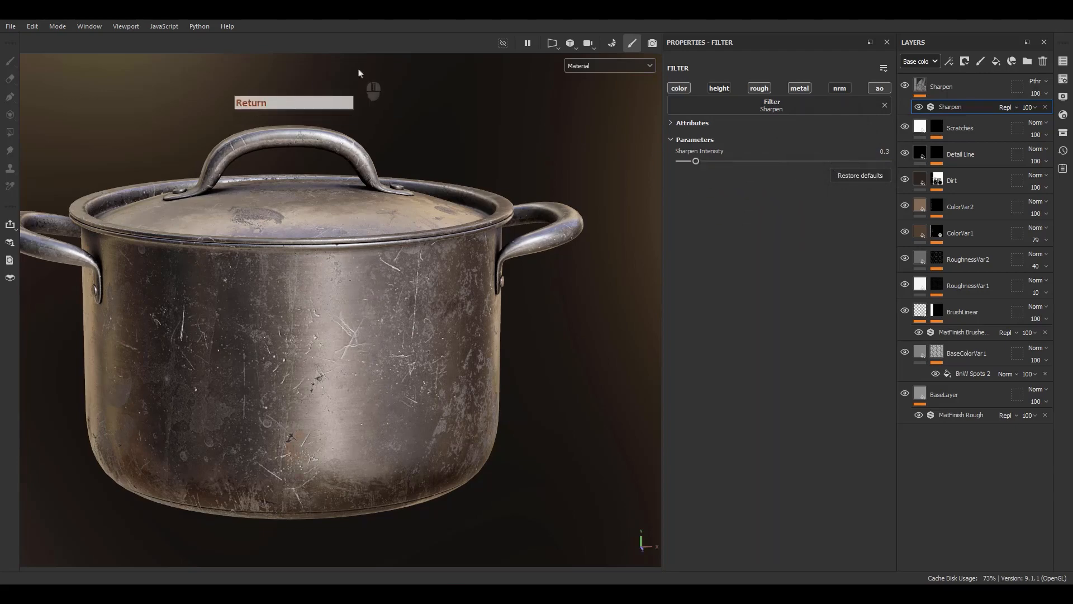
pyautogui.keyDown('alt'); pyautogui.moveTo(403, 176); pyautogui.dragTo(288, 175); pyautogui.keyUp('alt')
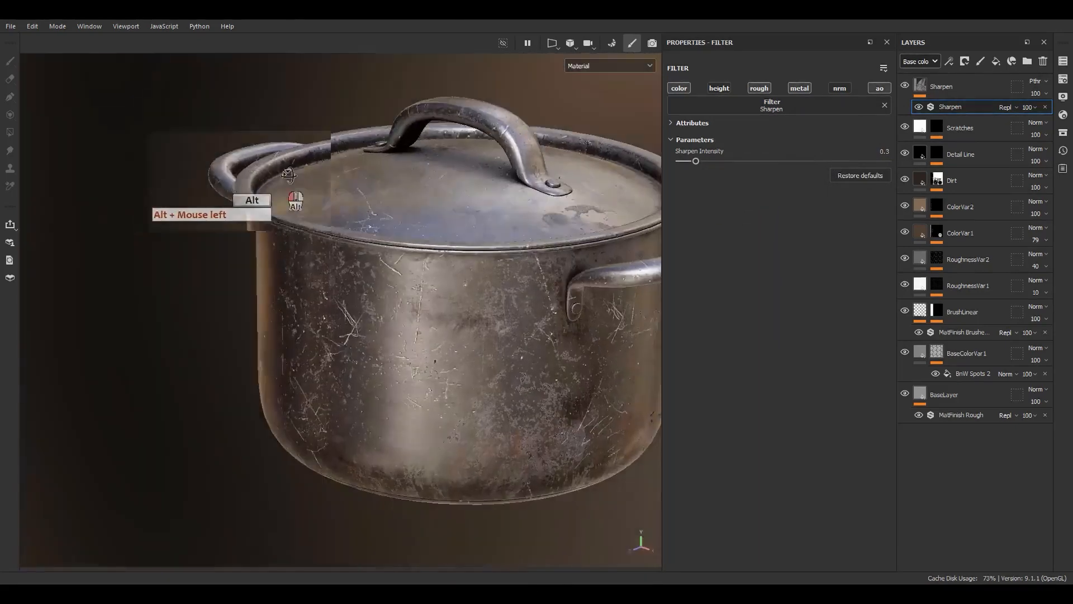
pyautogui.keyDown('alt'); pyautogui.moveTo(288, 175); pyautogui.dragTo(369, 246, button='right'); pyautogui.keyUp('alt')
pyautogui.keyDown('alt'); pyautogui.moveTo(369, 246); pyautogui.dragTo(380, 260, button='middle'); pyautogui.keyUp('alt')
pyautogui.keyDown('alt'); pyautogui.moveTo(380, 259); pyautogui.dragTo(340, 258); pyautogui.keyUp('alt')
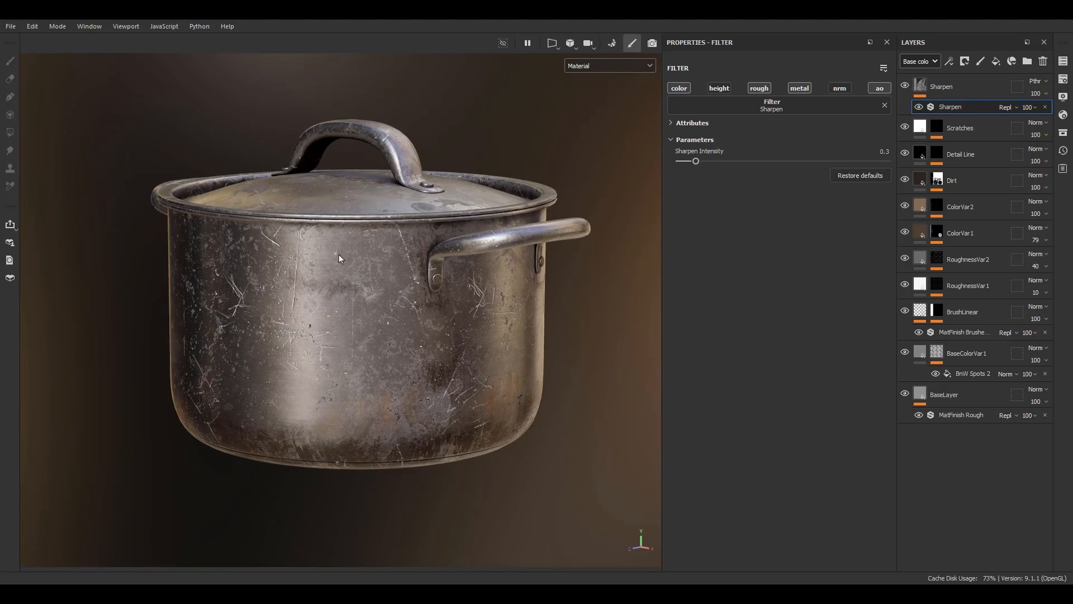
# Step: Open the texture export settings and review the available file types, keeping png
pyautogui.click(12, 30)
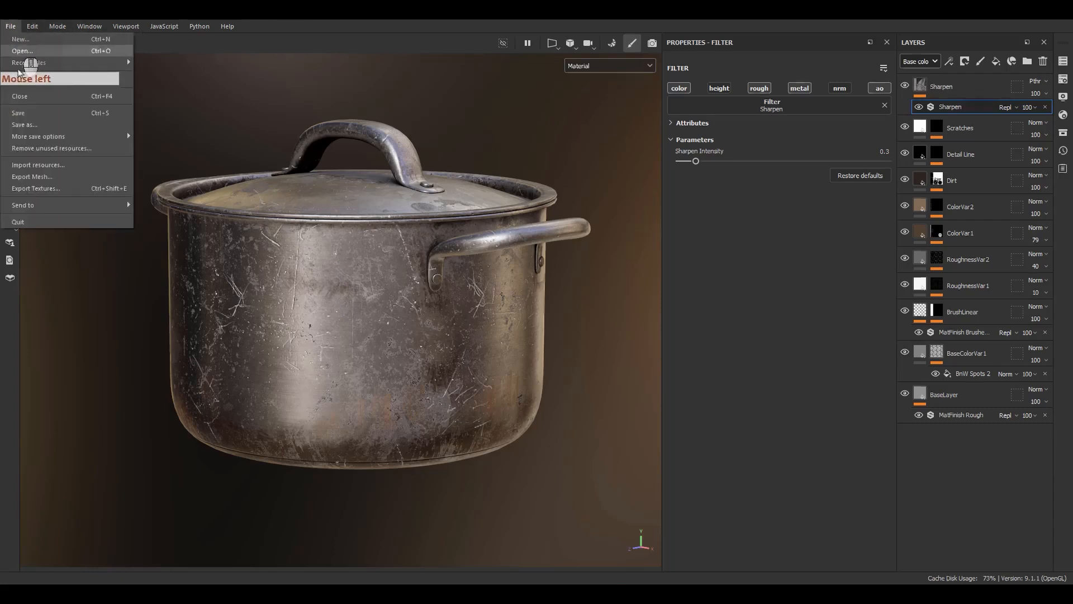
pyautogui.click(31, 190)
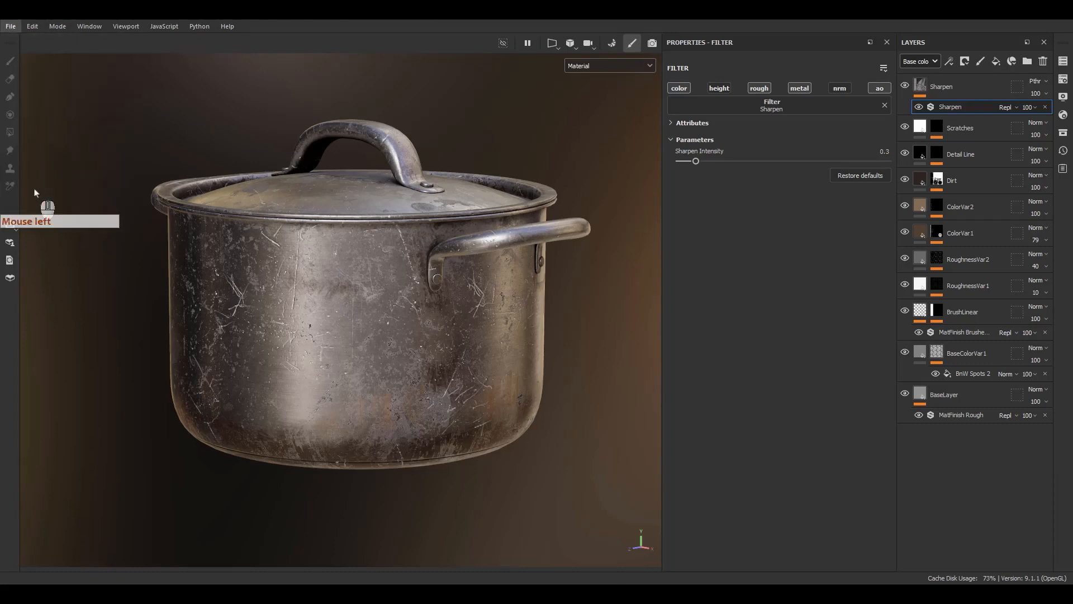
pyautogui.moveTo(374, 85); pyautogui.dragTo(565, 81)
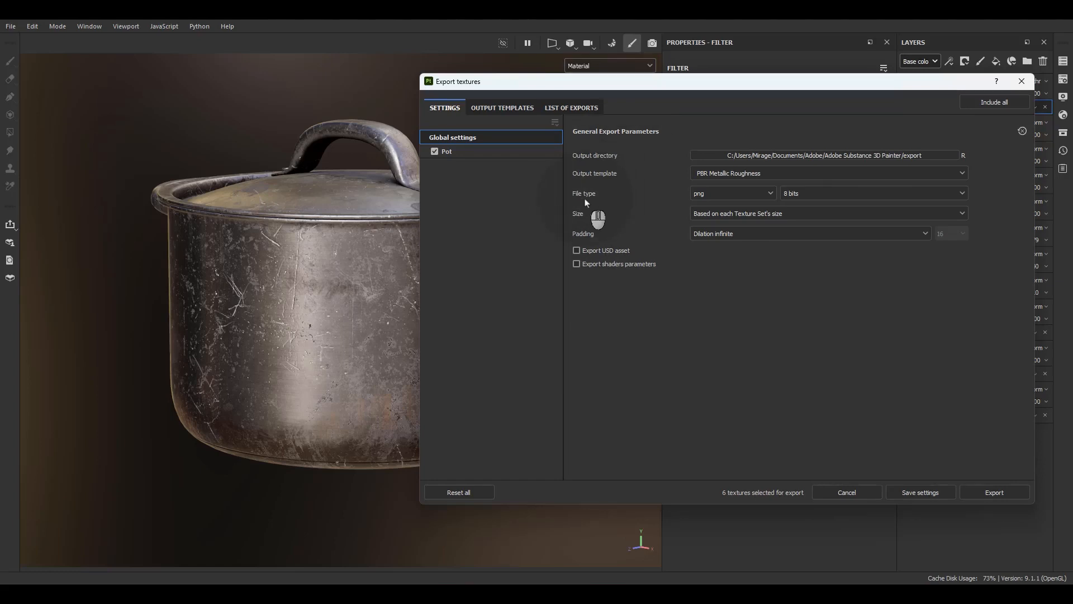
pyautogui.click(727, 195)
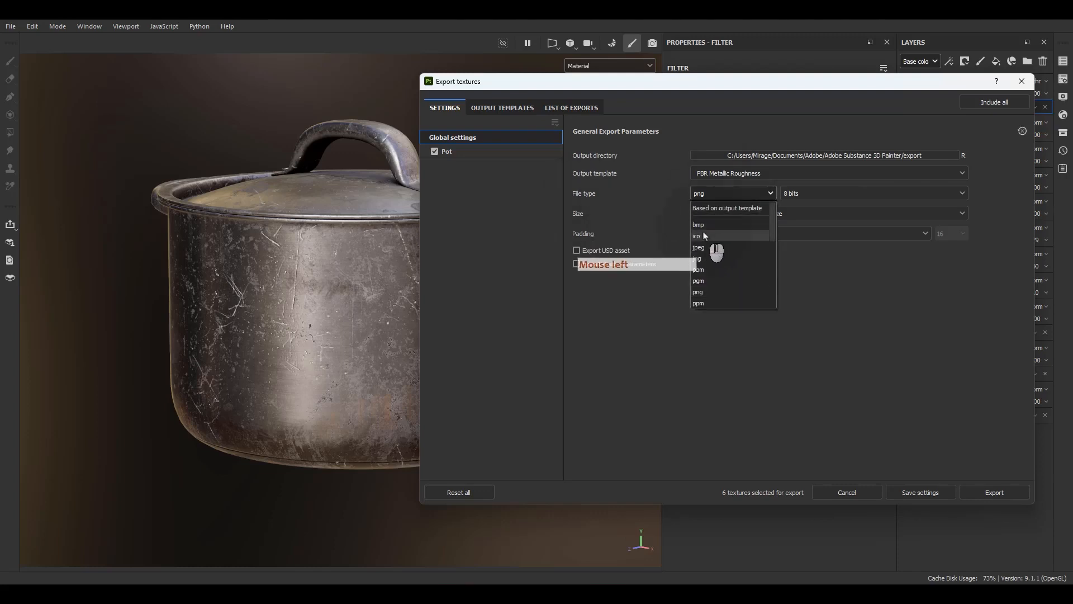
pyautogui.scroll(-3, 712, 252)
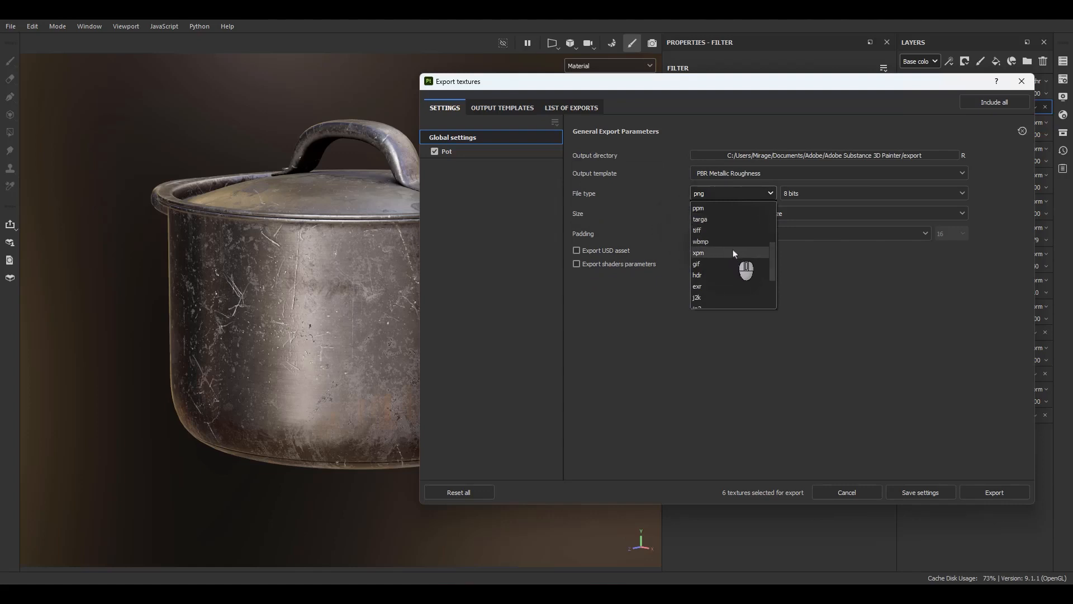
pyautogui.scroll(-2, 733, 252)
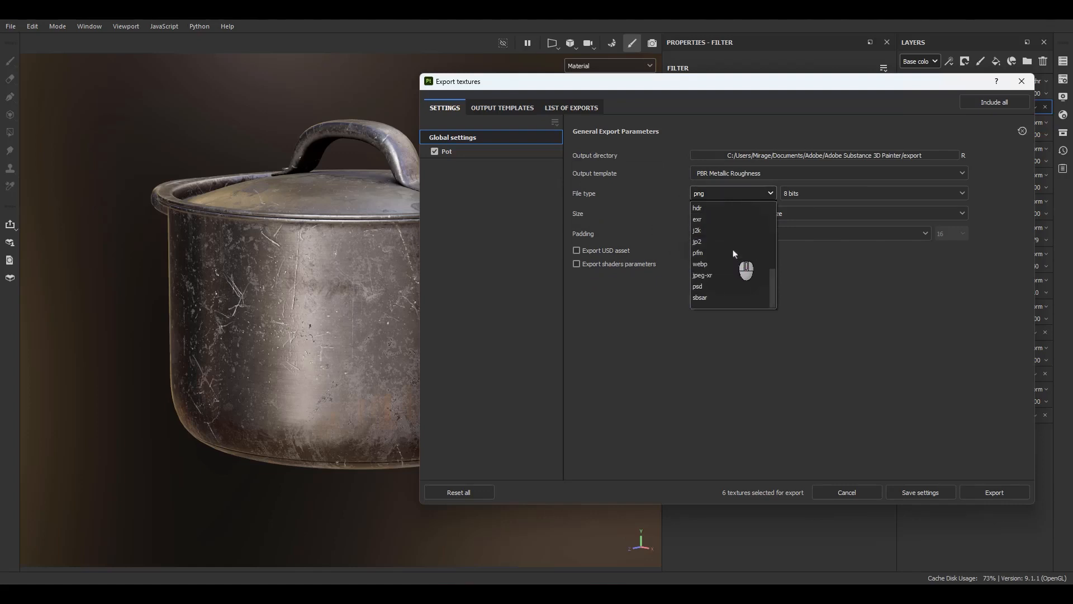
pyautogui.scroll(5, 734, 253)
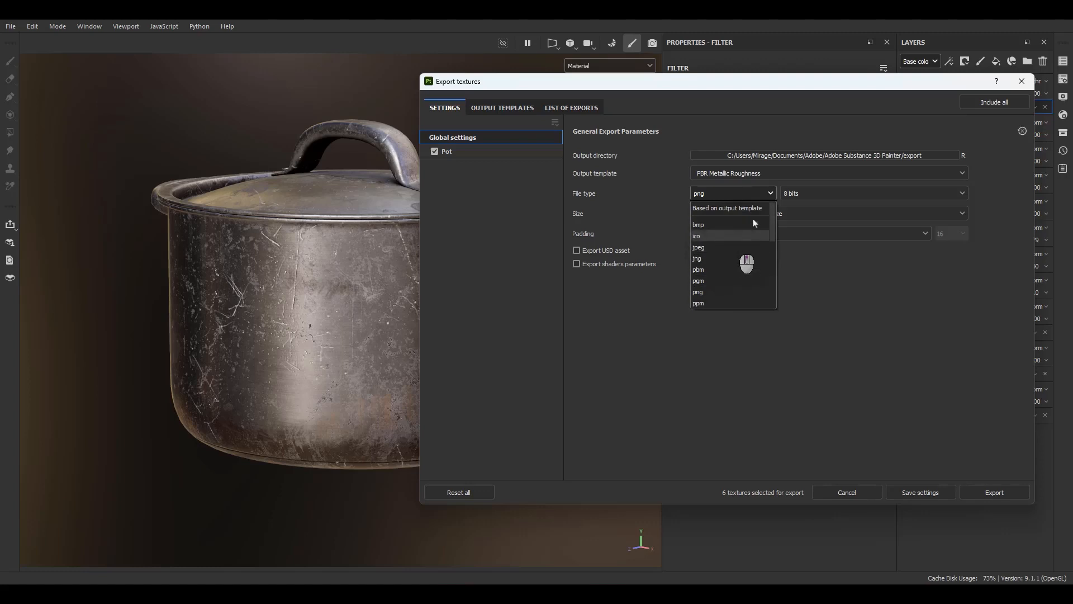
pyautogui.click(828, 293)
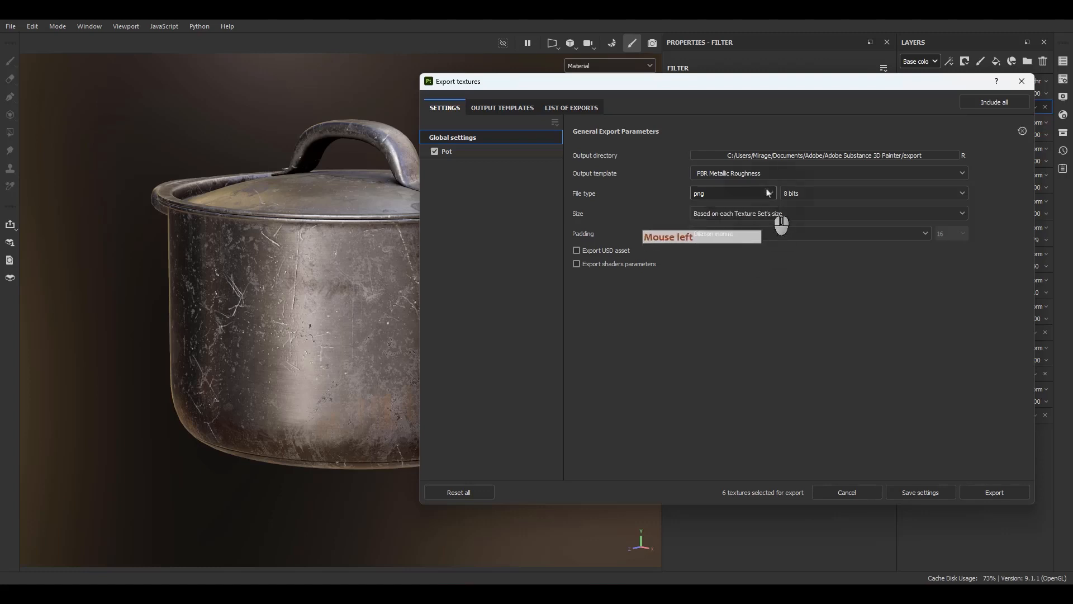
# Step: Set the bit depth of the exported png textures to 8 bits + dithering
pyautogui.click(799, 191)
pyautogui.click(803, 193)
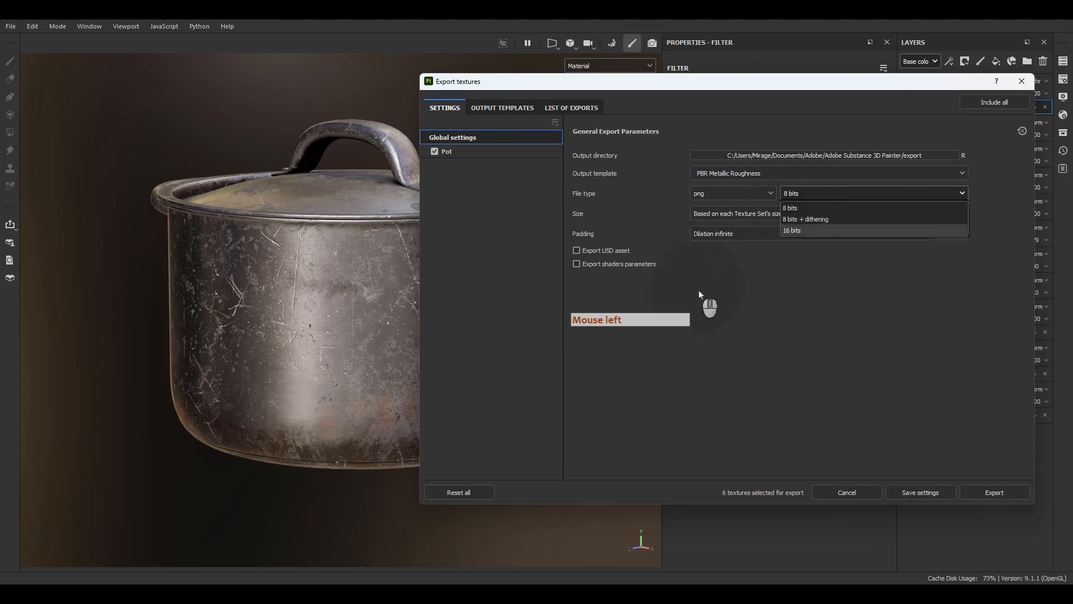
pyautogui.click(711, 295)
pyautogui.click(788, 194)
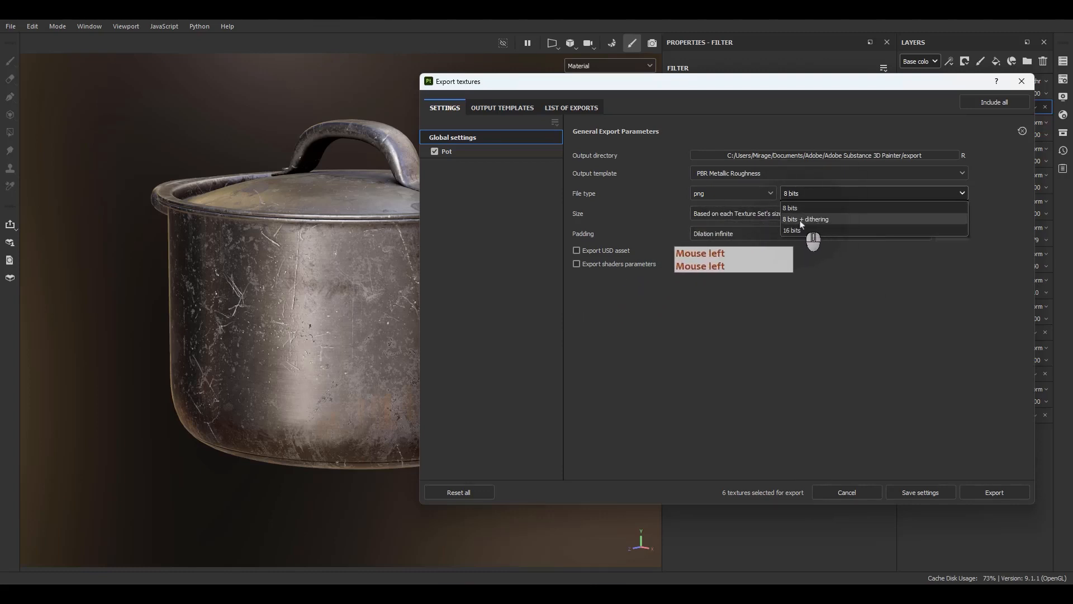
pyautogui.click(804, 219)
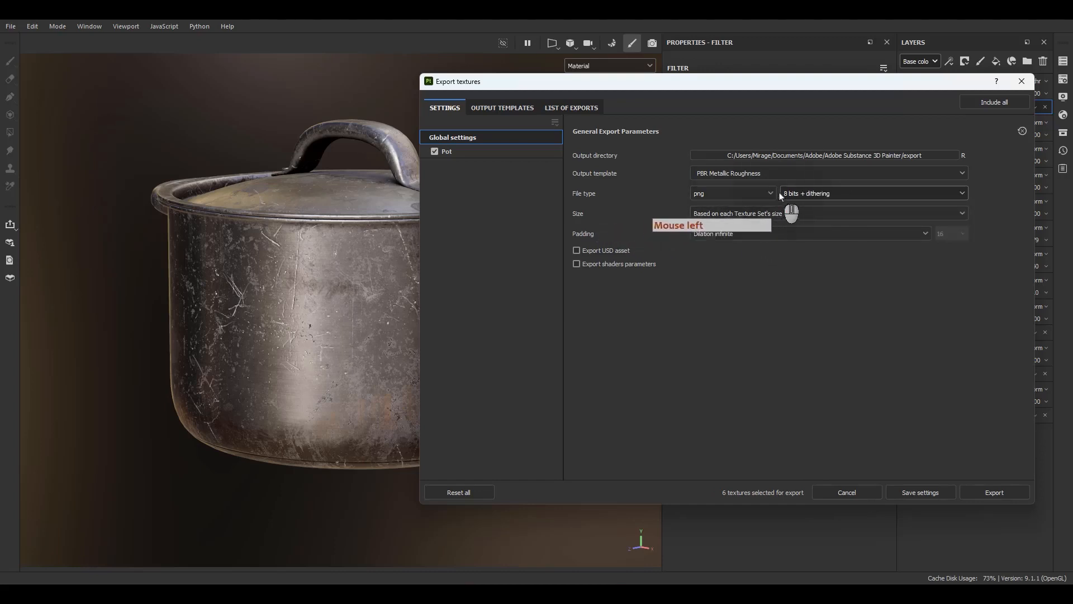
pyautogui.click(790, 197)
pyautogui.click(755, 279)
pyautogui.click(745, 194)
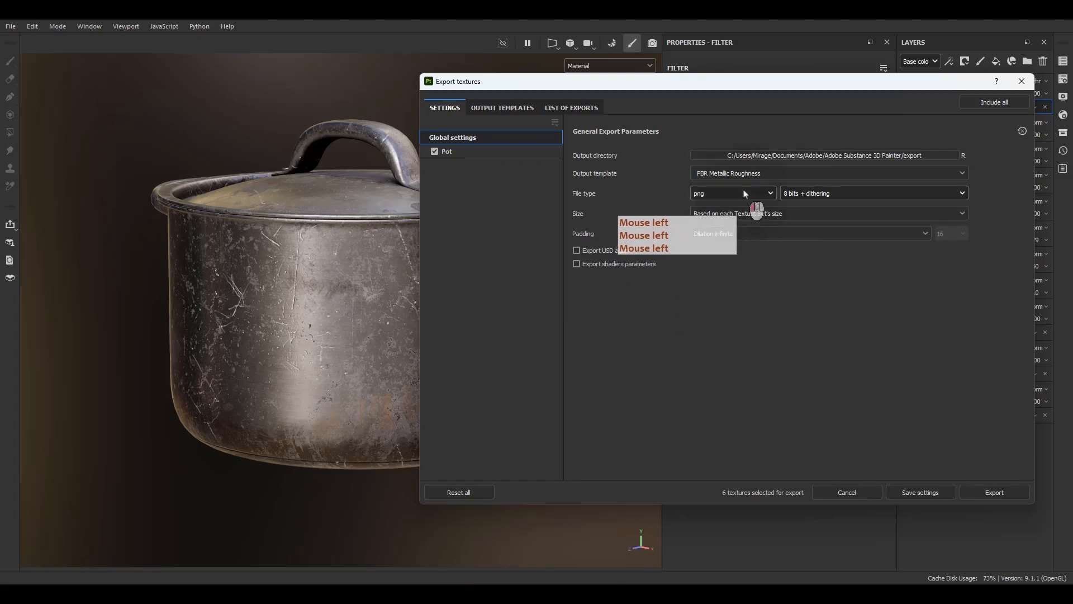
pyautogui.click(722, 291)
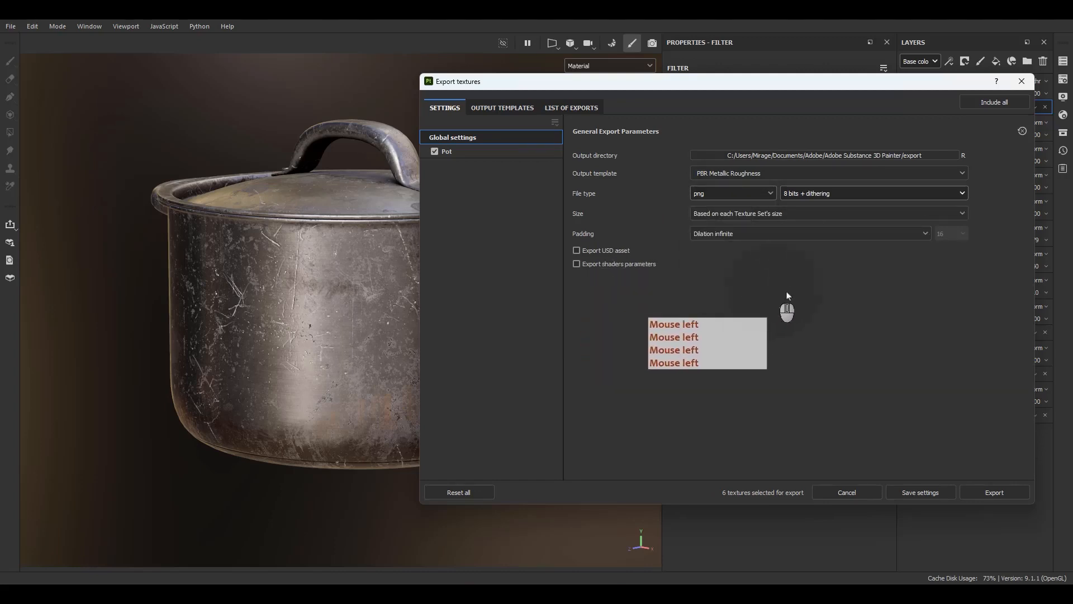
# Step: Set the export size to 4096 and choose the Unreal Engine 4 (Packed) output template
pyautogui.click(732, 216)
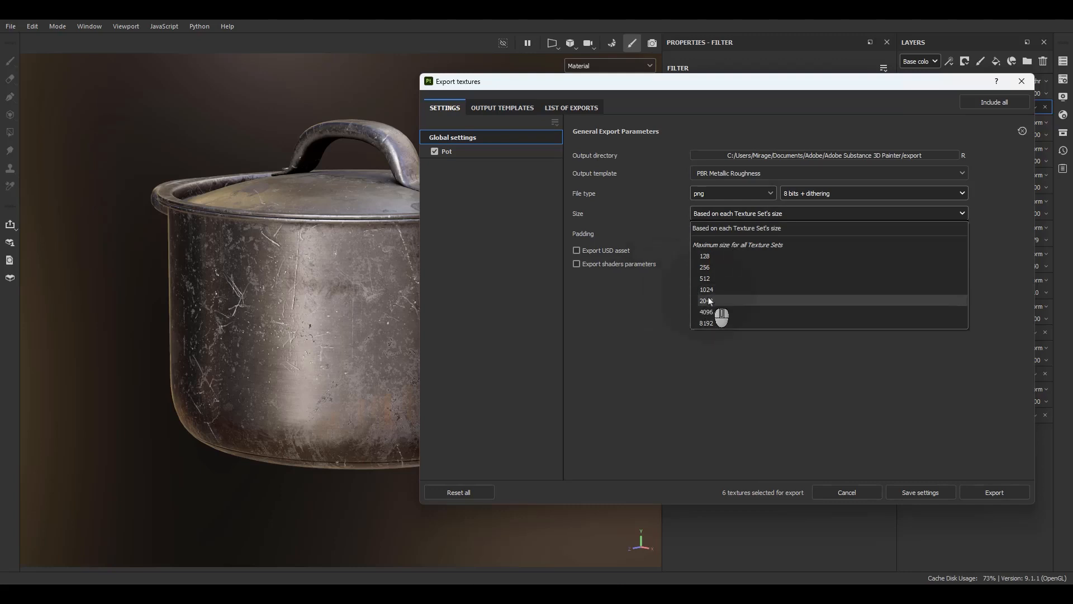
pyautogui.click(720, 312)
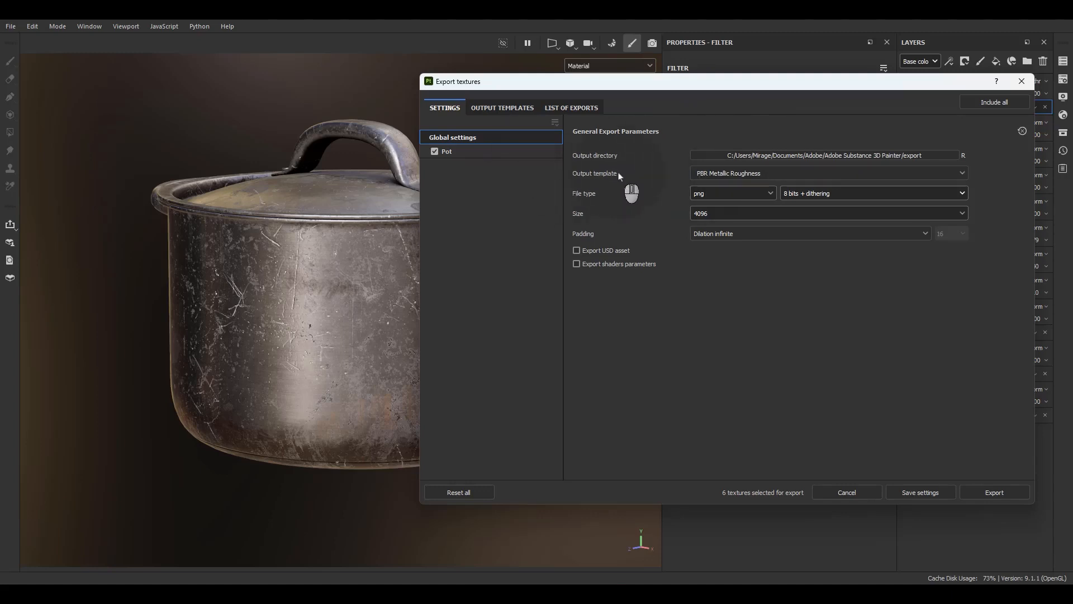
pyautogui.click(738, 174)
pyautogui.scroll(3, 705, 206)
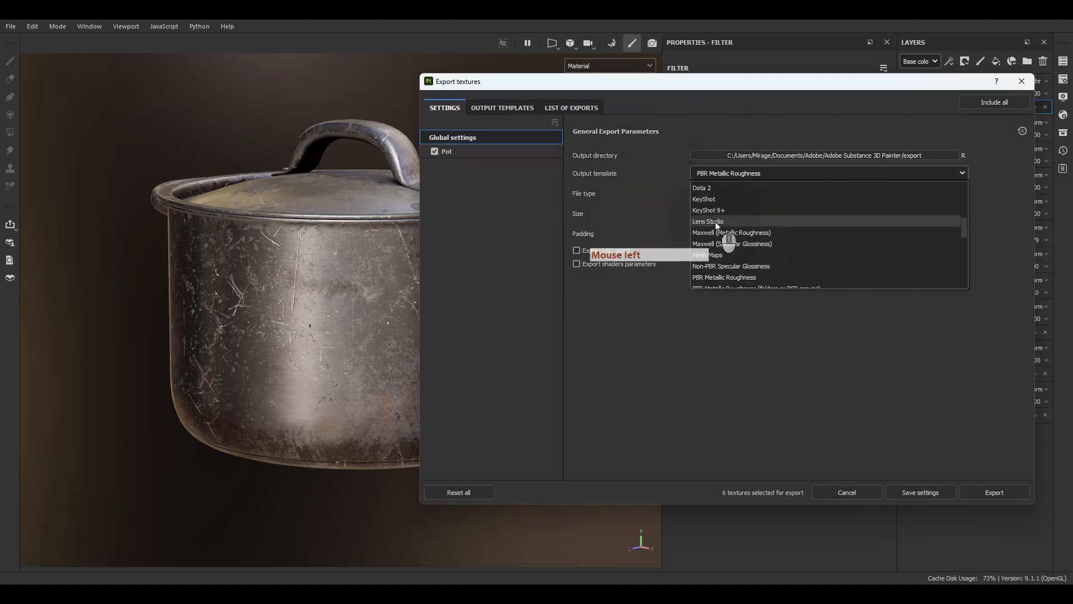
pyautogui.scroll(4, 721, 210)
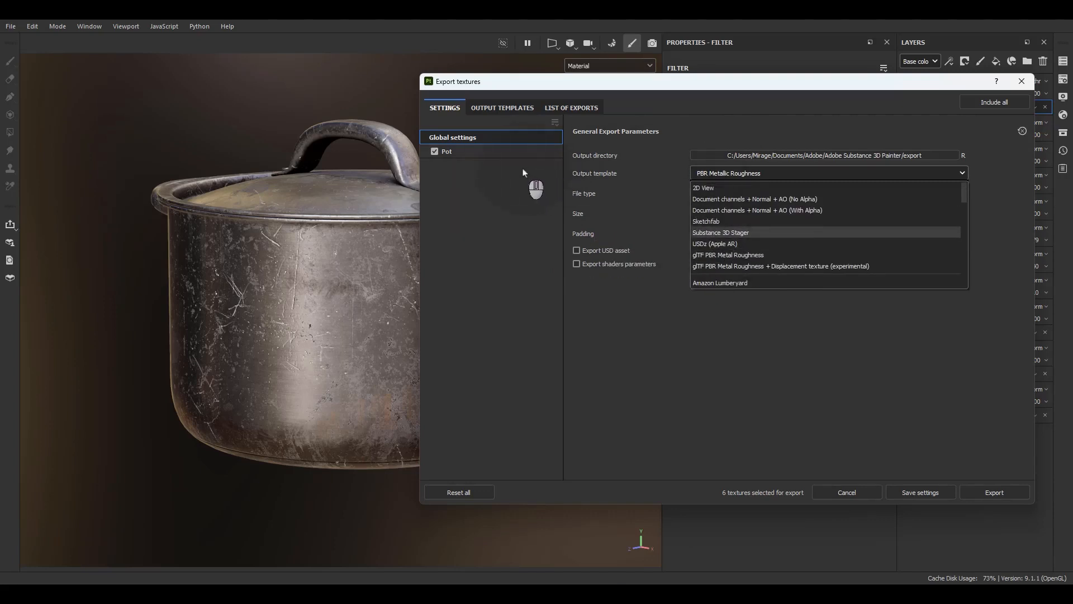
pyautogui.scroll(-5, 727, 238)
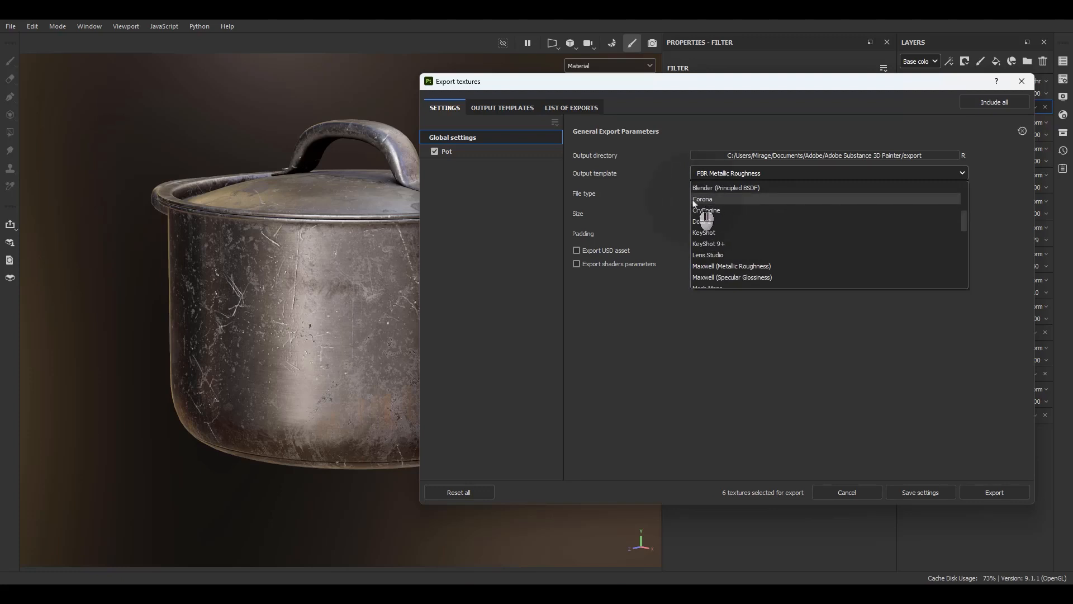
pyautogui.scroll(2, 710, 215)
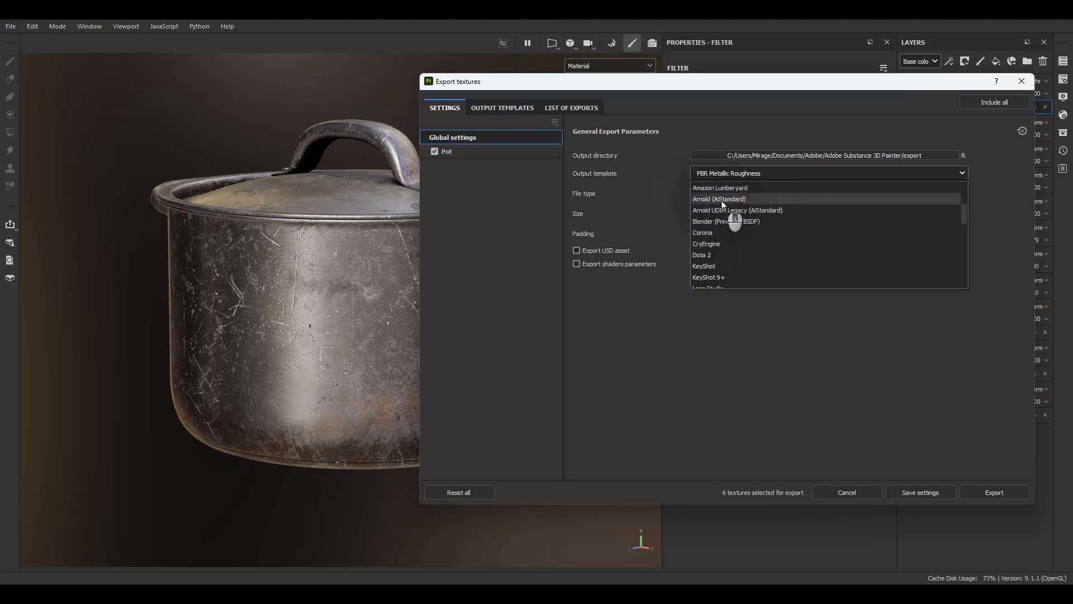
pyautogui.scroll(-6, 721, 218)
pyautogui.scroll(-3, 727, 212)
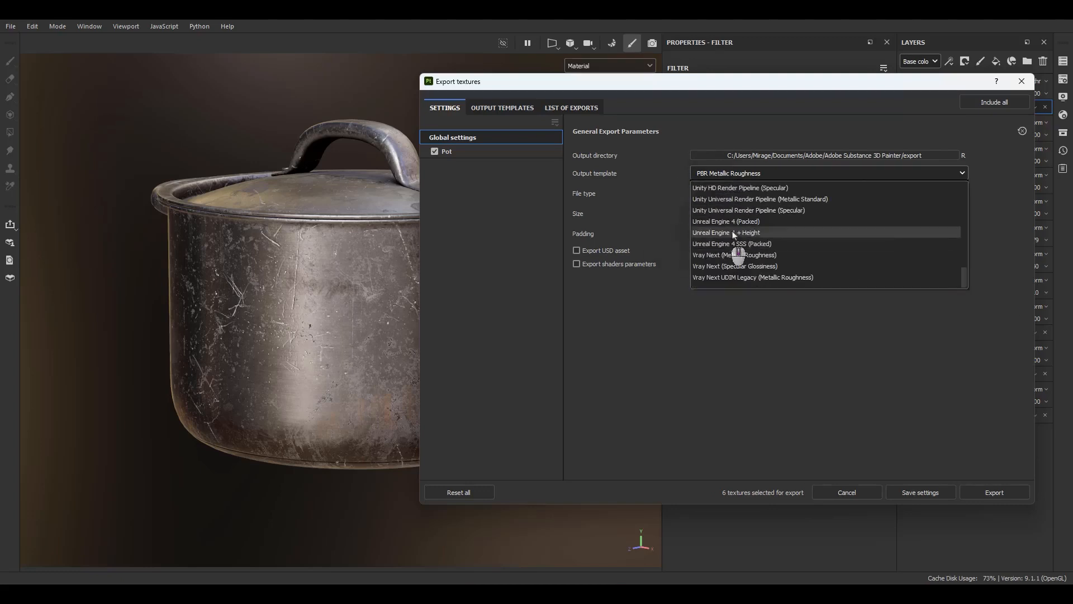
pyautogui.click(736, 223)
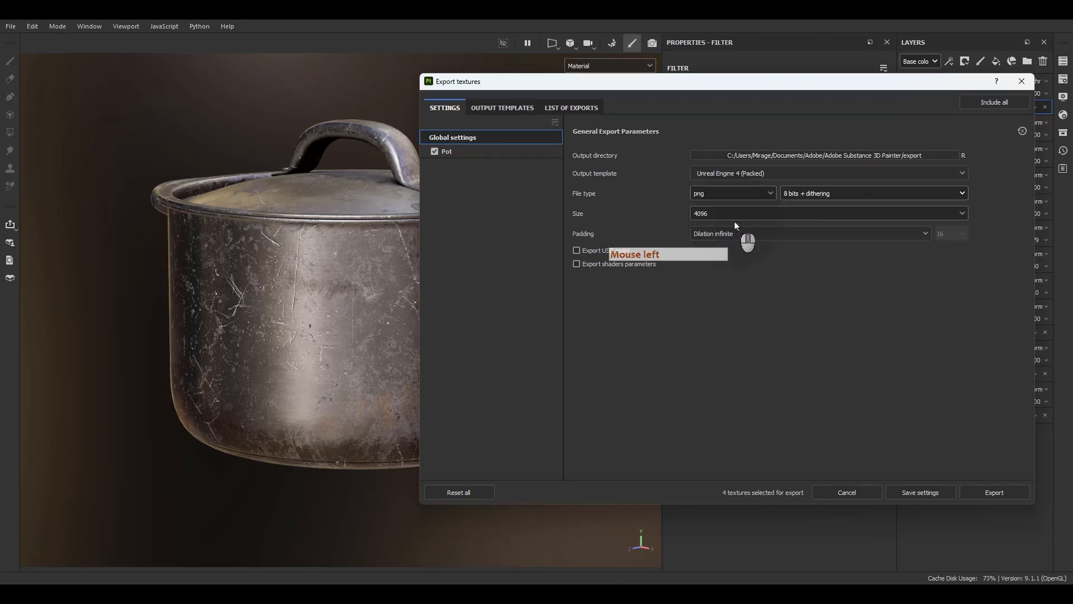
pyautogui.click(771, 281)
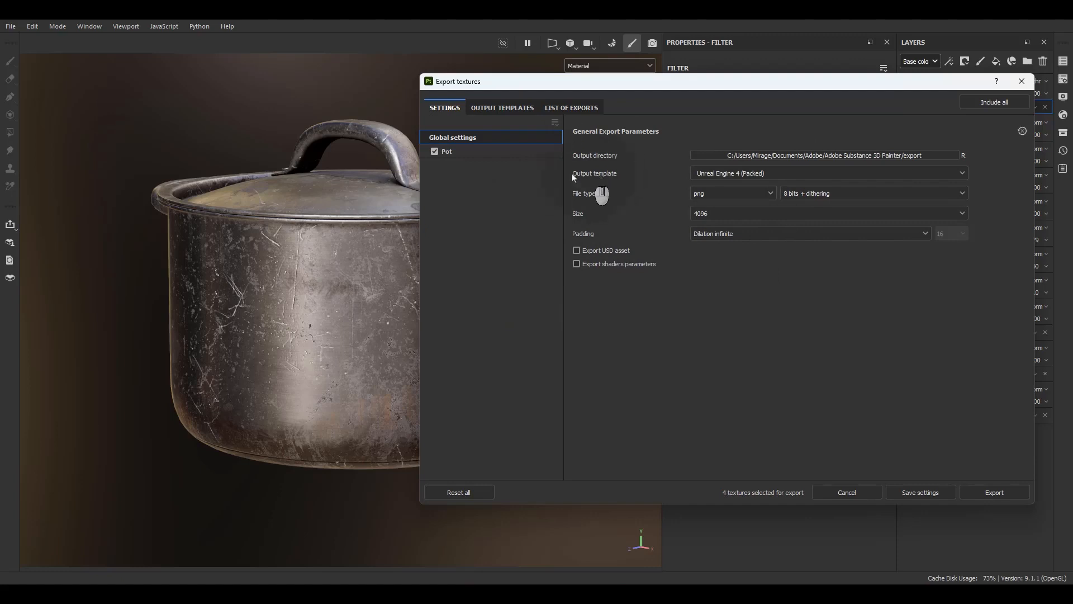
# Step: Review the Pot texture set's output maps, toggling its color map off and on, and return to the global export settings
pyautogui.click(462, 152)
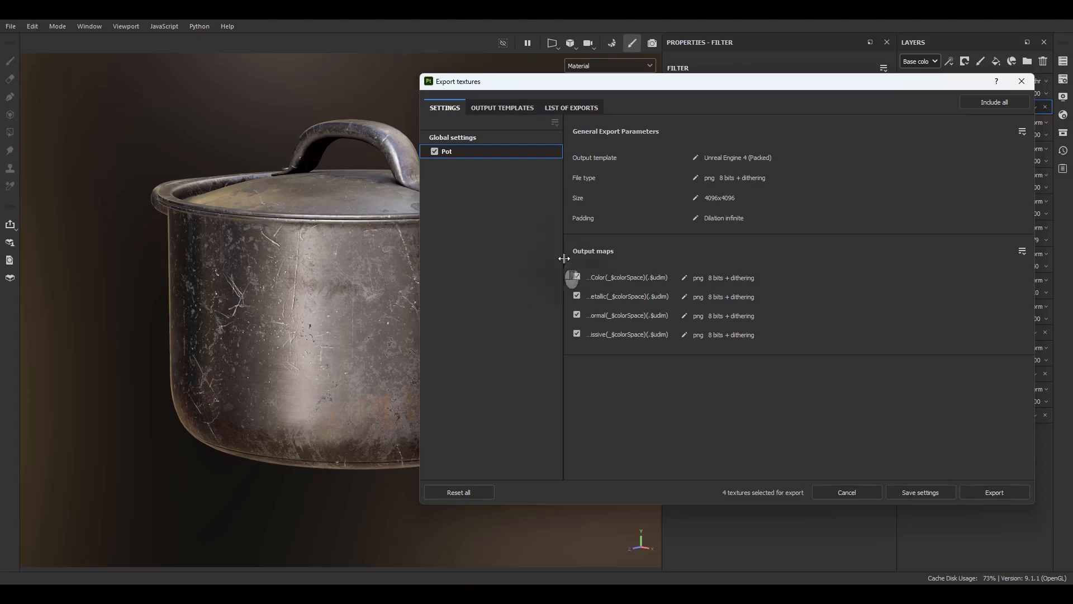
pyautogui.click(577, 278)
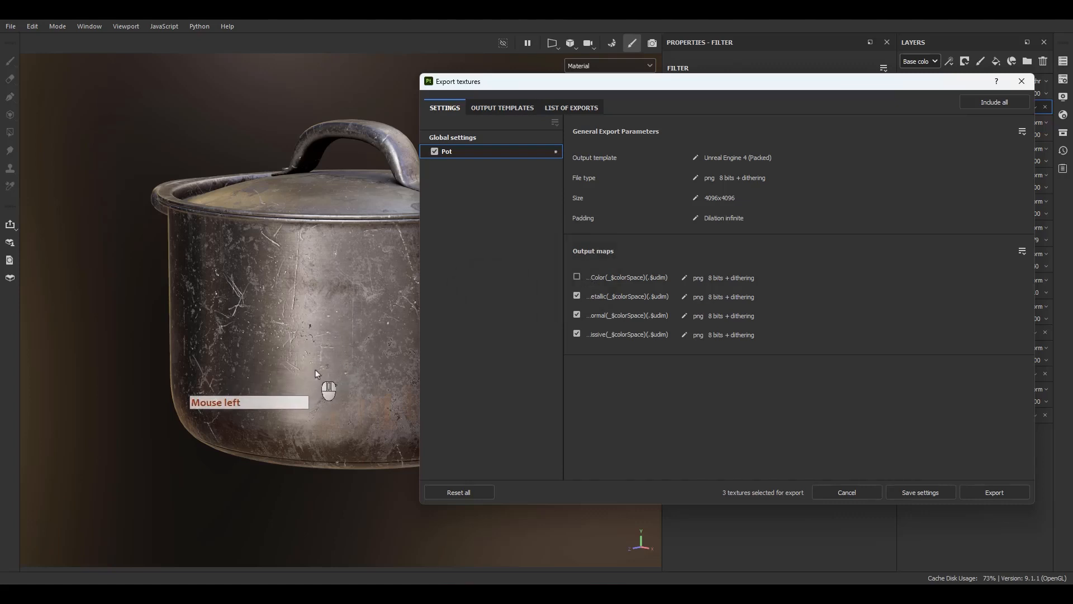
pyautogui.click(577, 277)
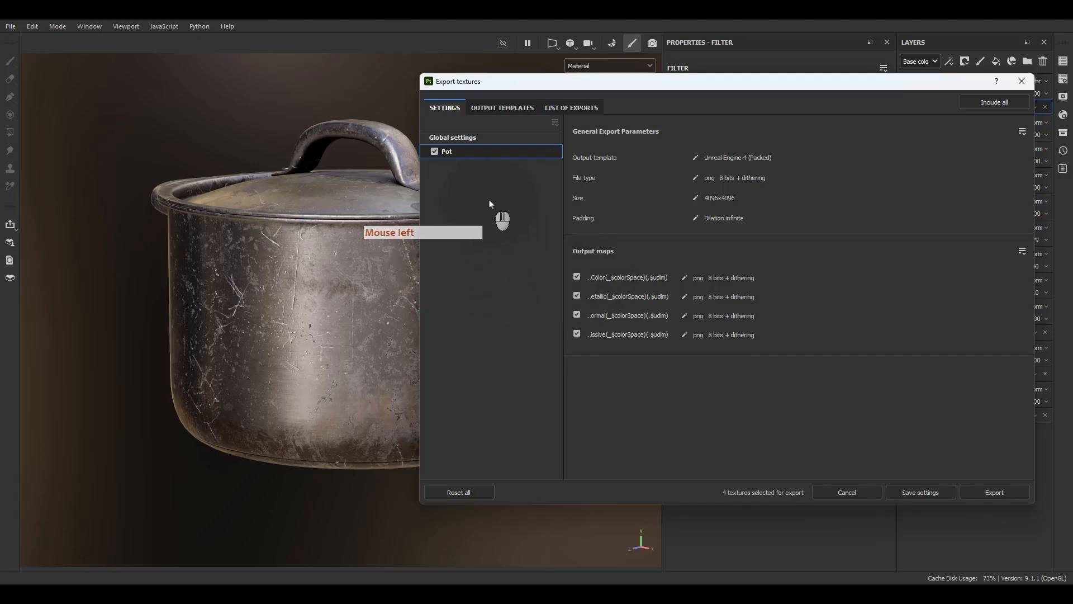
pyautogui.click(472, 139)
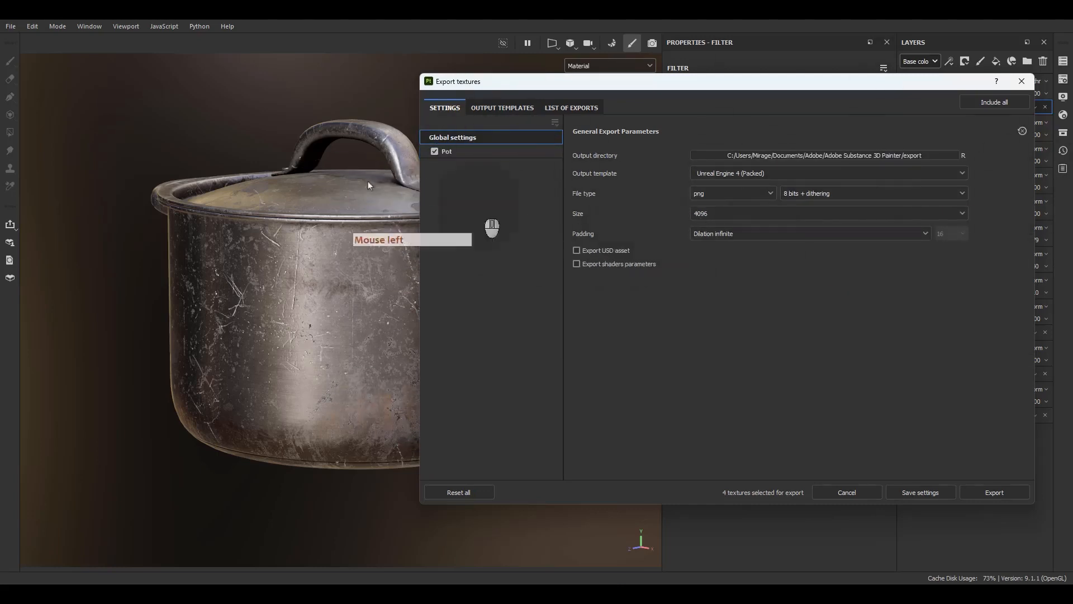
# Step: Set the export output directory to the Desktop/SubstanceEng/ToolsOverView/texture folder and save the export settings
pyautogui.click(721, 183)
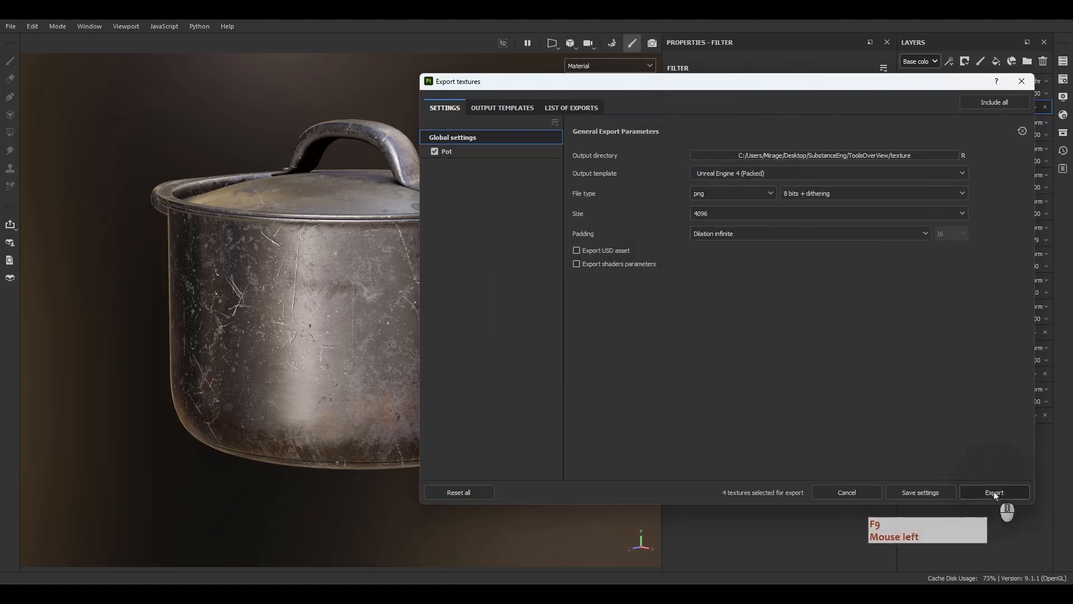
pyautogui.click(920, 493)
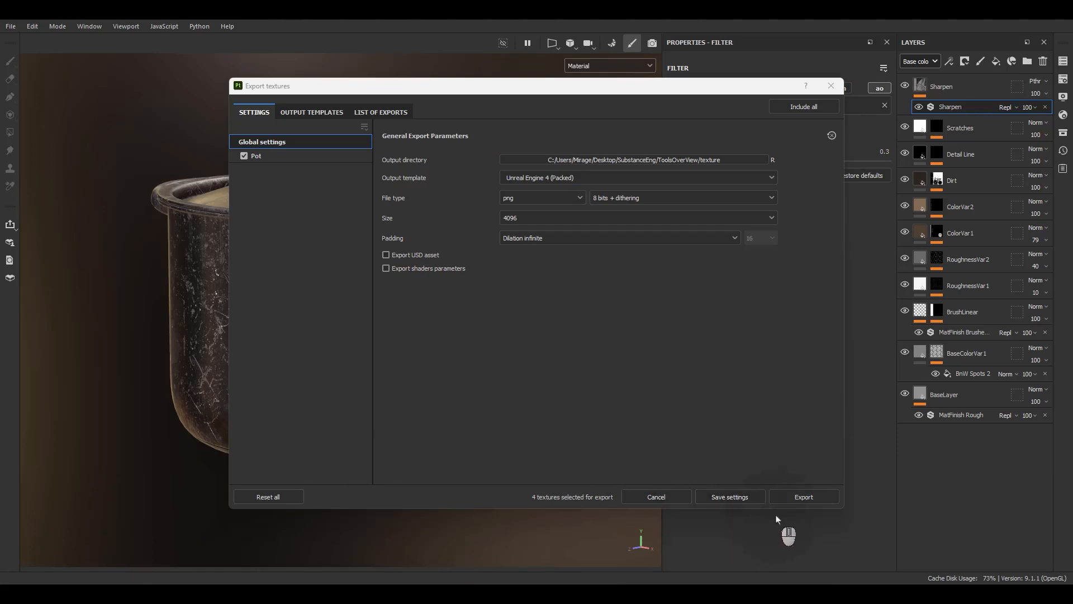
# Step: Export the Pot texture set with the saved settings
pyautogui.click(802, 497)
pyautogui.click(802, 497)
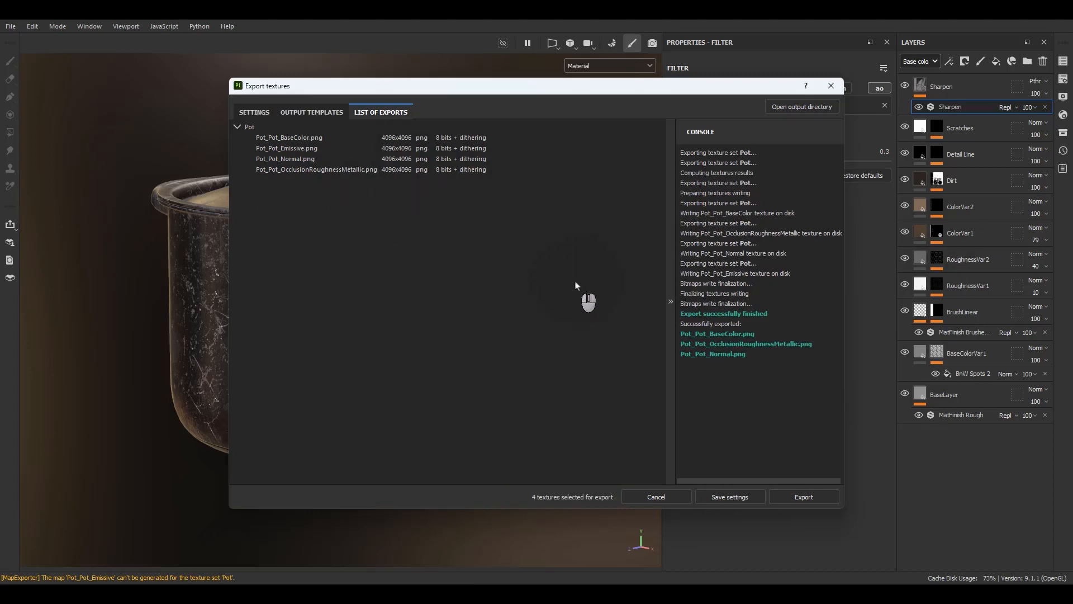
pyautogui.click(750, 359)
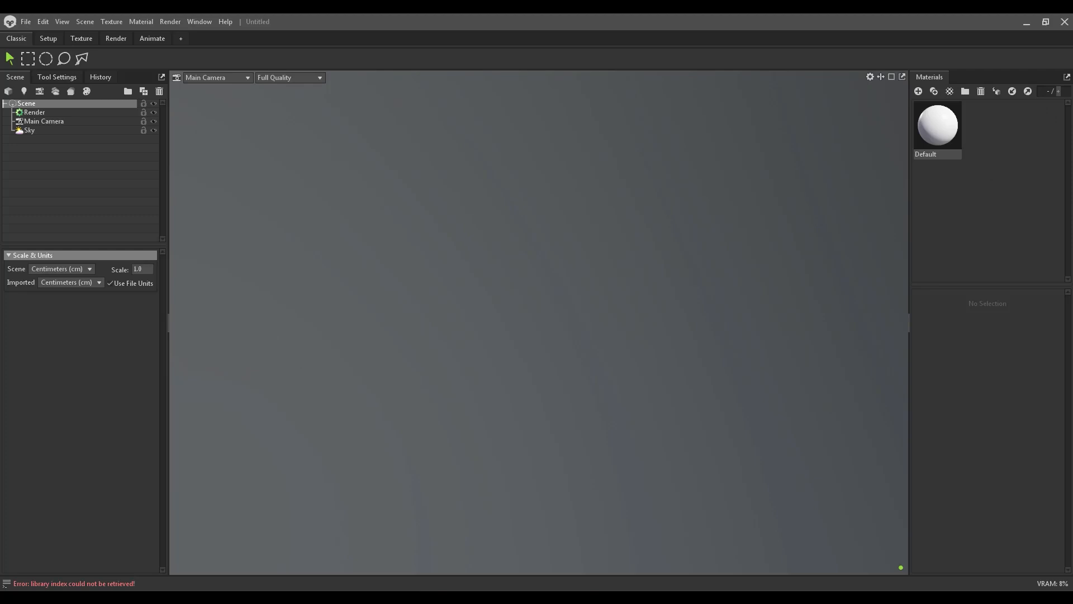
# Step: Switch to Marmoset Toolbag and import the Pot.fbx model from the ToolsOverView folder
pyautogui.click(682, 200)
pyautogui.click(25, 21)
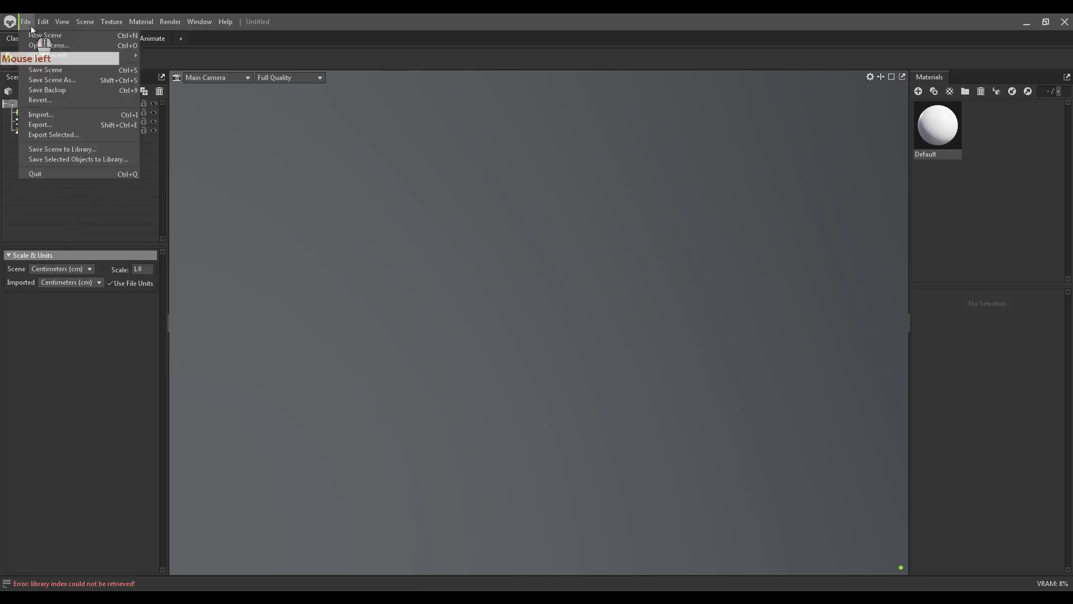
pyautogui.click(41, 117)
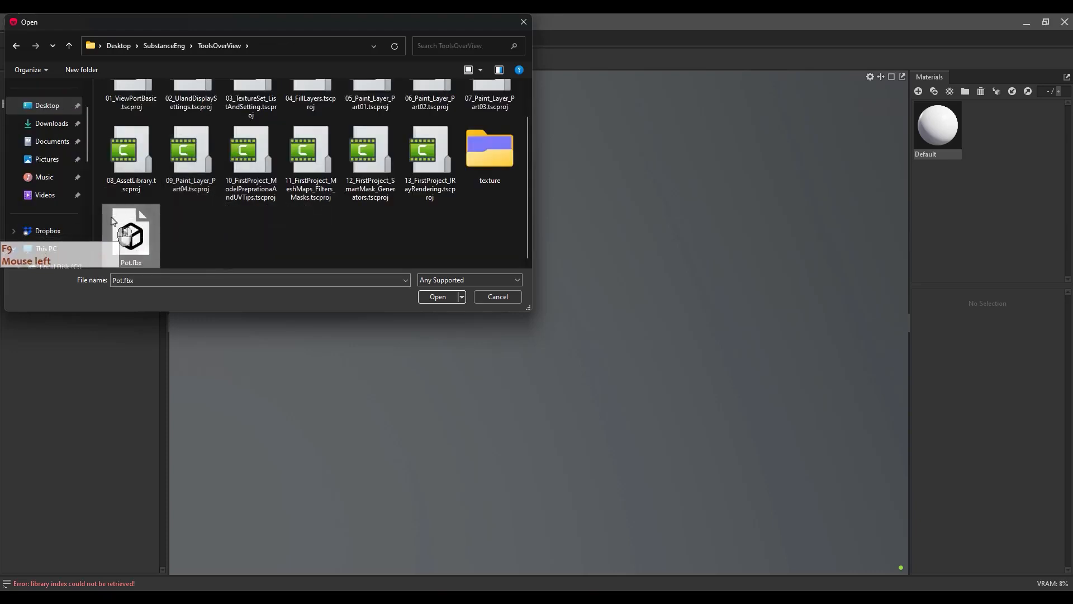
pyautogui.doubleClick(129, 234)
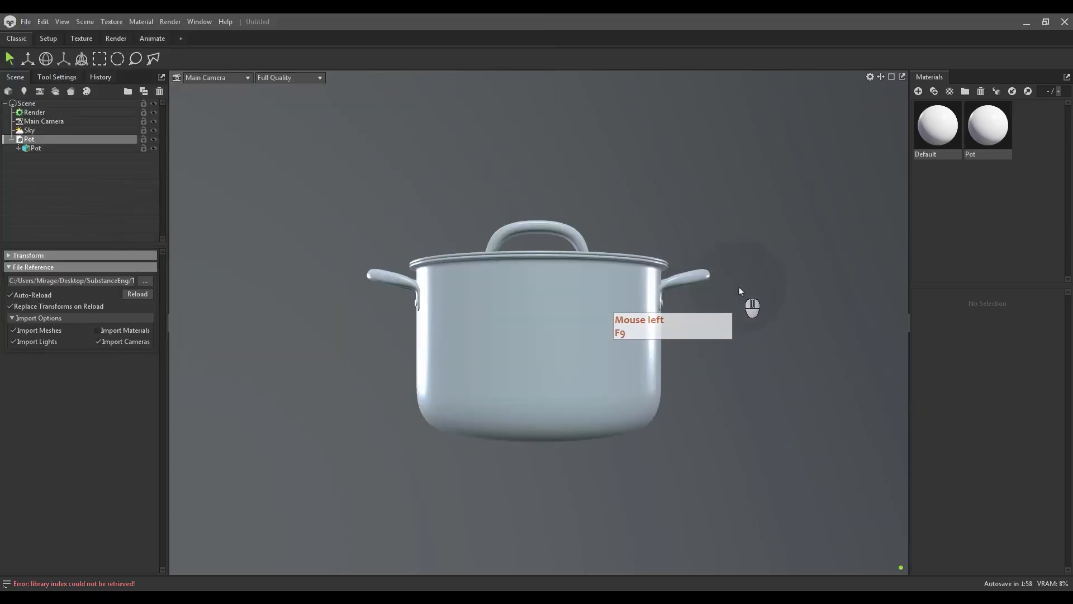
# Step: Examine the imported pot's body, lid and handles from several angles and distances
pyautogui.keyDown('alt'); pyautogui.moveTo(750, 281); pyautogui.dragTo(800, 343); pyautogui.keyUp('alt')
pyautogui.keyDown('alt'); pyautogui.moveTo(800, 343); pyautogui.dragTo(687, 414, button='right'); pyautogui.keyUp('alt')
pyautogui.keyDown('alt'); pyautogui.moveTo(693, 271); pyautogui.dragTo(730, 369); pyautogui.keyUp('alt')
pyautogui.keyDown('alt'); pyautogui.moveTo(731, 335); pyautogui.dragTo(675, 237, button='middle'); pyautogui.keyUp('alt')
pyautogui.keyDown('alt'); pyautogui.moveTo(756, 288); pyautogui.dragTo(700, 263); pyautogui.keyUp('alt')
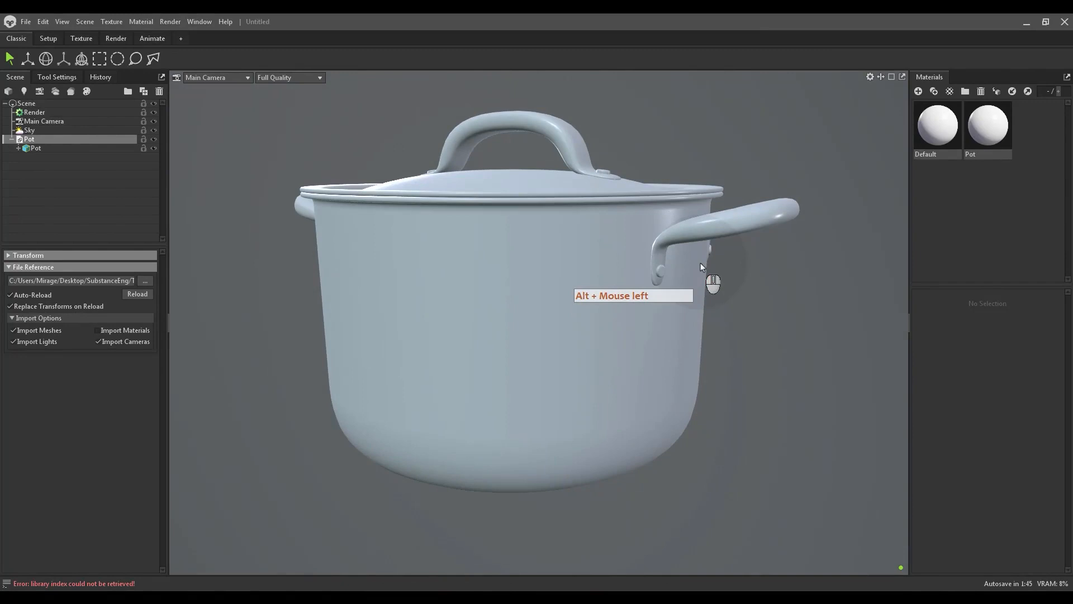
pyautogui.keyDown('alt'); pyautogui.moveTo(754, 292); pyautogui.dragTo(606, 231); pyautogui.keyUp('alt')
pyautogui.keyDown('alt'); pyautogui.moveTo(606, 230); pyautogui.dragTo(621, 175, button='right'); pyautogui.keyUp('alt')
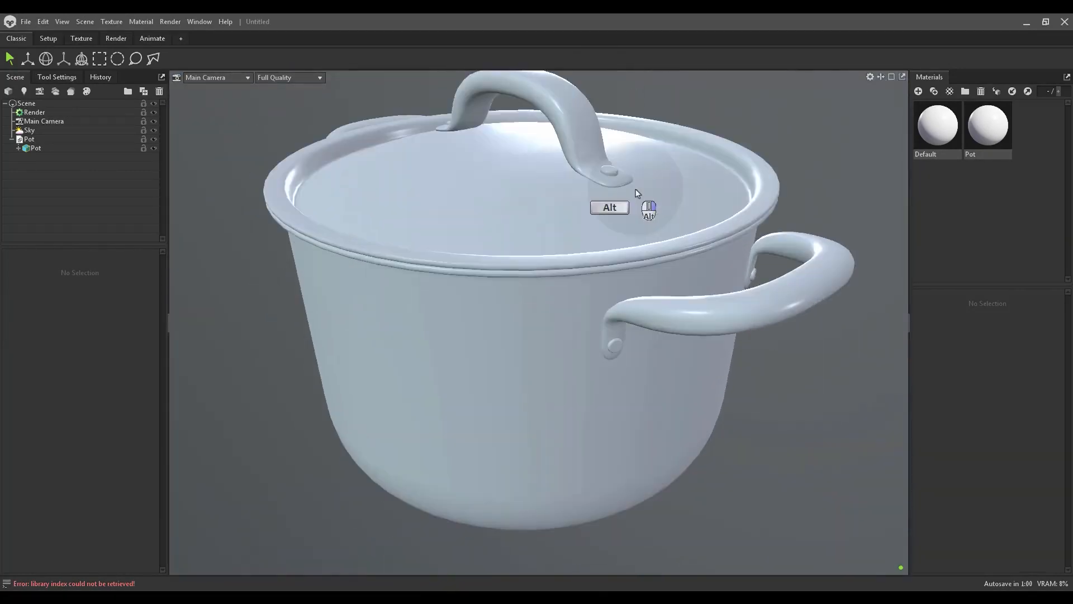
pyautogui.scroll(-5, 603, 258)
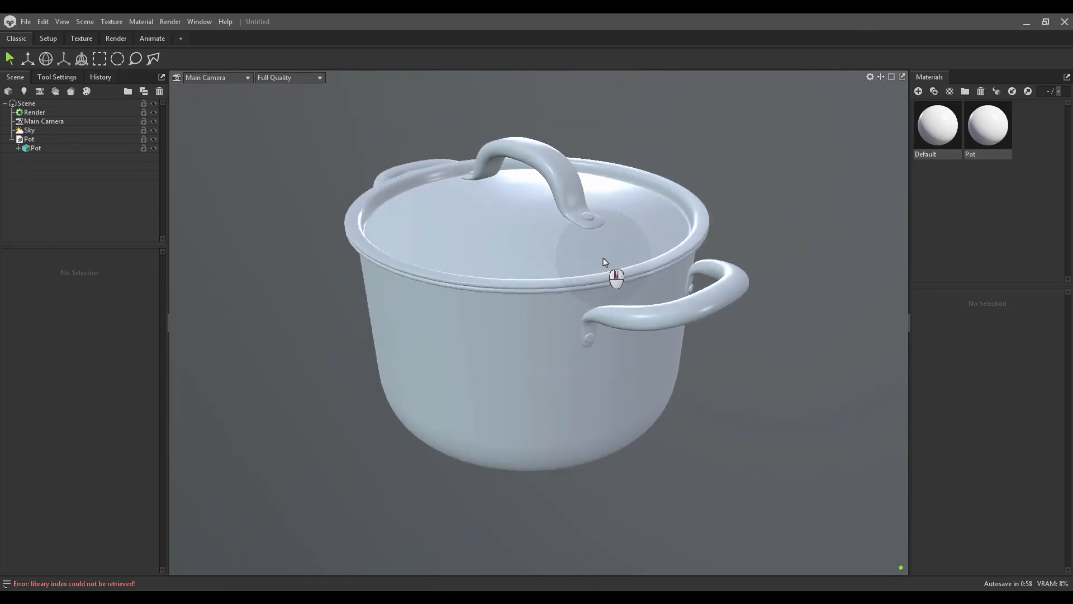
pyautogui.scroll(8, 603, 258)
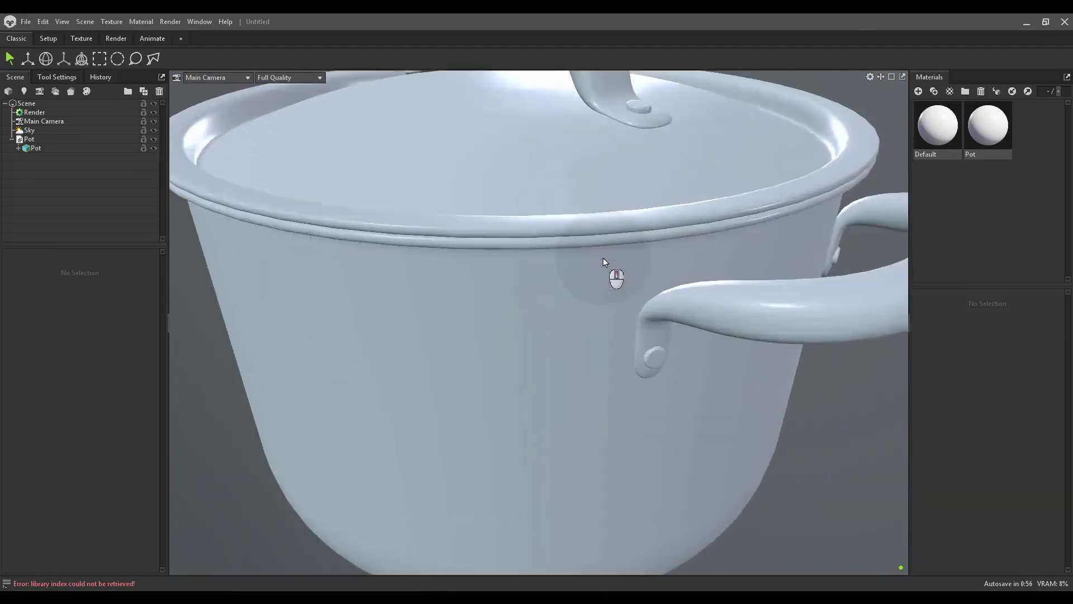
pyautogui.scroll(-6, 603, 257)
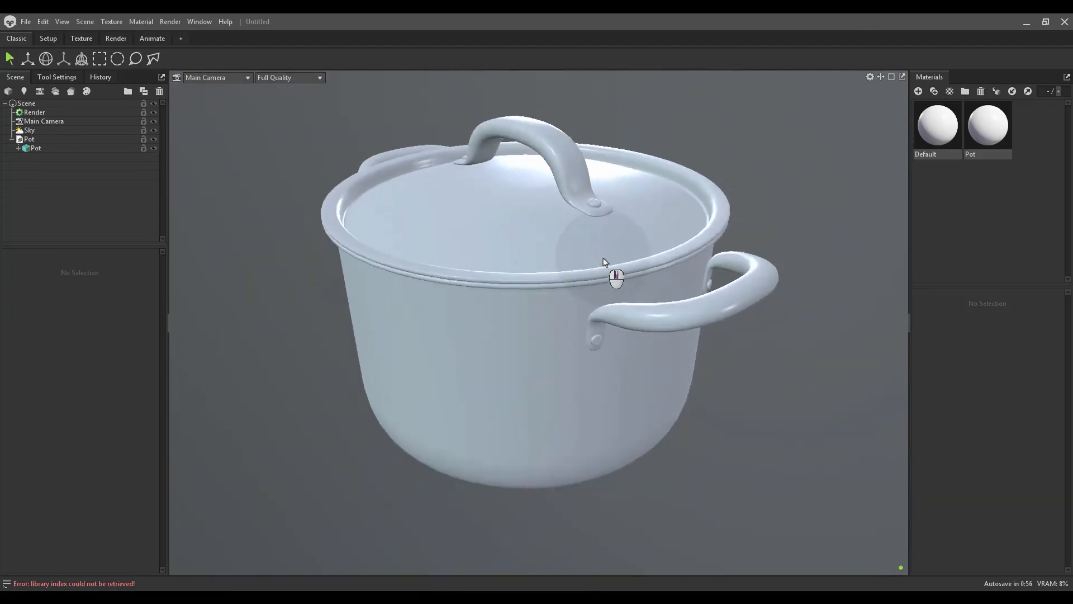
pyautogui.scroll(1, 602, 257)
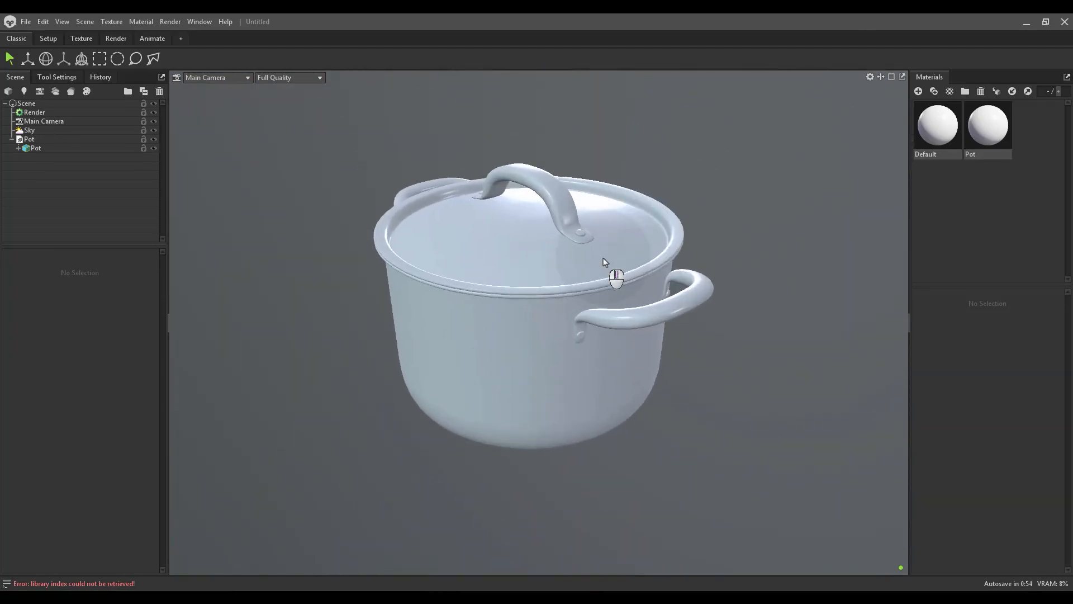
pyautogui.scroll(3, 603, 258)
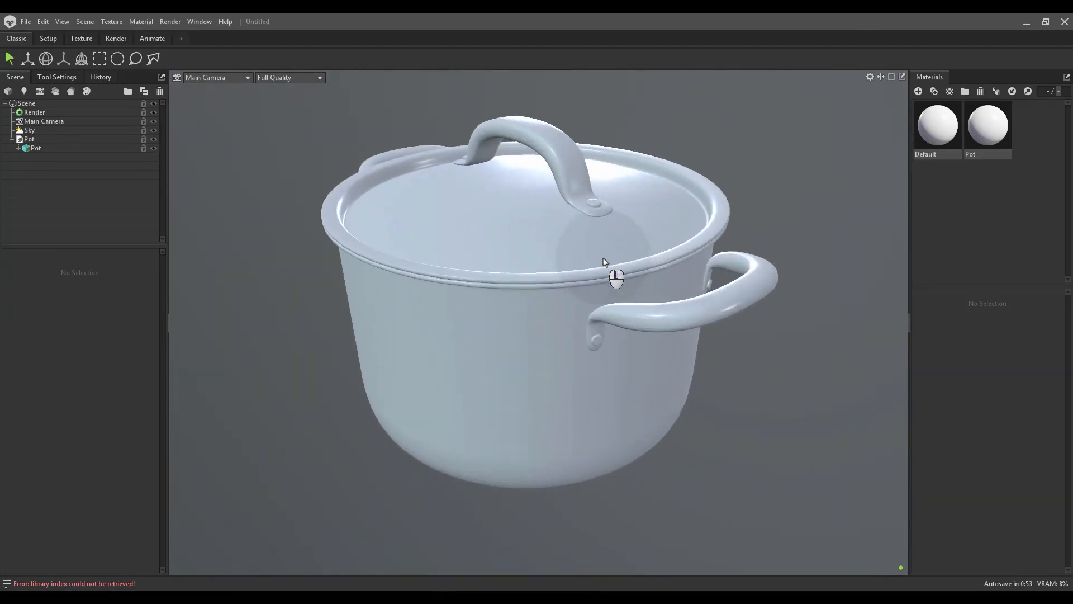
pyautogui.moveTo(606, 266)
pyautogui.keyDown('alt'); pyautogui.mouseDown(button='middle')
pyautogui.moveTo(639, 267)
pyautogui.moveTo(585, 258)
pyautogui.moveTo(593, 246)
pyautogui.moveTo(654, 299)
pyautogui.moveTo(559, 260)
pyautogui.moveTo(640, 313)
pyautogui.moveTo(582, 335)
pyautogui.moveTo(637, 350)
pyautogui.moveTo(591, 266)
pyautogui.mouseUp(button='middle'); pyautogui.keyUp('alt')
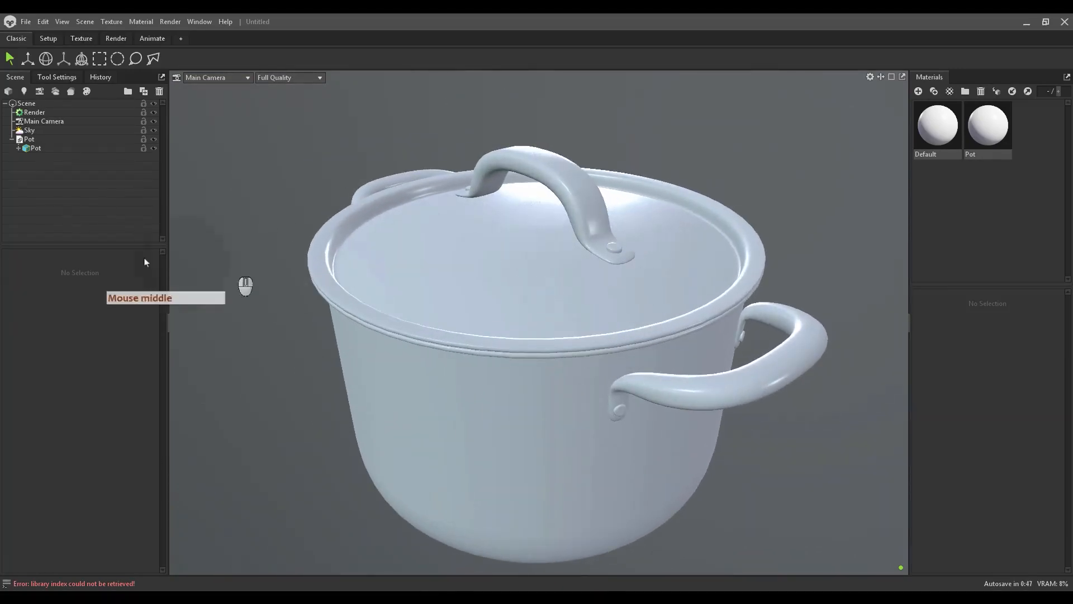
pyautogui.keyDown('alt'); pyautogui.moveTo(249, 221); pyautogui.dragTo(384, 199); pyautogui.keyUp('alt')
pyautogui.keyDown('alt'); pyautogui.moveTo(383, 195); pyautogui.dragTo(611, 335, button='right'); pyautogui.keyUp('alt')
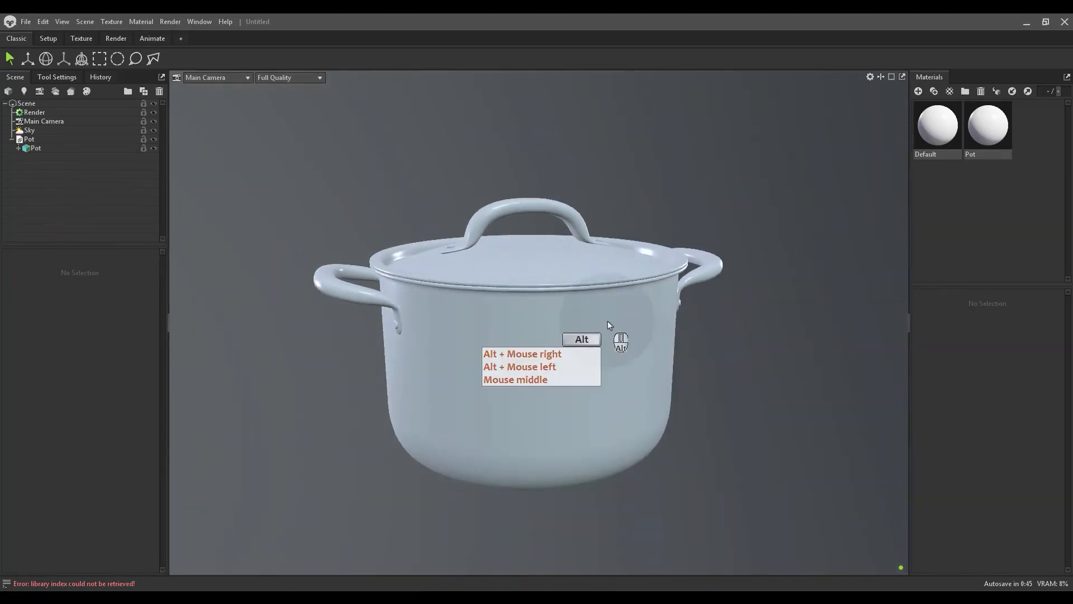
pyautogui.keyDown('alt'); pyautogui.moveTo(611, 335); pyautogui.dragTo(554, 302, button='middle'); pyautogui.keyUp('alt')
pyautogui.keyDown('alt'); pyautogui.moveTo(553, 302); pyautogui.dragTo(520, 302); pyautogui.keyUp('alt')
pyautogui.keyDown('alt'); pyautogui.moveTo(520, 302); pyautogui.dragTo(557, 311, button='right'); pyautogui.keyUp('alt')
pyautogui.keyDown('alt'); pyautogui.moveTo(556, 311); pyautogui.dragTo(566, 293); pyautogui.keyUp('alt')
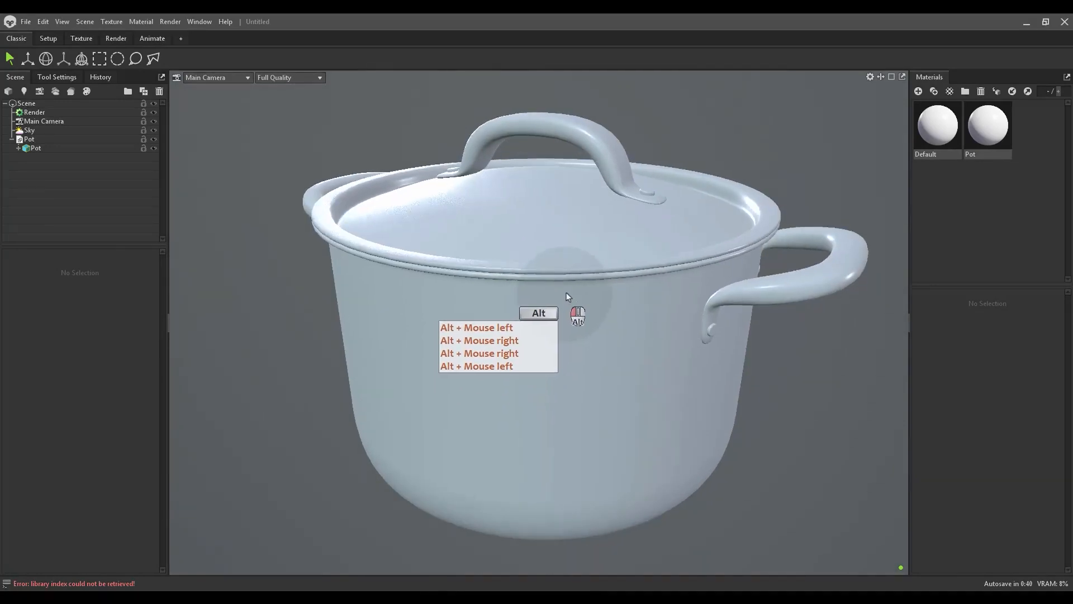
pyautogui.keyDown('alt'); pyautogui.moveTo(566, 293); pyautogui.dragTo(579, 273, button='middle'); pyautogui.keyUp('alt')
pyautogui.keyDown('alt'); pyautogui.moveTo(579, 273); pyautogui.dragTo(532, 286); pyautogui.keyUp('alt')
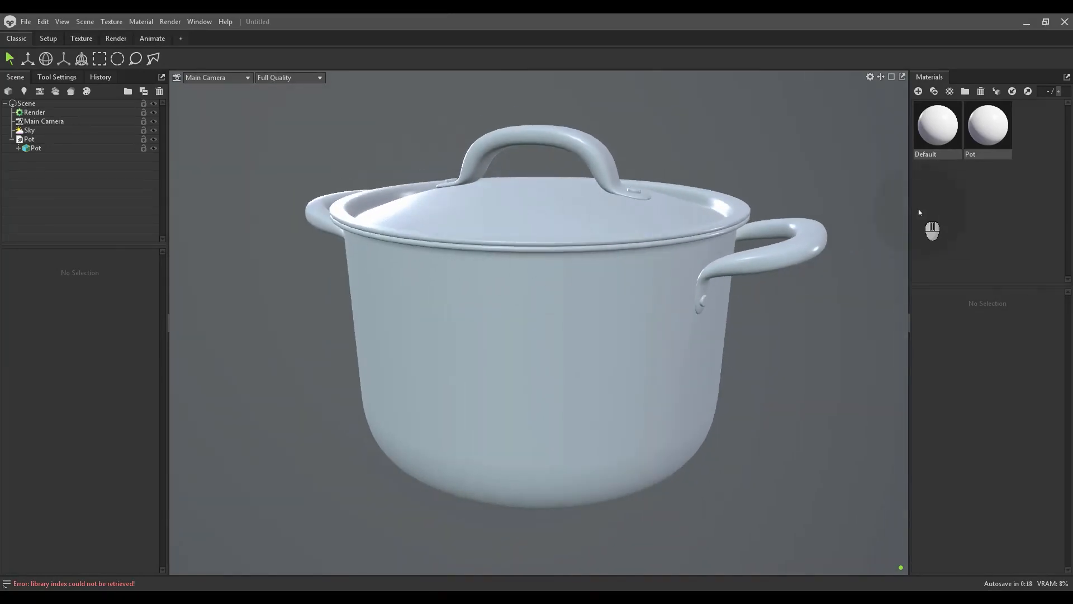
# Step: Create a new material and name it SubstancePotMaterial
pyautogui.click(921, 117)
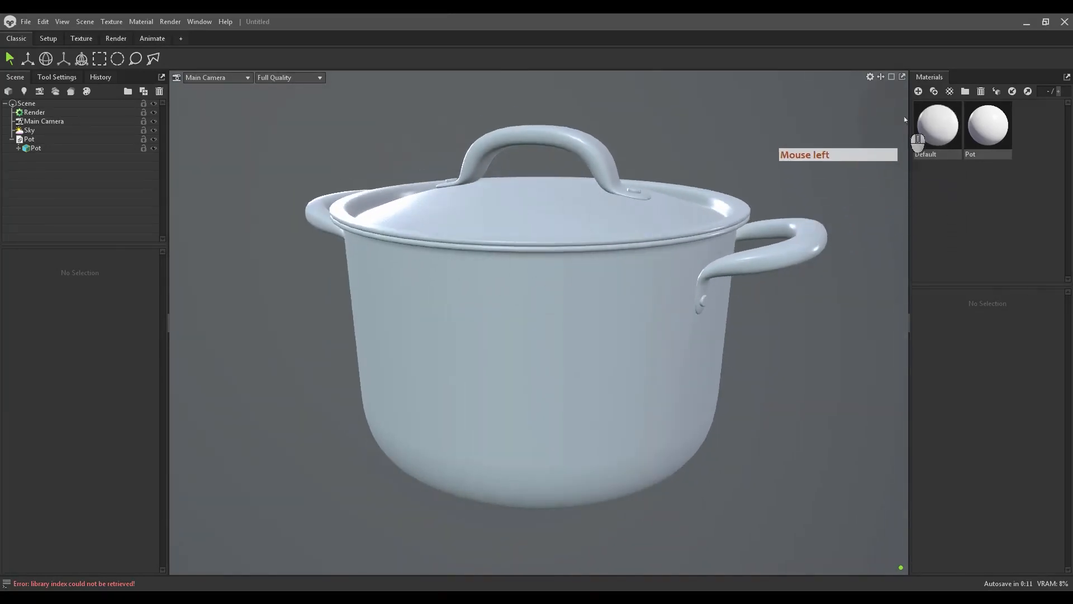
pyautogui.click(919, 92)
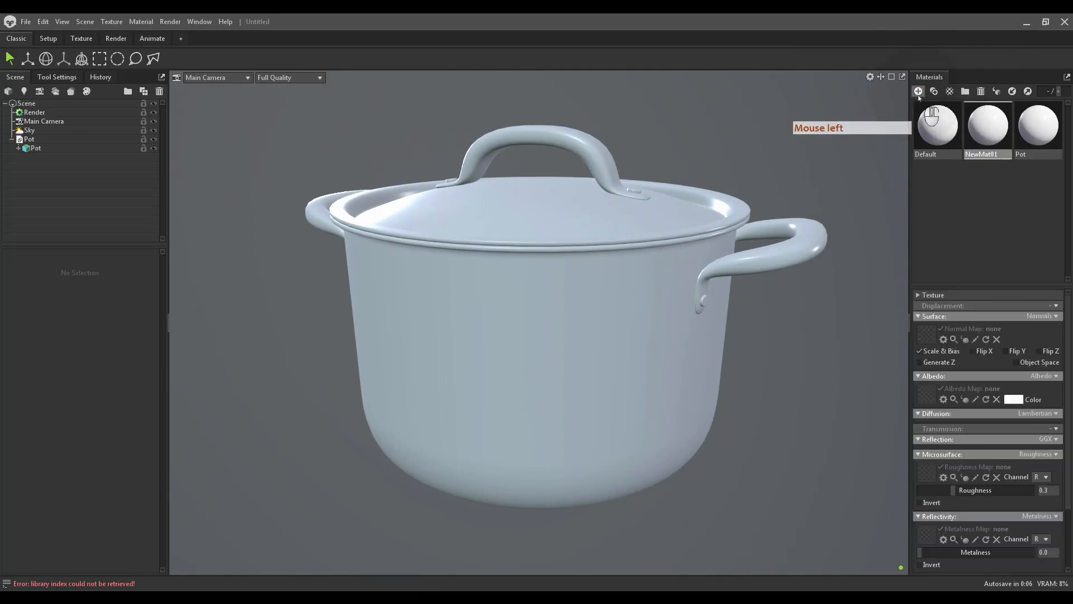
pyautogui.doubleClick(985, 159)
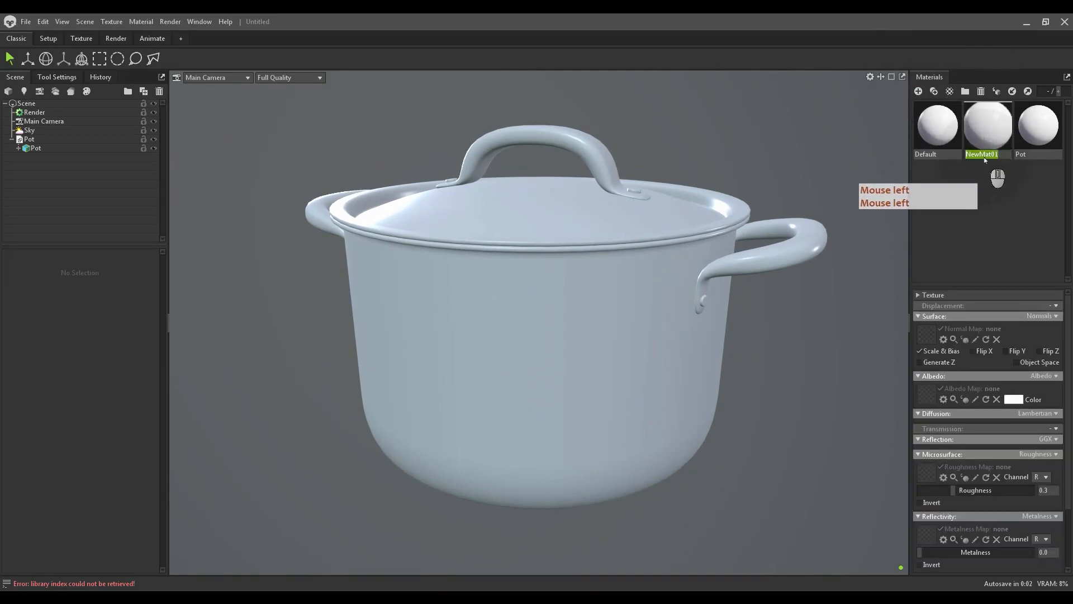
pyautogui.press('shift')
pyautogui.write('Subs')
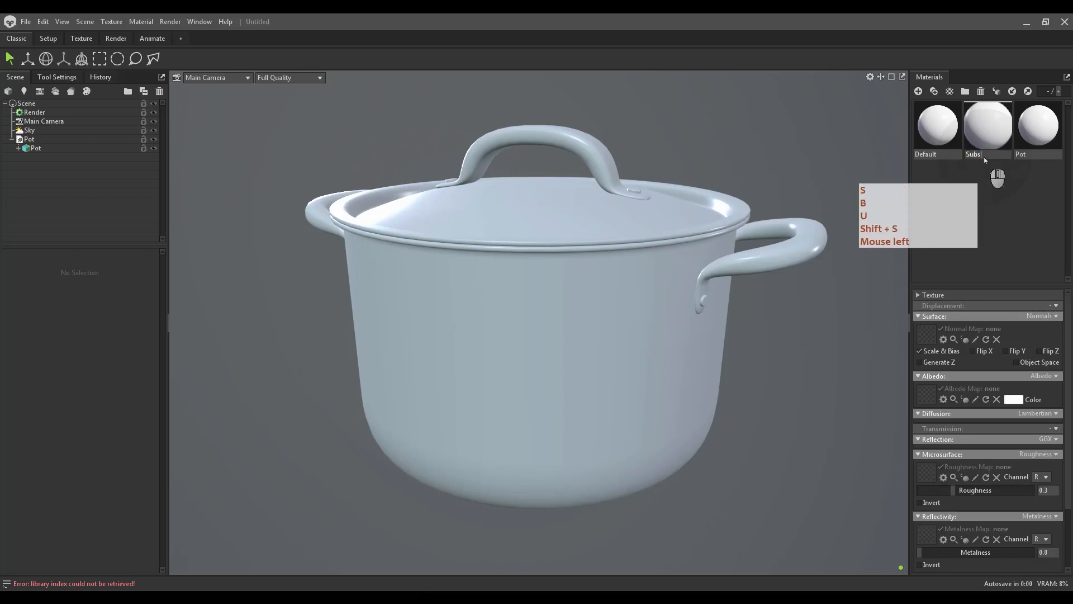
pyautogui.write('tancePot')
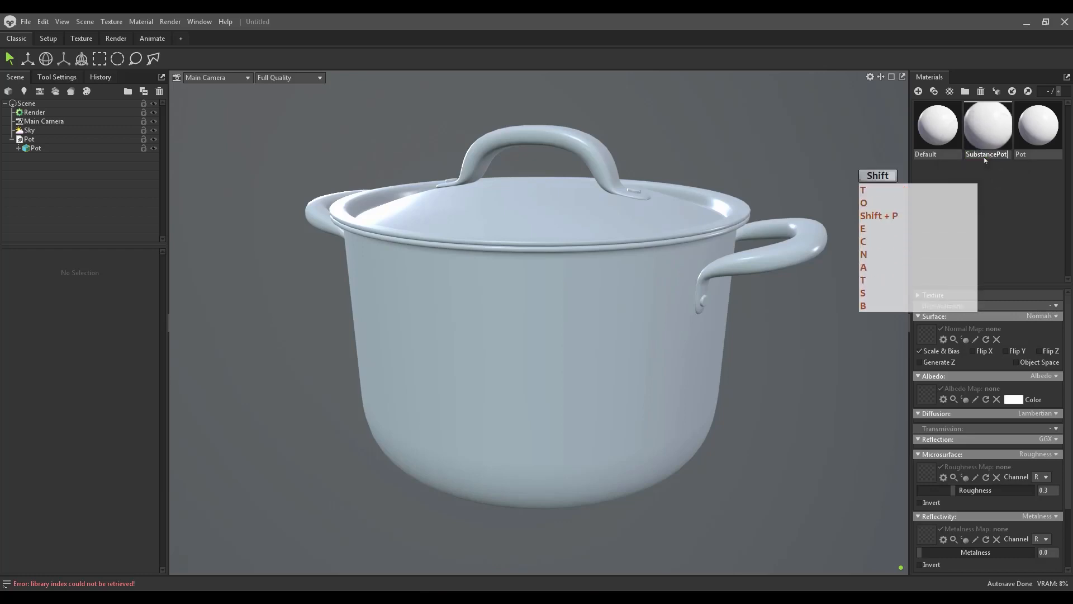
pyautogui.write('Material')
pyautogui.press('Return')
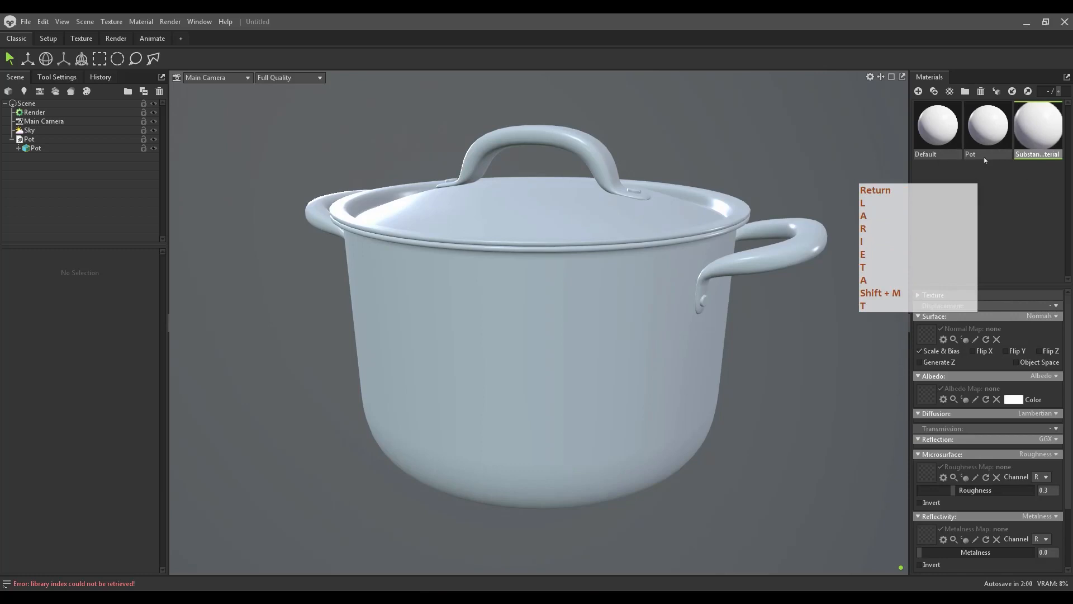
# Step: Apply SubstancePotMaterial to the imported Pot model
pyautogui.click(1049, 139)
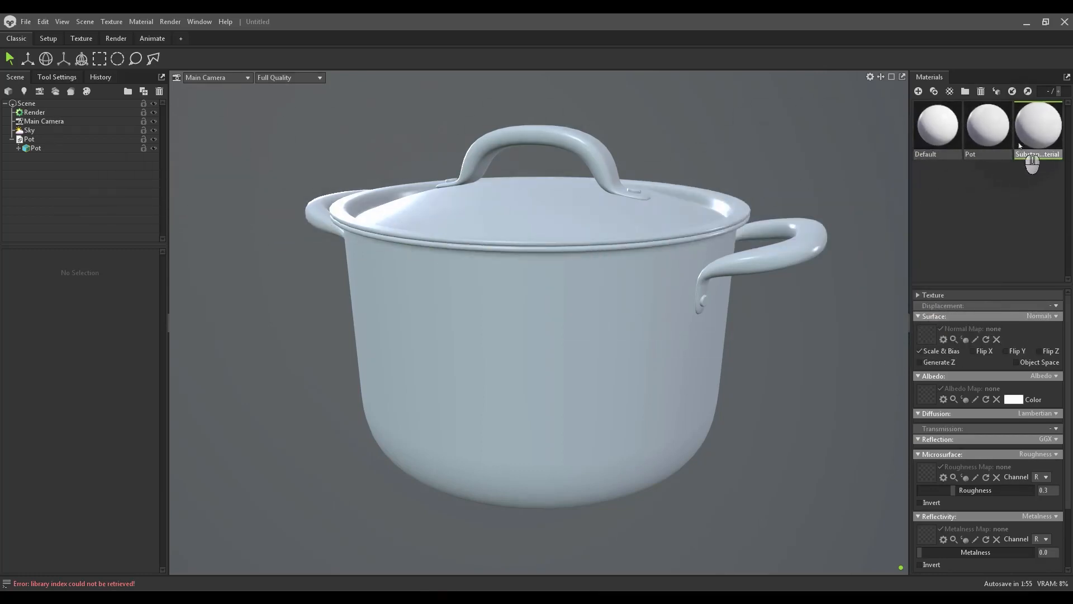
pyautogui.moveTo(1020, 145); pyautogui.dragTo(565, 221)
pyautogui.moveTo(1037, 133); pyautogui.dragTo(29, 141)
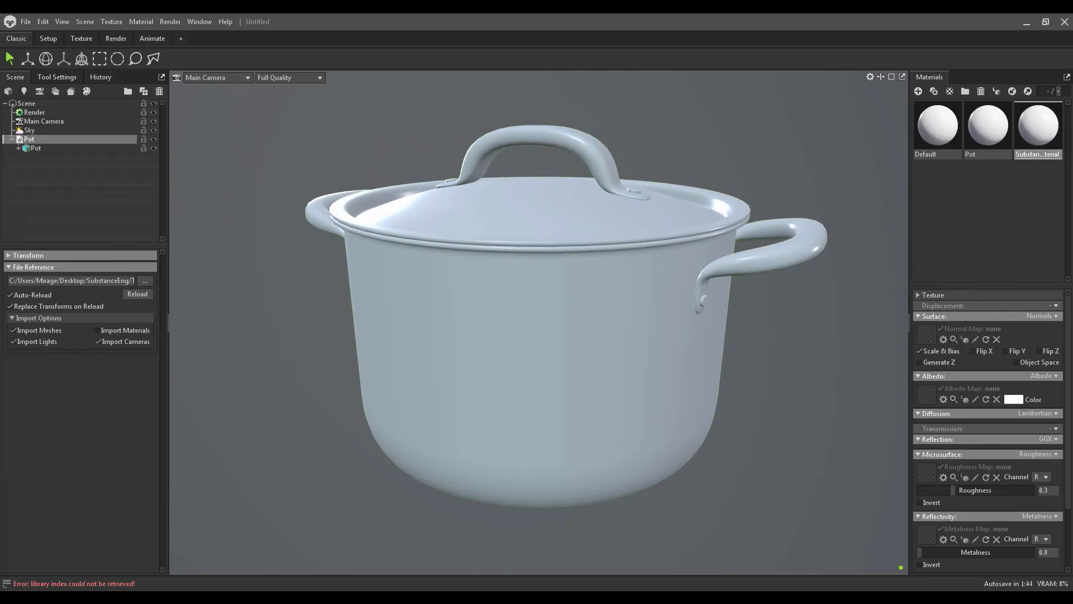
# Step: Load Pot_Pot_BaseColor.png from the texture folder as the albedo map of SubstancePotMaterial
pyautogui.click(927, 398)
pyautogui.click(474, 200)
pyautogui.click(474, 200)
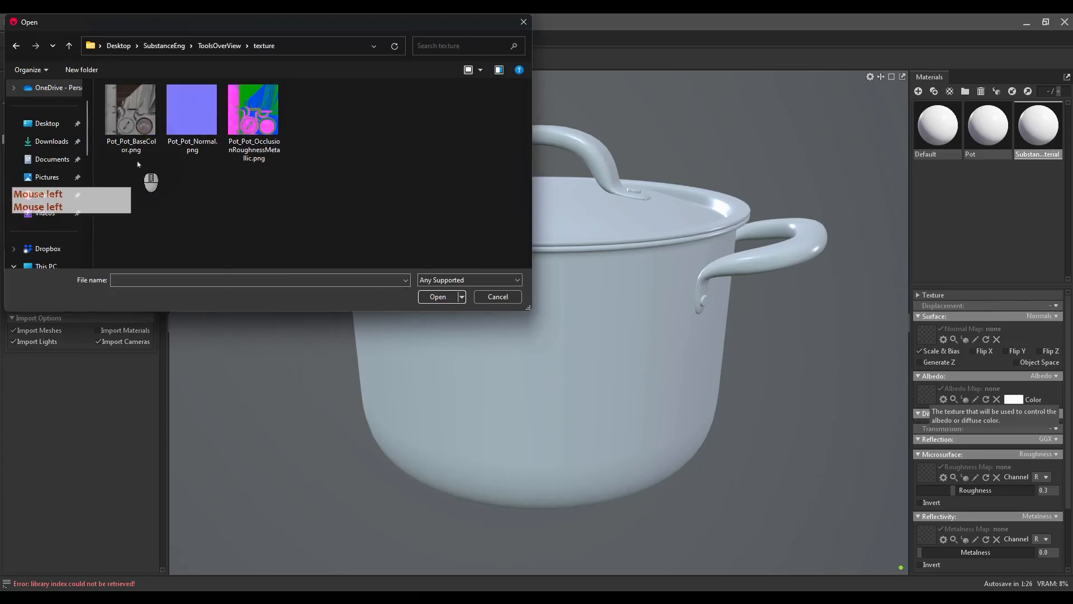
pyautogui.click(132, 126)
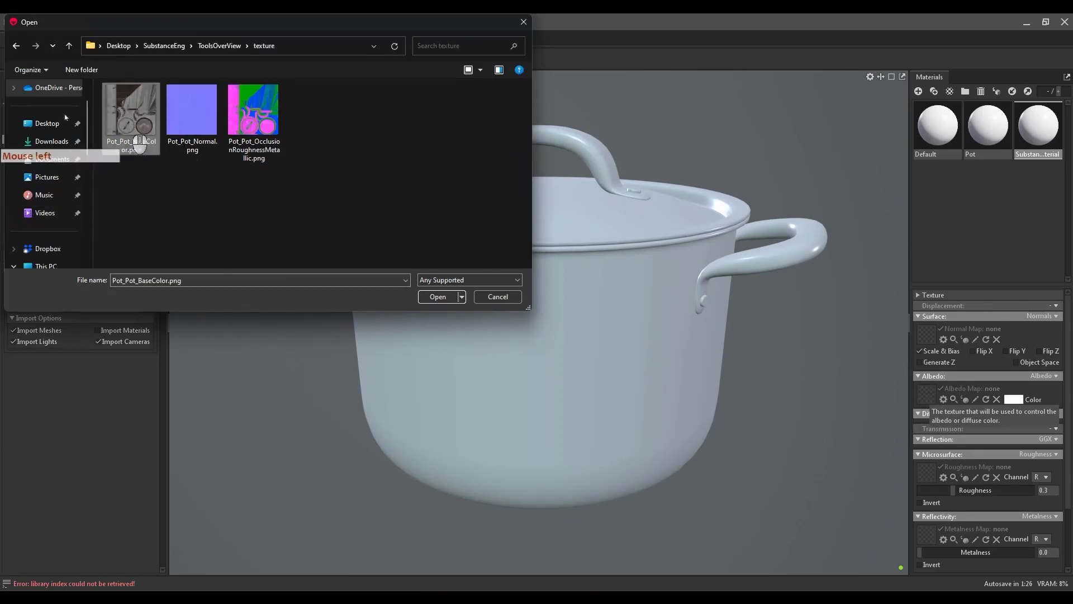
pyautogui.click(439, 300)
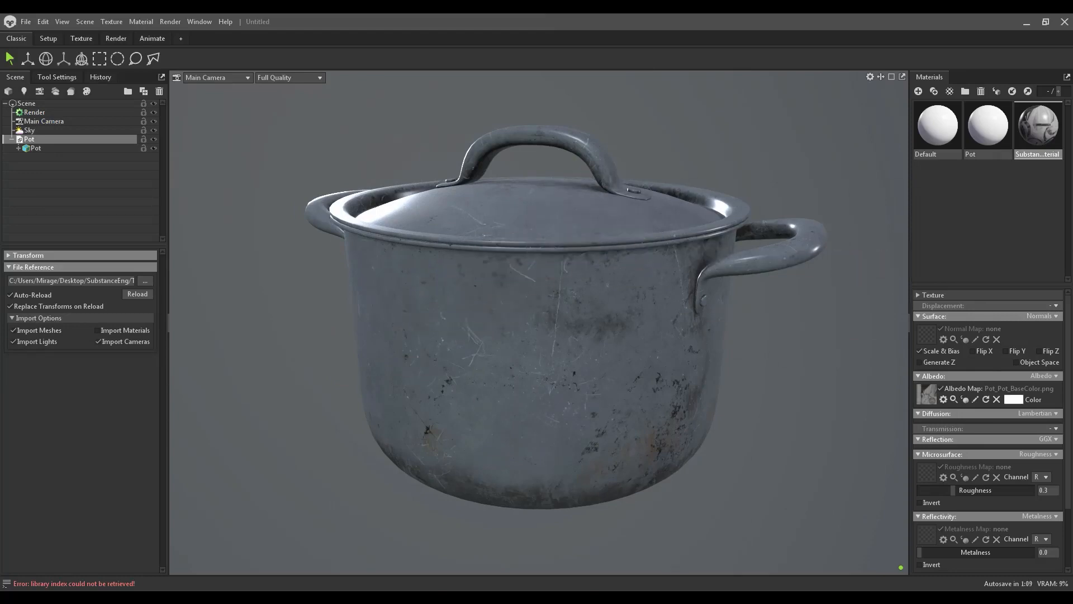
# Step: Switch to File Explorer's texture folder and assign Pot_Pot_Normal.png as the normal map of SubstancePotMaterial
pyautogui.moveTo(1072, 96); pyautogui.dragTo(358, 82)
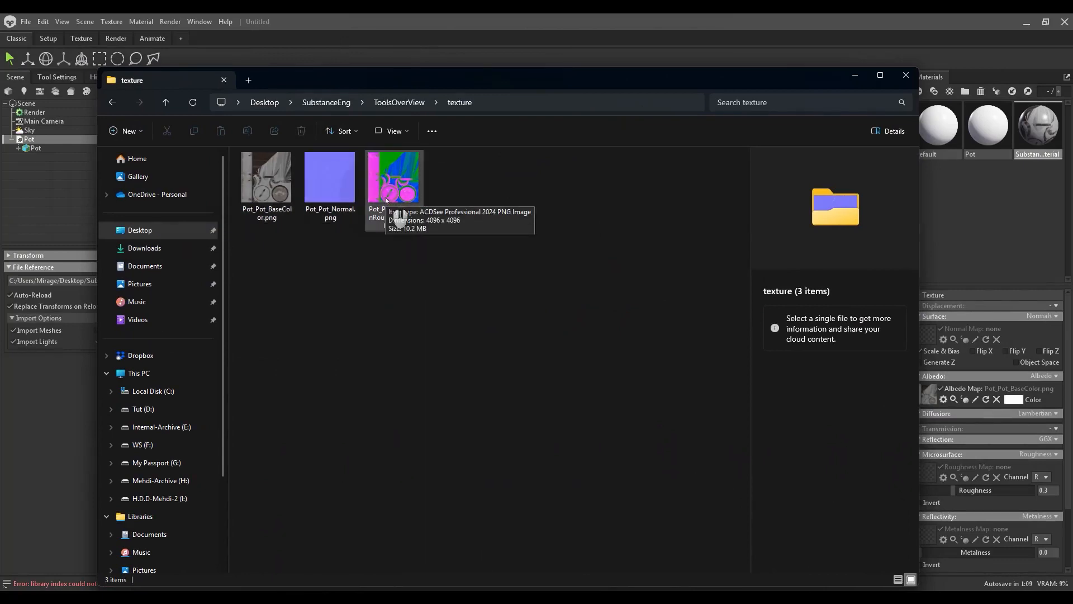
pyautogui.moveTo(472, 90); pyautogui.dragTo(387, 94)
pyautogui.moveTo(262, 197); pyautogui.dragTo(931, 338)
pyautogui.moveTo(959, 358); pyautogui.dragTo(944, 358)
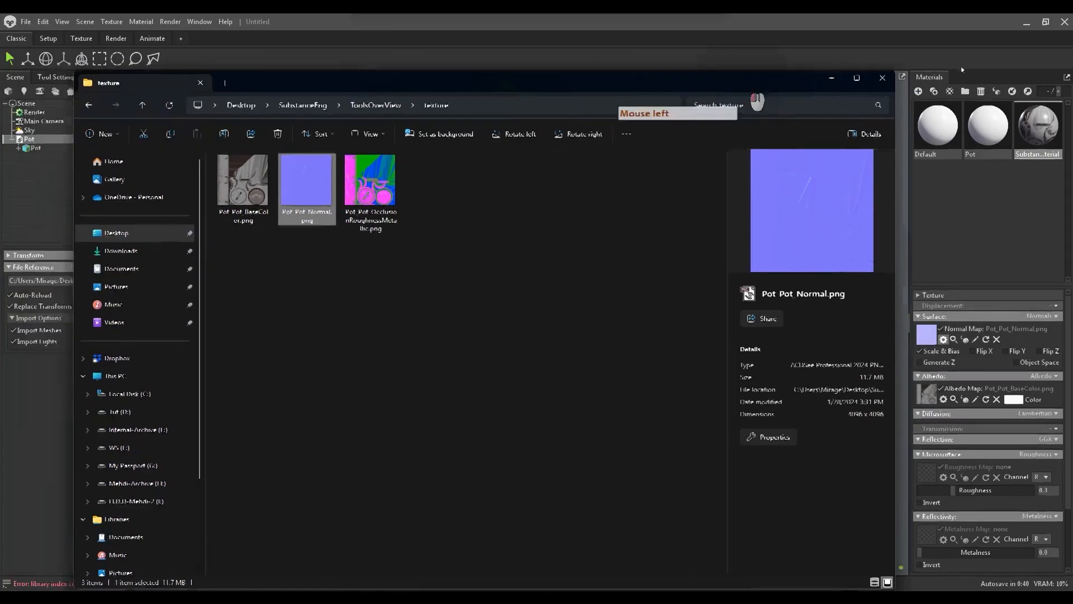
# Step: Return to Marmoset Toolbag and enable Flip Y on the SubstancePotMaterial normal map
pyautogui.click(962, 70)
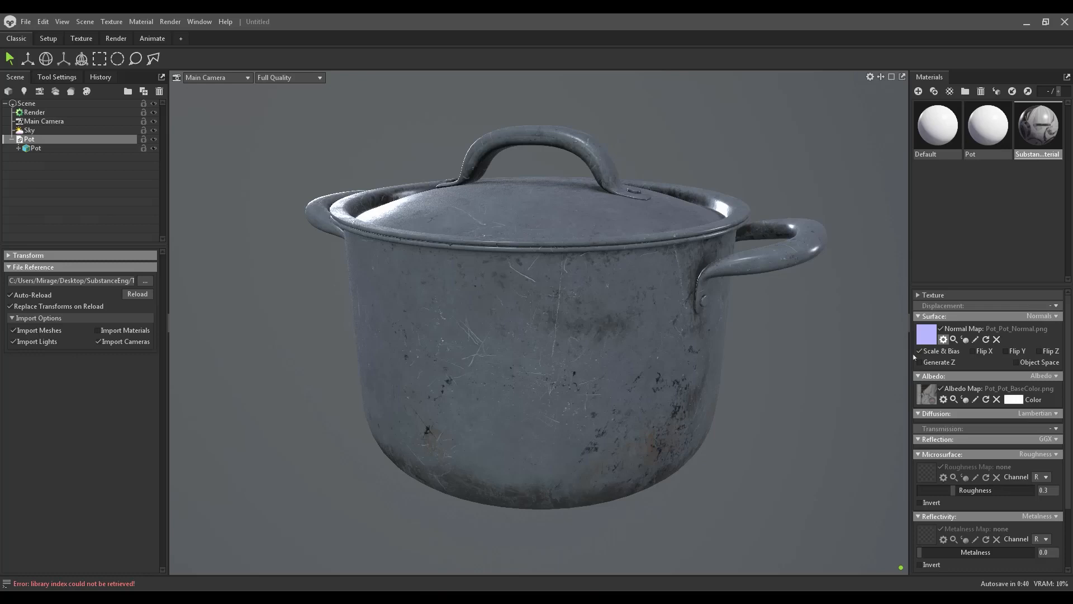
pyautogui.click(1005, 353)
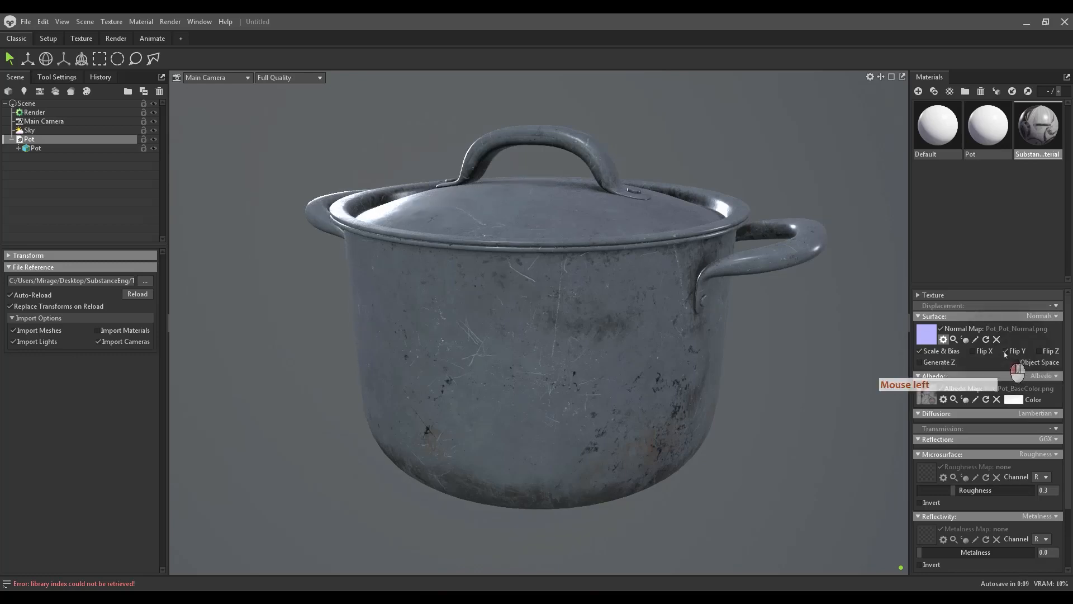
pyautogui.click(1006, 352)
pyautogui.click(1005, 352)
pyautogui.click(1005, 352)
pyautogui.click(1005, 352)
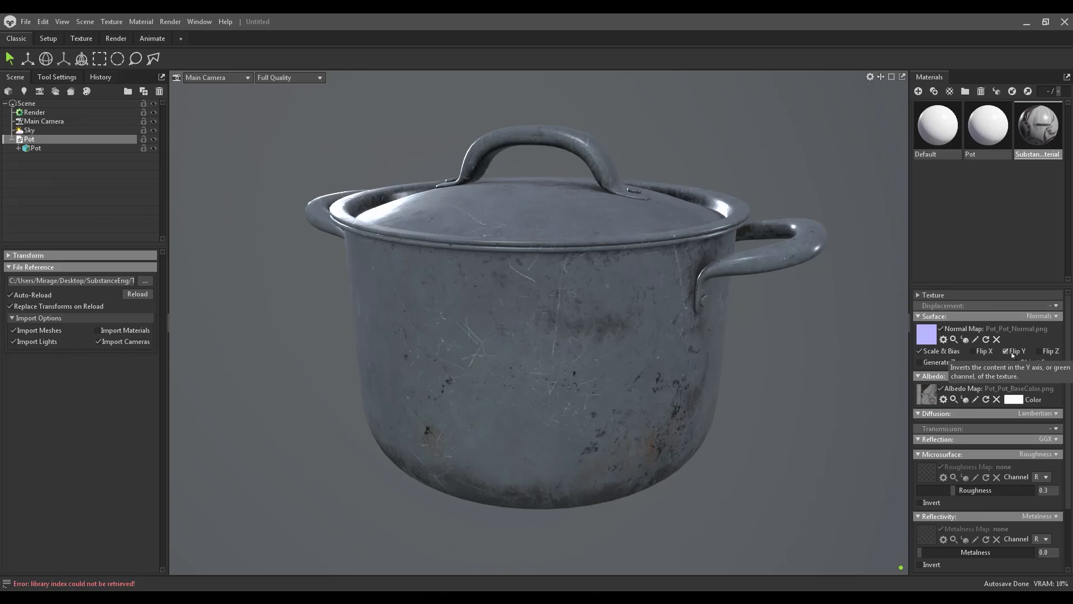
# Step: Enable the Occlusion shader in the Occlusion section of SubstancePotMaterial
pyautogui.scroll(-3, 1001, 428)
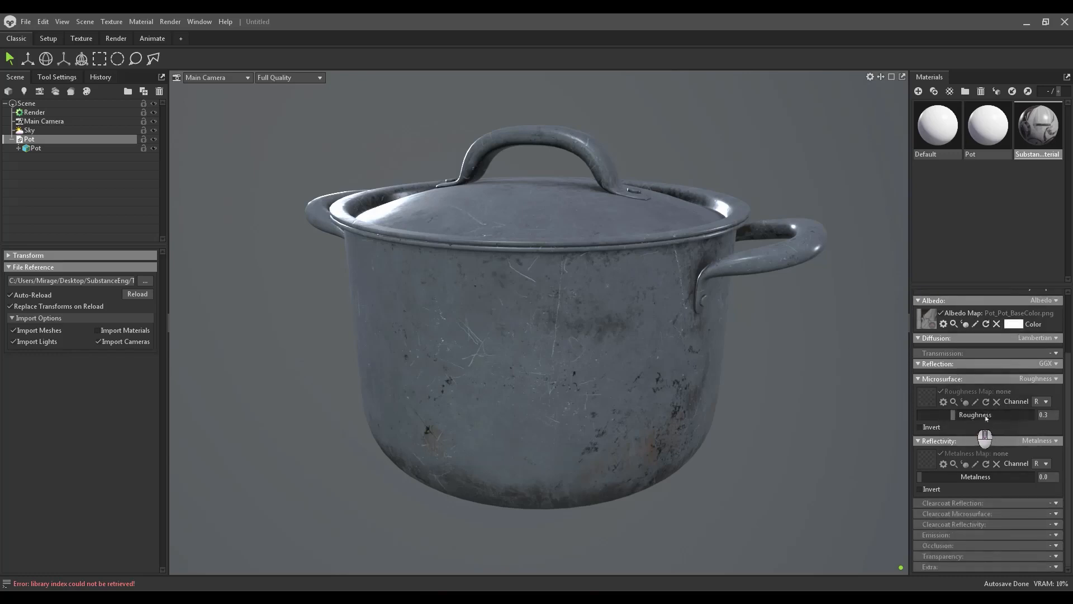
pyautogui.click(1056, 545)
pyautogui.click(1029, 568)
pyautogui.scroll(-3, 1026, 556)
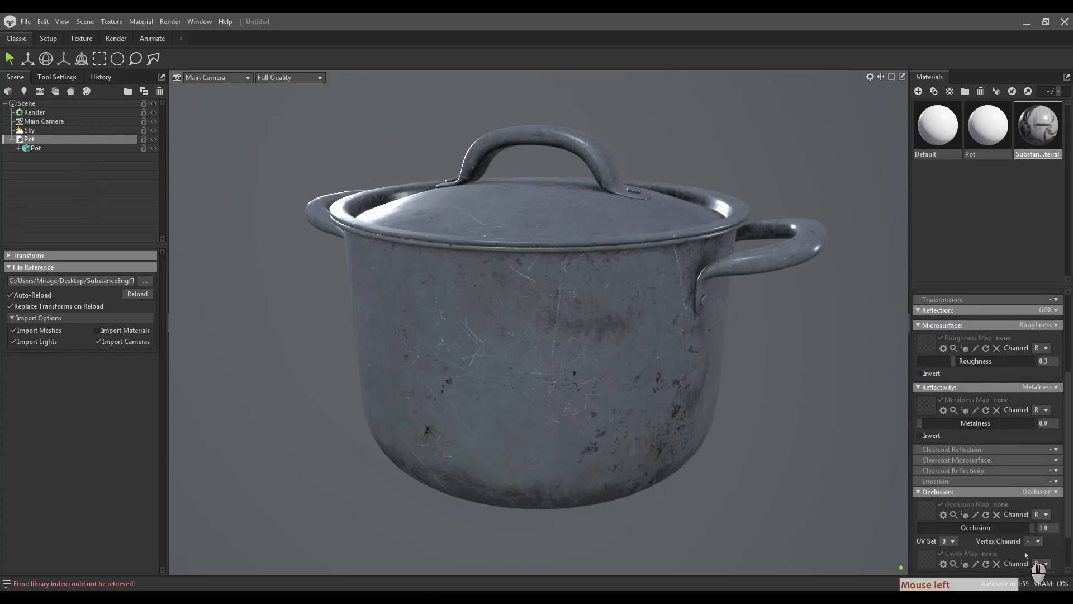
pyautogui.scroll(2, 946, 499)
pyautogui.scroll(-1, 946, 499)
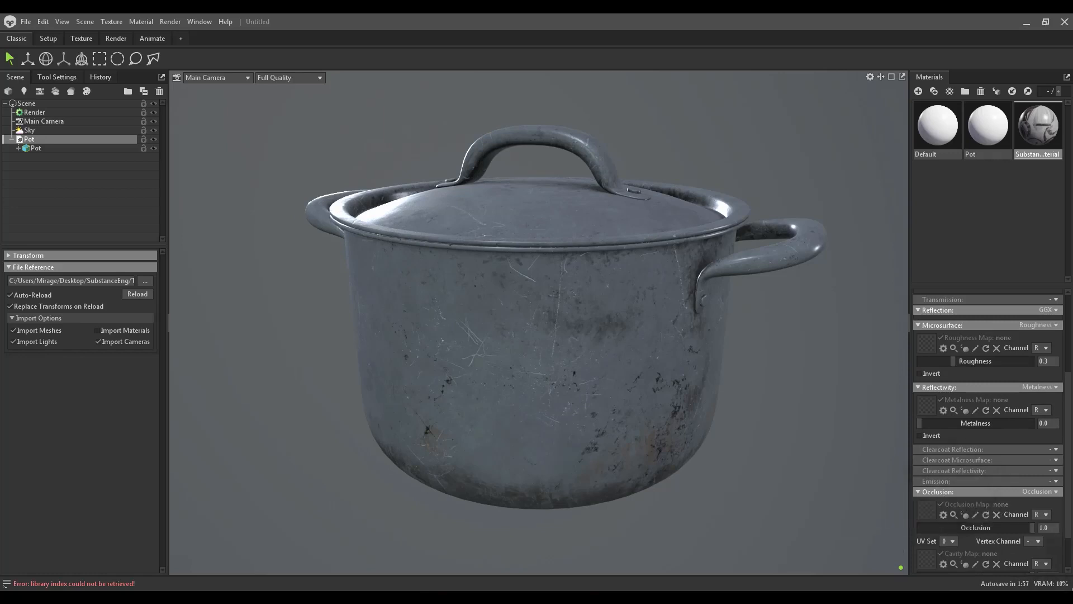
pyautogui.click(1070, 248)
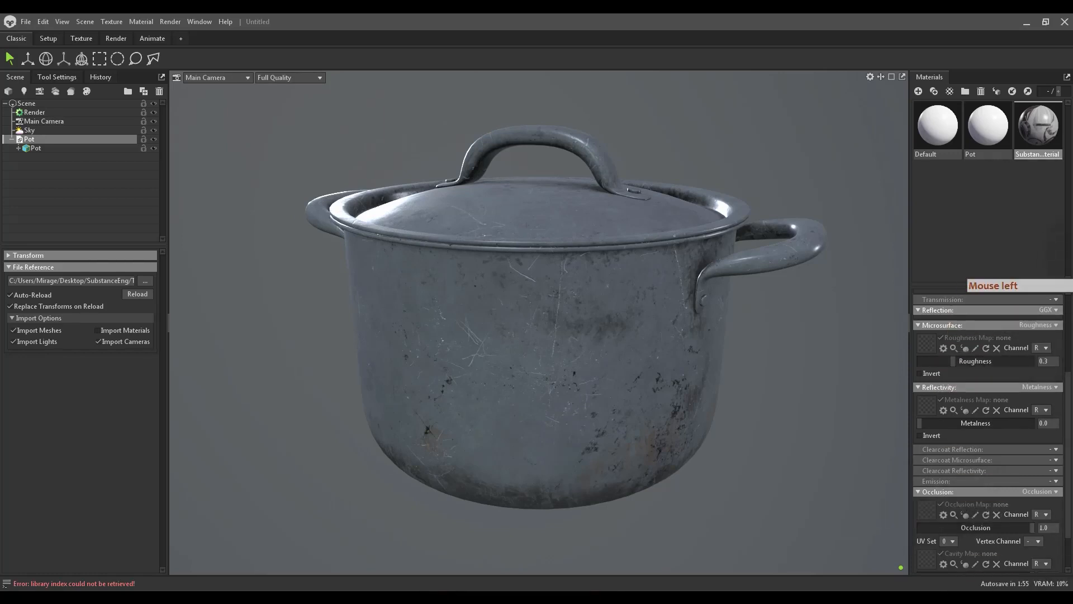
pyautogui.moveTo(662, 85)
pyautogui.mouseDown()
pyautogui.moveTo(699, 98)
pyautogui.moveTo(668, 134)
pyautogui.moveTo(724, 127)
pyautogui.moveTo(717, 96)
pyautogui.mouseUp()
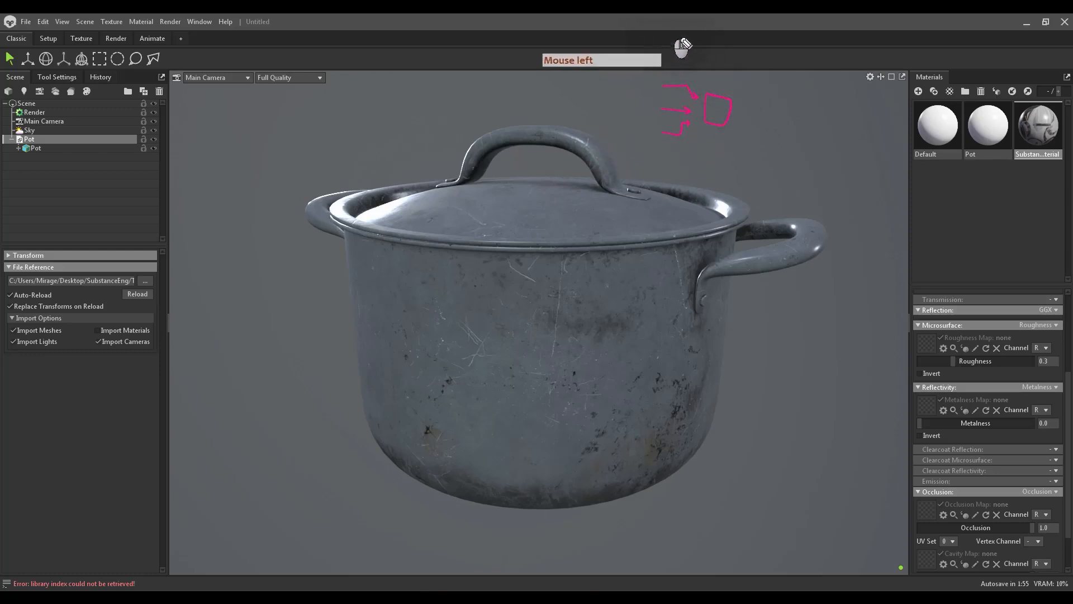
pyautogui.moveTo(722, 154)
pyautogui.mouseDown()
pyautogui.moveTo(724, 181)
pyautogui.moveTo(749, 186)
pyautogui.moveTo(725, 182)
pyautogui.moveTo(723, 144)
pyautogui.moveTo(760, 148)
pyautogui.moveTo(754, 177)
pyautogui.mouseUp()
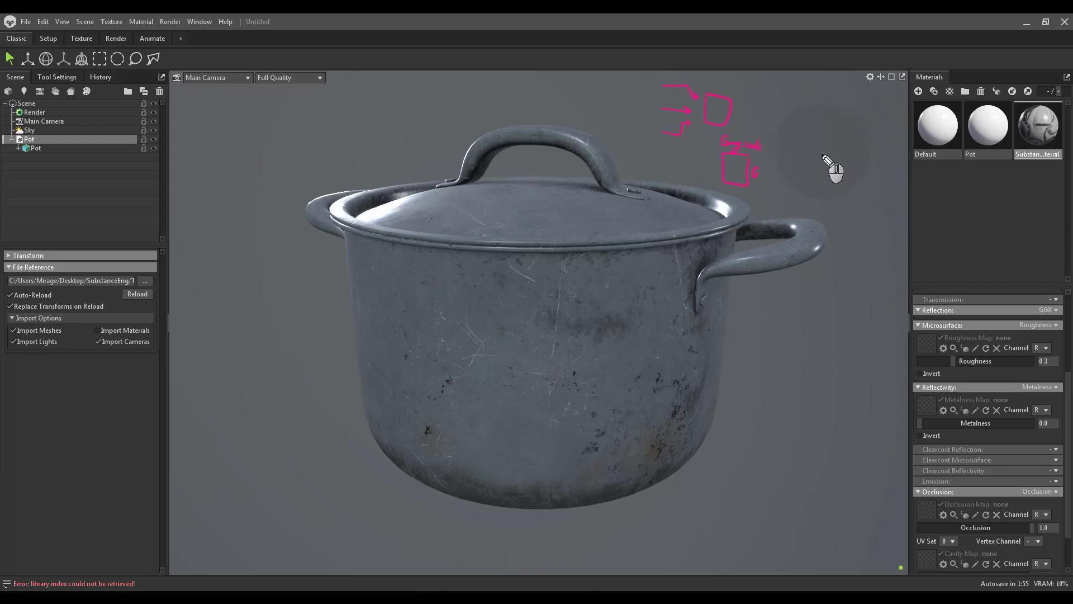
pyautogui.moveTo(833, 160)
pyautogui.mouseDown()
pyautogui.moveTo(807, 161)
pyautogui.moveTo(808, 186)
pyautogui.mouseUp()
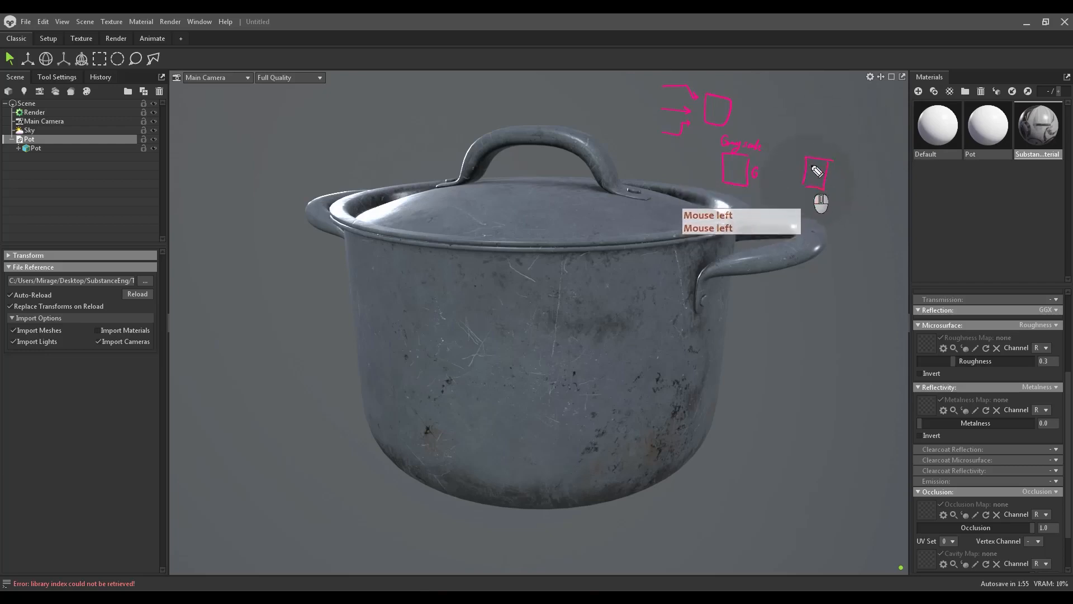
pyautogui.moveTo(813, 139); pyautogui.dragTo(813, 151)
pyautogui.moveTo(816, 145); pyautogui.dragTo(827, 147)
pyautogui.moveTo(829, 147); pyautogui.dragTo(835, 148)
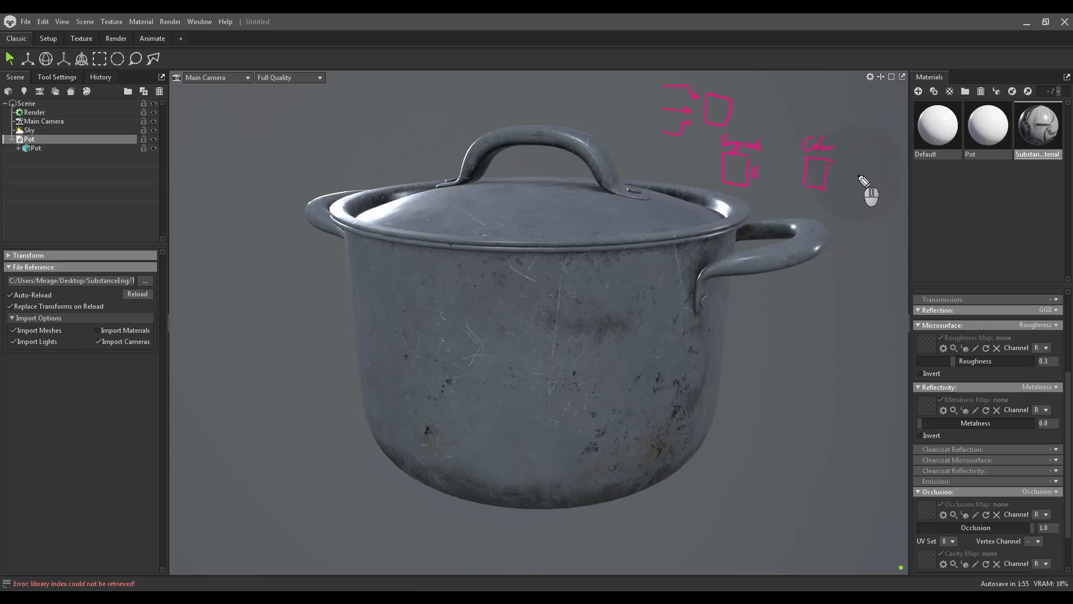
pyautogui.moveTo(846, 155); pyautogui.dragTo(854, 166)
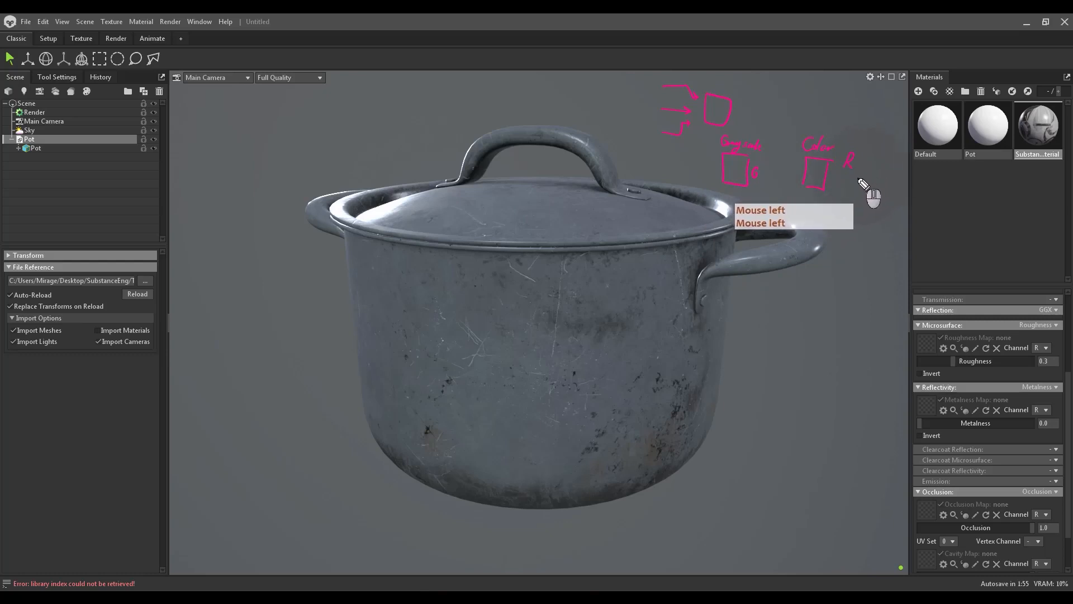
pyautogui.moveTo(850, 177); pyautogui.dragTo(834, 212)
pyautogui.moveTo(834, 211); pyautogui.dragTo(837, 218)
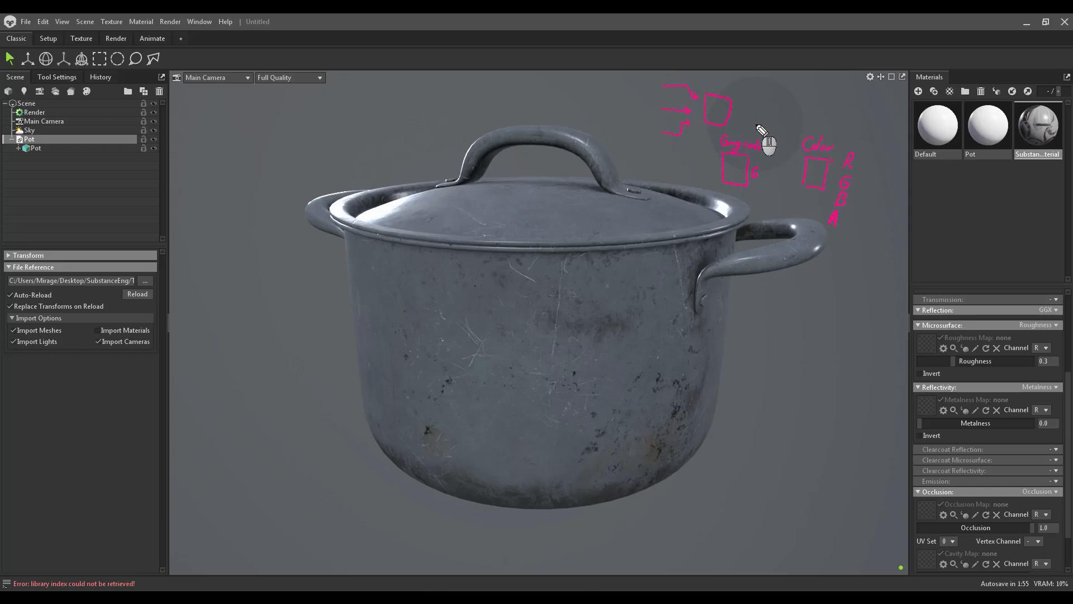
pyautogui.moveTo(854, 162)
pyautogui.mouseDown()
pyautogui.moveTo(867, 165)
pyautogui.moveTo(857, 228)
pyautogui.mouseUp()
# Step: Switch to File Explorer's texture folder and assign Pot_Pot_OcclusionRoughnessMetallic.png as the roughness map of SubstancePotMaterial
pyautogui.moveTo(1072, 93); pyautogui.dragTo(502, 96)
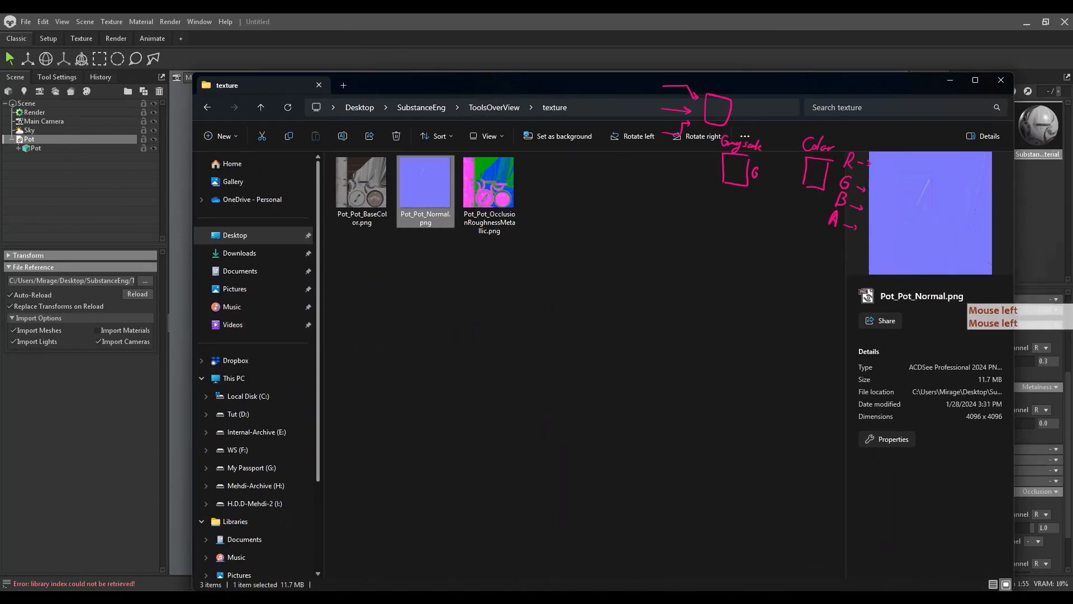
pyautogui.click(475, 285)
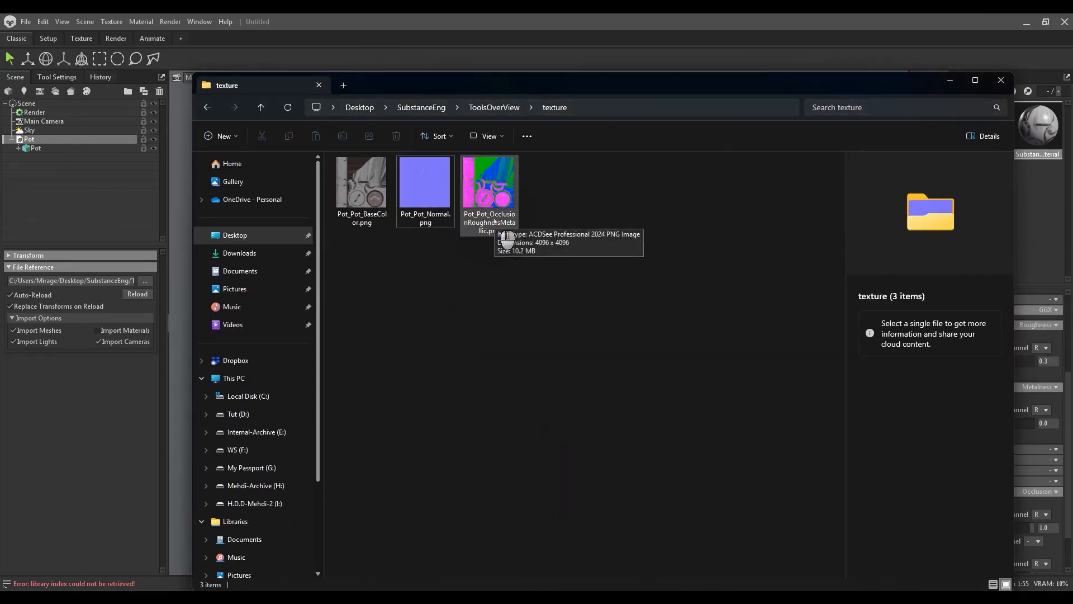
pyautogui.moveTo(592, 92); pyautogui.dragTo(373, 71)
pyautogui.moveTo(269, 168); pyautogui.dragTo(931, 349)
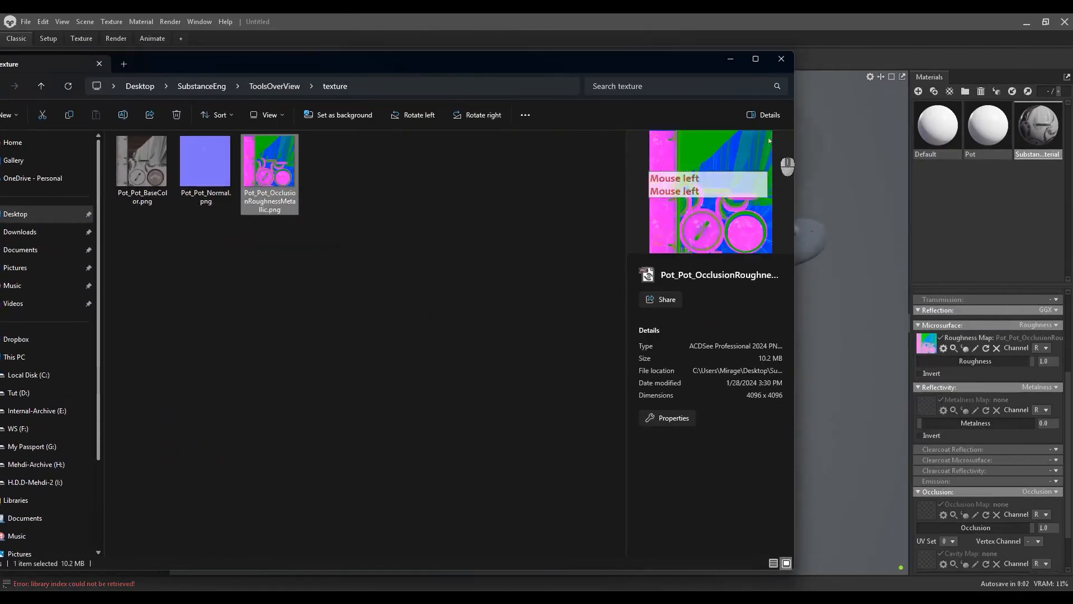
pyautogui.click(730, 58)
# Step: Open a preview of the roughness map texture and isolate its red channel for inspection
pyautogui.doubleClick(924, 342)
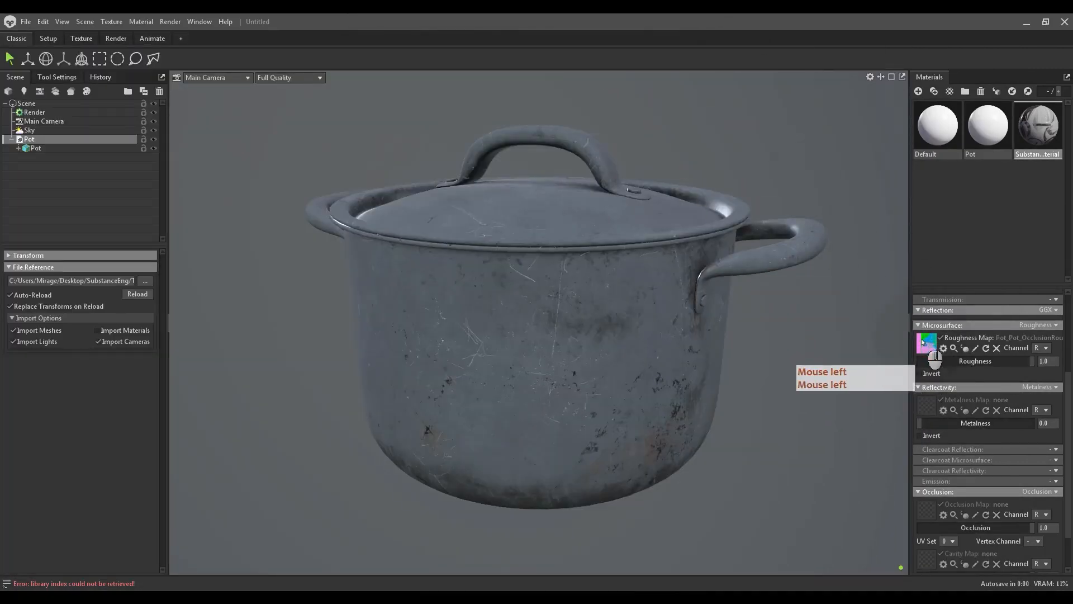
pyautogui.click(498, 297)
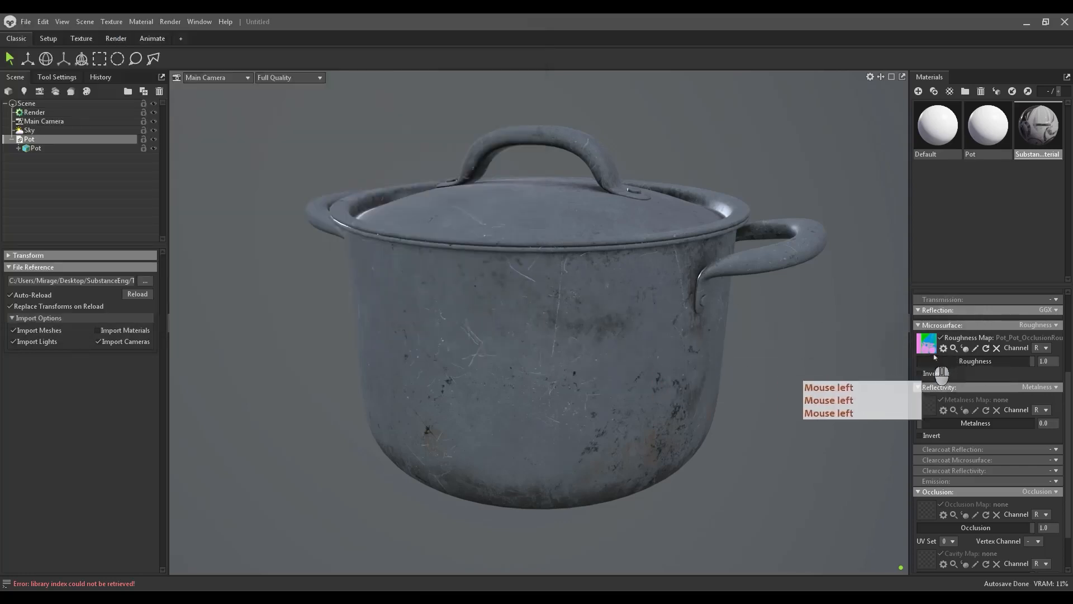
pyautogui.click(953, 348)
pyautogui.moveTo(614, 164); pyautogui.dragTo(786, 179)
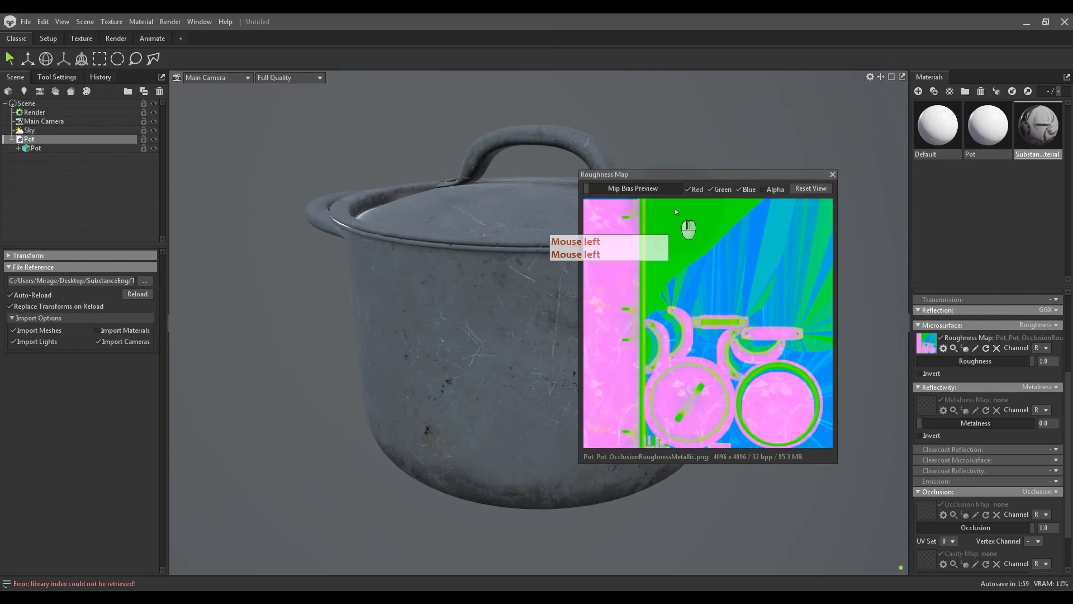
pyautogui.click(710, 189)
pyautogui.click(739, 189)
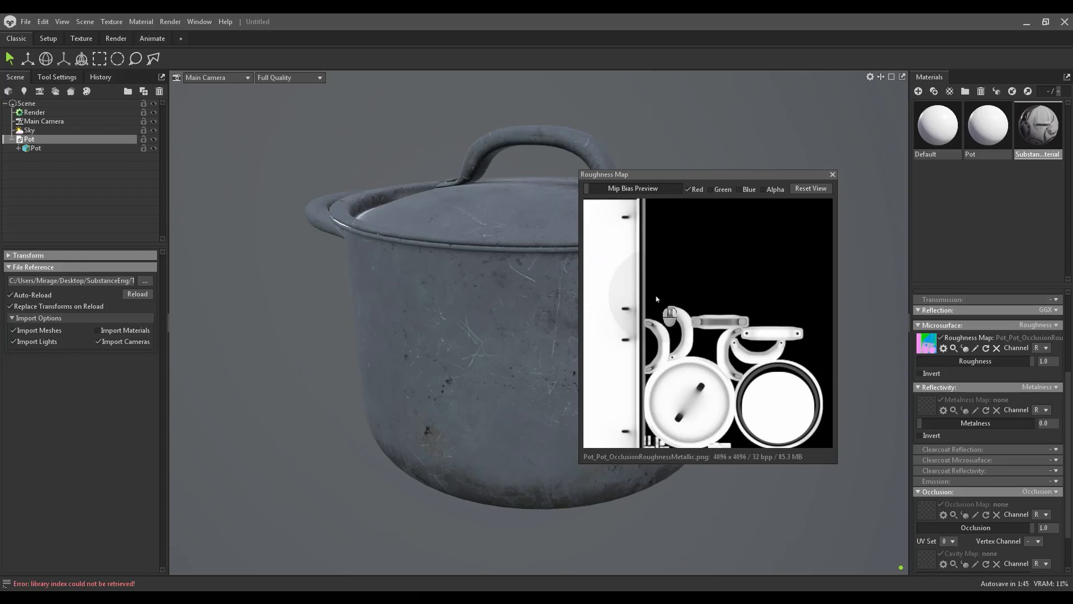
# Step: Examine only the green channel of the texture in the Roughness Map preview
pyautogui.click(715, 190)
pyautogui.click(688, 189)
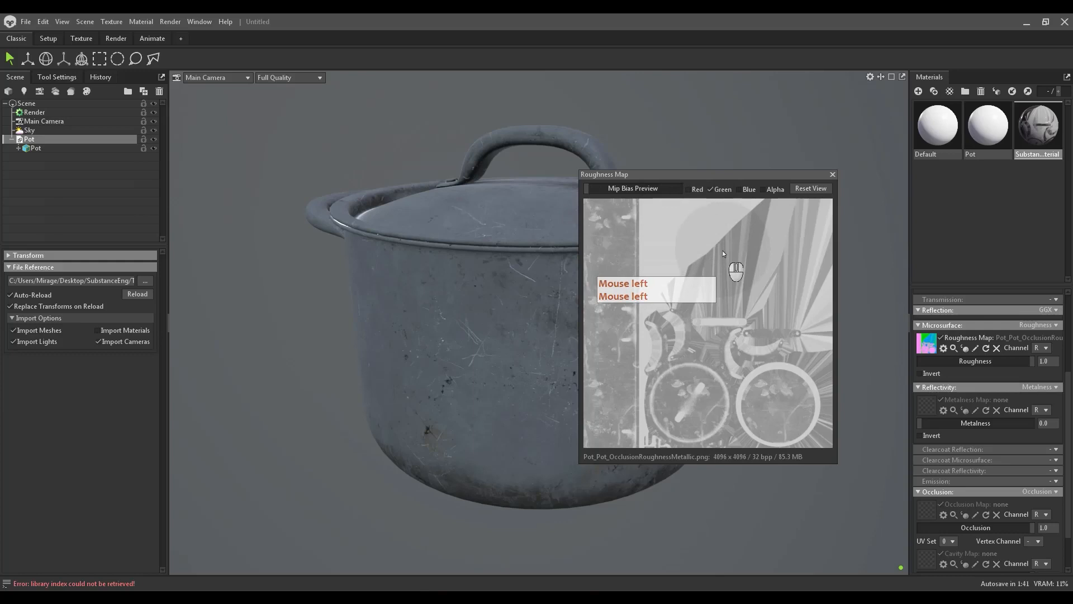
pyautogui.moveTo(724, 250); pyautogui.dragTo(725, 319)
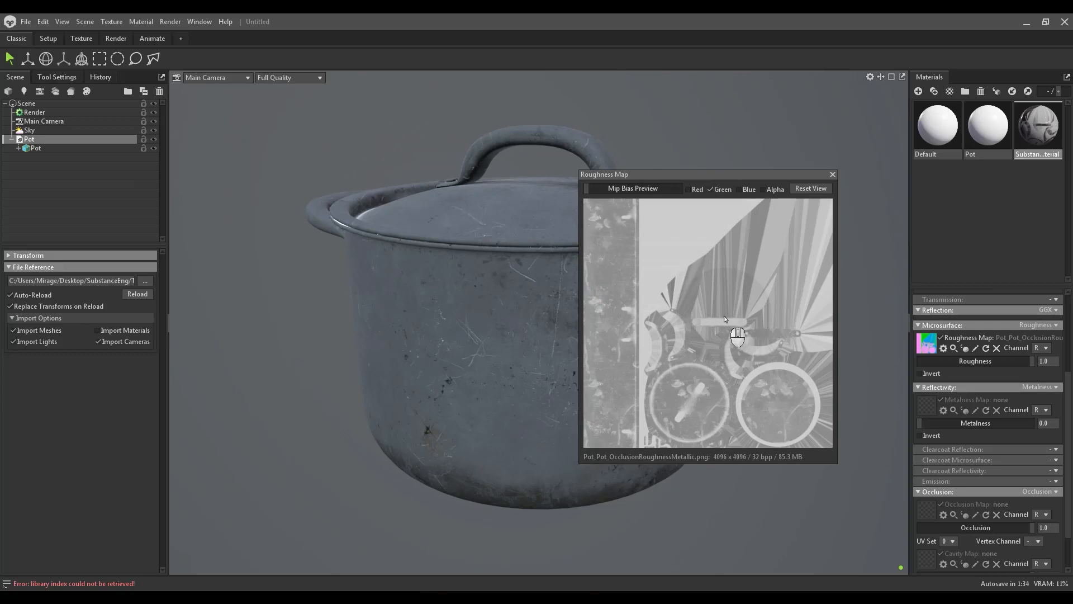
# Step: Examine only the blue channel, then show all three color channels again and close the preview
pyautogui.click(740, 190)
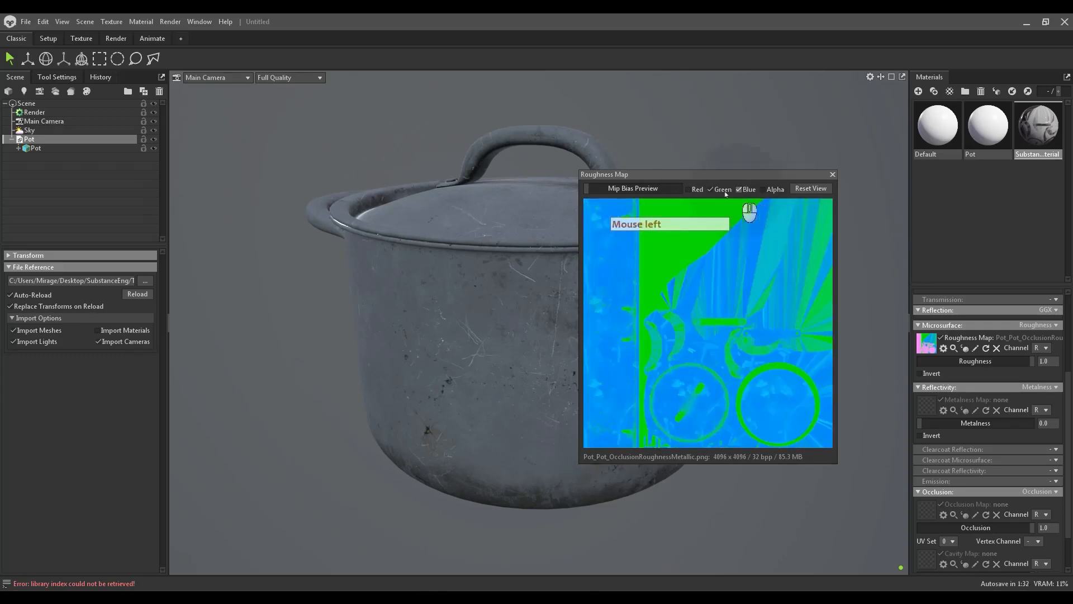
pyautogui.click(709, 189)
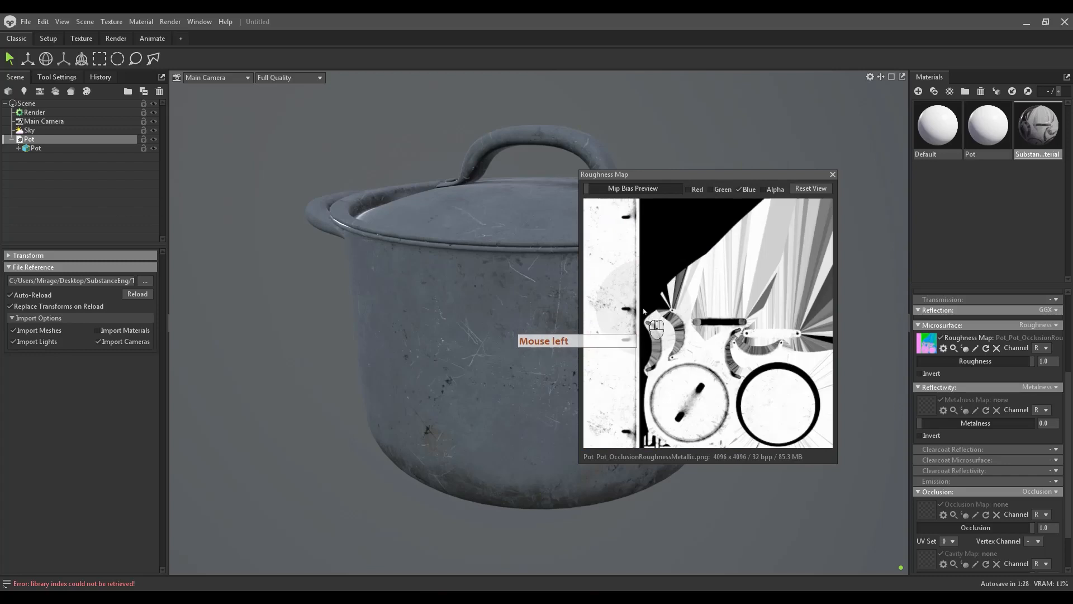
pyautogui.click(710, 190)
pyautogui.click(697, 192)
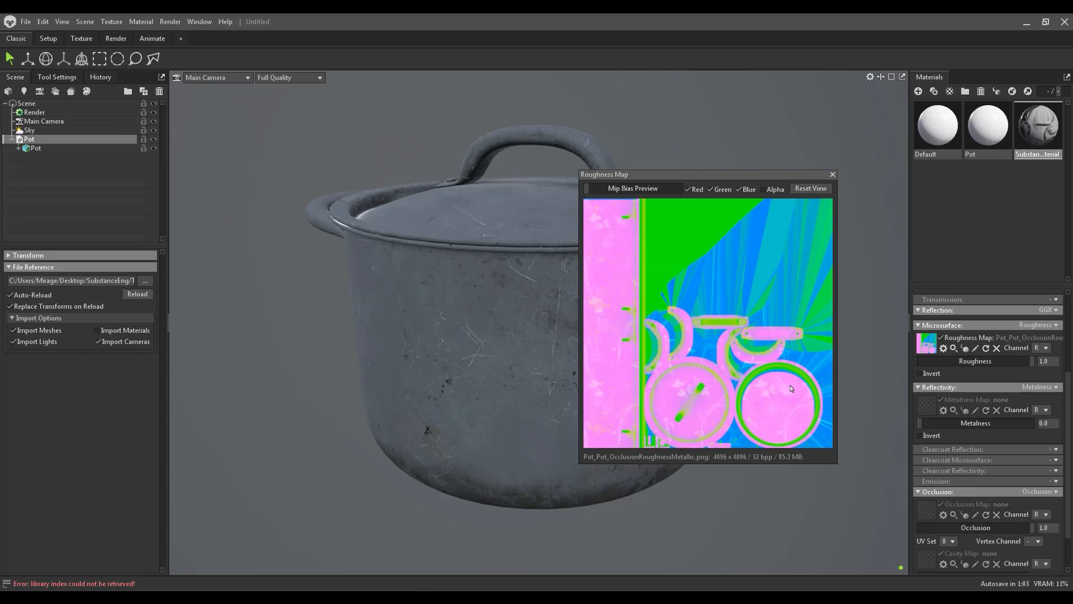
pyautogui.click(833, 174)
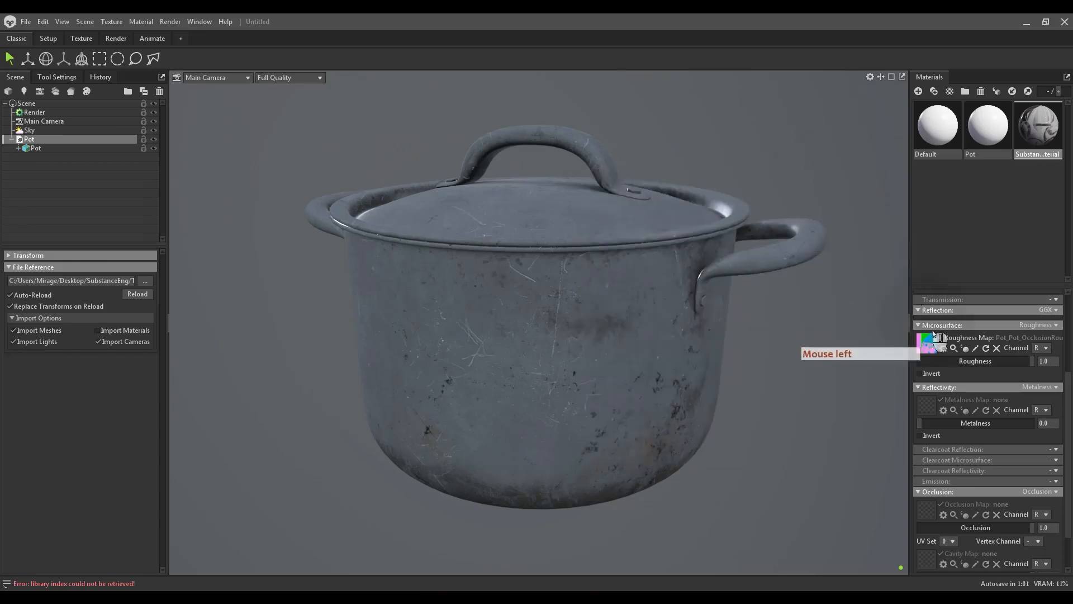
# Step: Copy the roughness map texture and paste it into the metalness map and occlusion map slots
pyautogui.rightClick(923, 342)
pyautogui.click(935, 358)
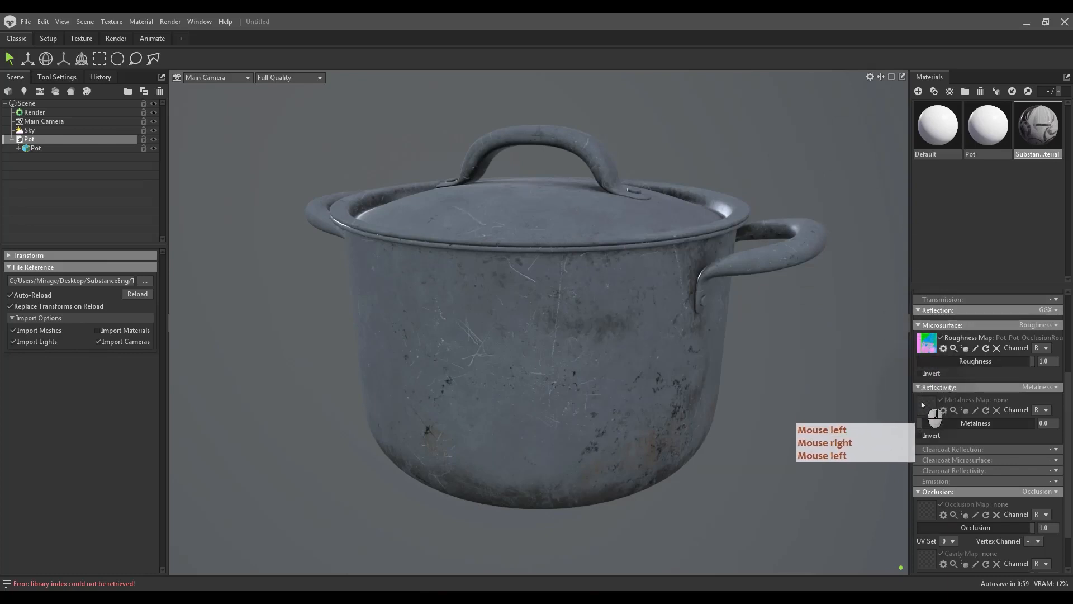
pyautogui.rightClick(924, 409)
pyautogui.rightClick(927, 512)
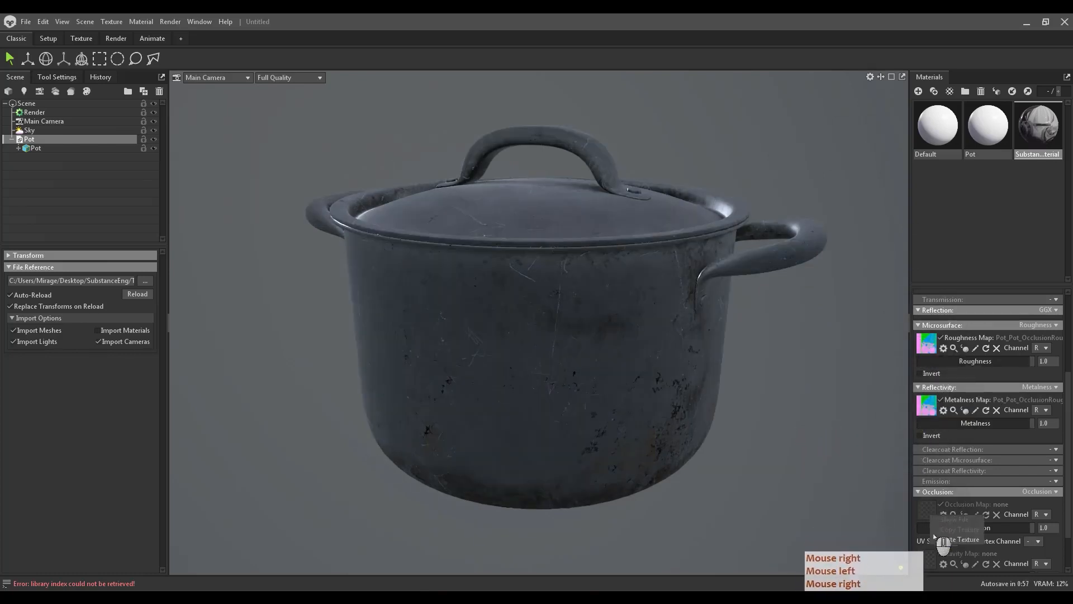
pyautogui.click(945, 530)
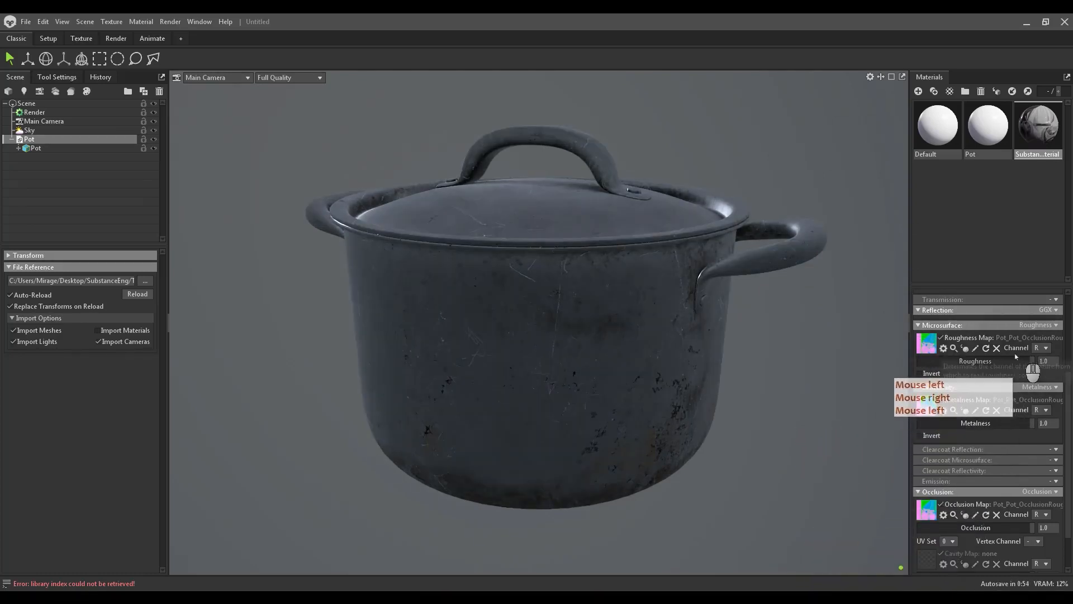
# Step: Set the roughness map channel to G and the metalness map channel to B, and check the pot's surface
pyautogui.click(1040, 349)
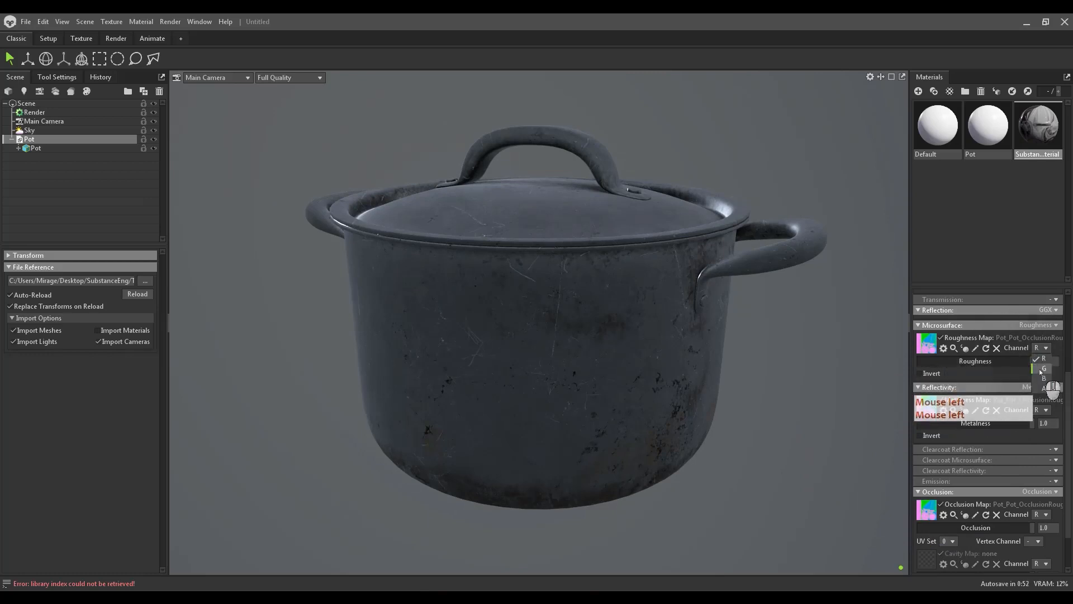
pyautogui.click(1043, 369)
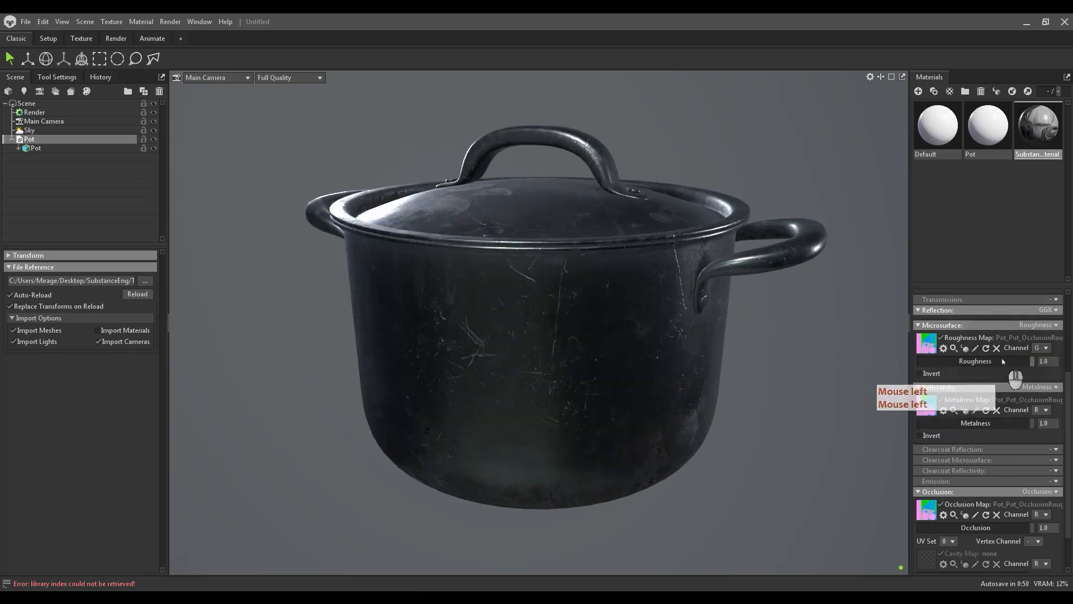
pyautogui.click(1041, 410)
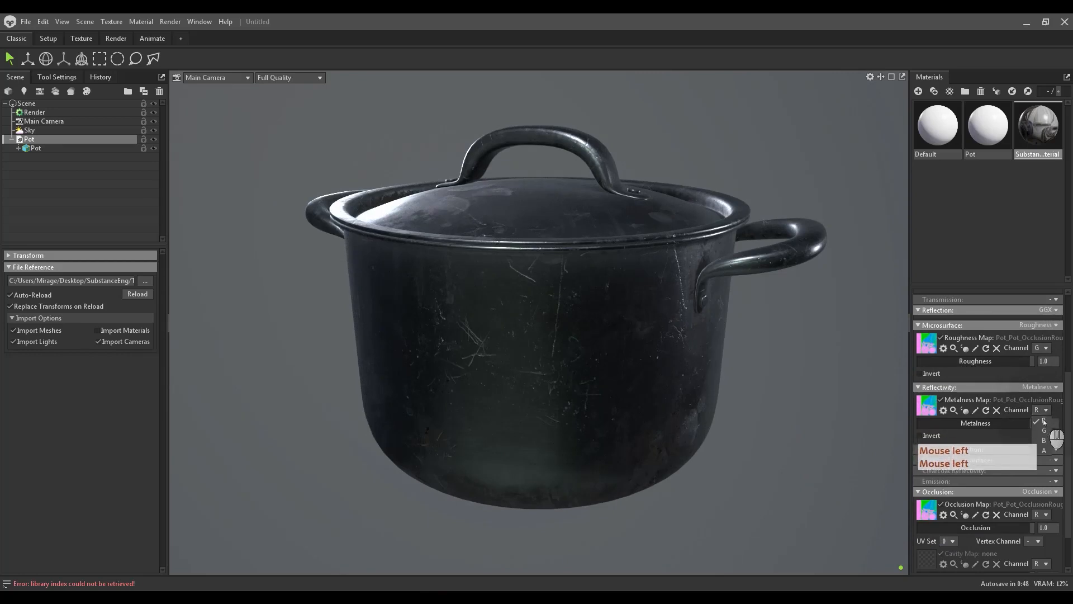
pyautogui.click(1044, 441)
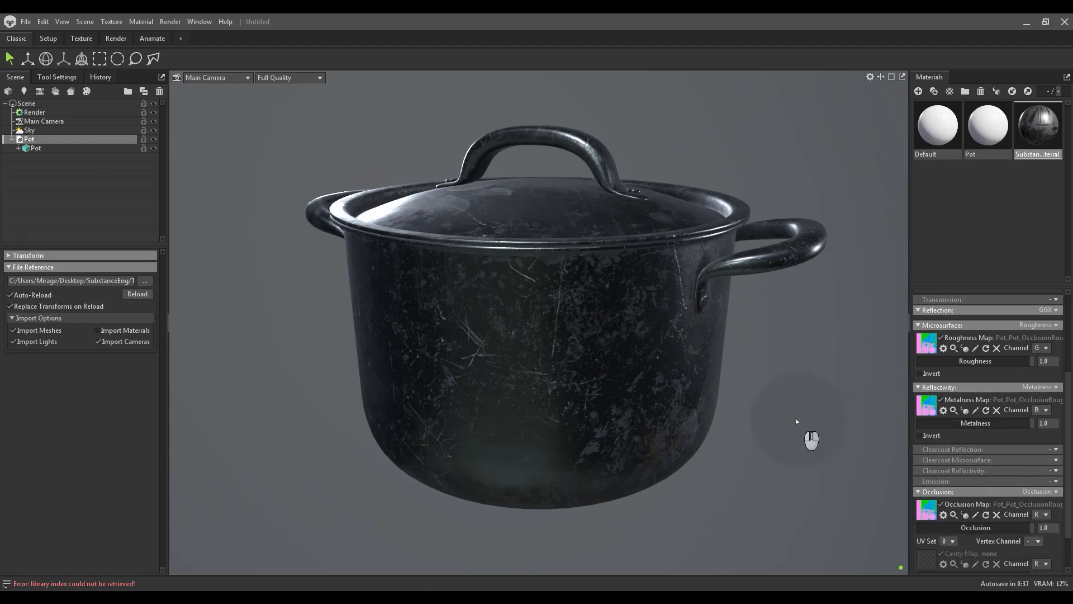
pyautogui.scroll(-2, 951, 419)
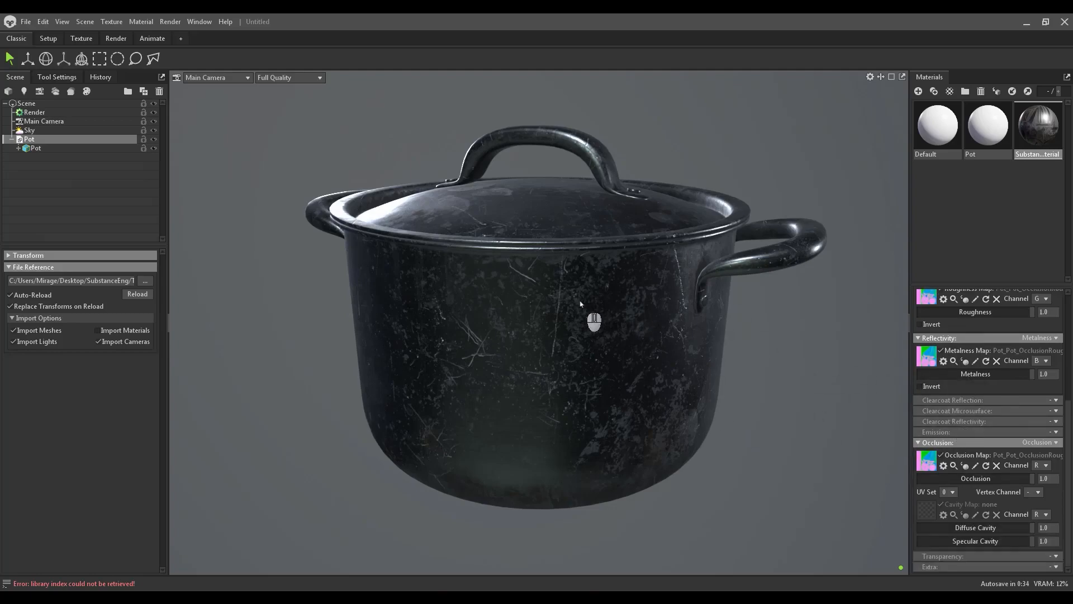
pyautogui.keyDown('alt'); pyautogui.moveTo(643, 302); pyautogui.dragTo(296, 306); pyautogui.keyUp('alt')
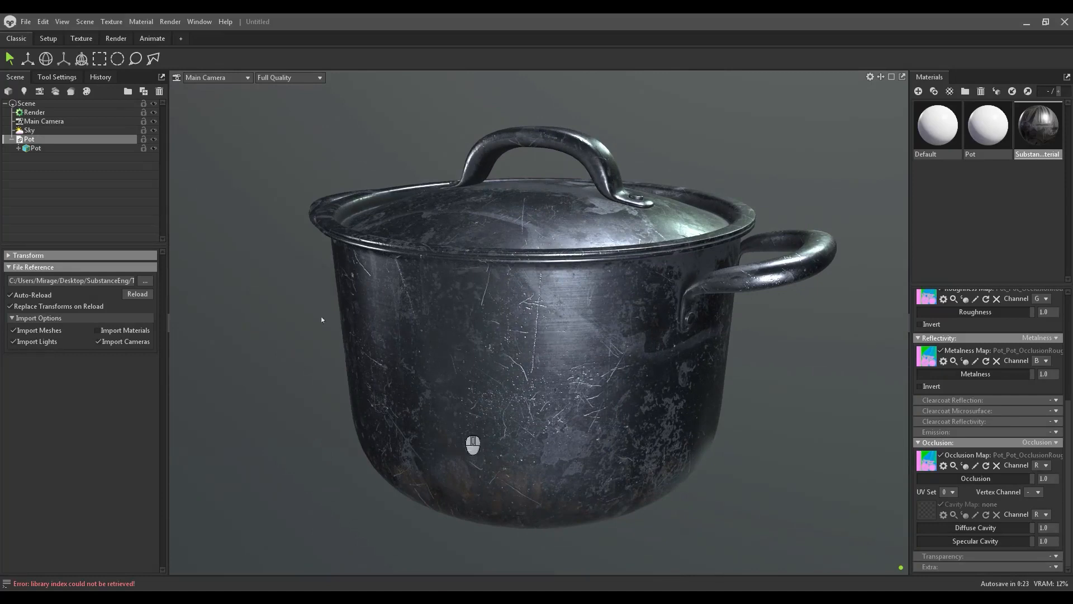